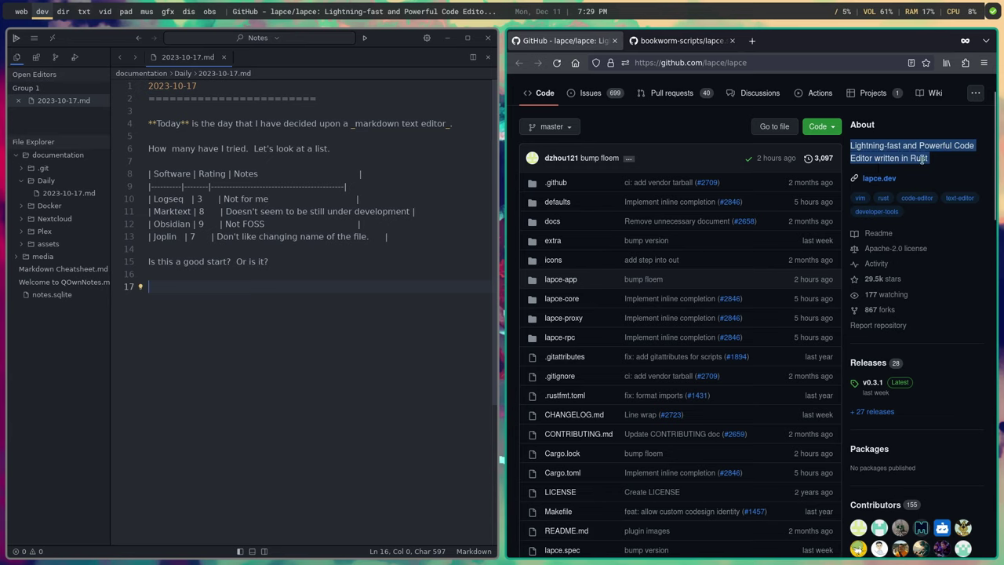
# - Examine the Lapce repository's description and the lapce.sh install script in the bookworm-scripts repository on GitHub
pyautogui.moveTo(908, 180); pyautogui.dragTo(861, 182)
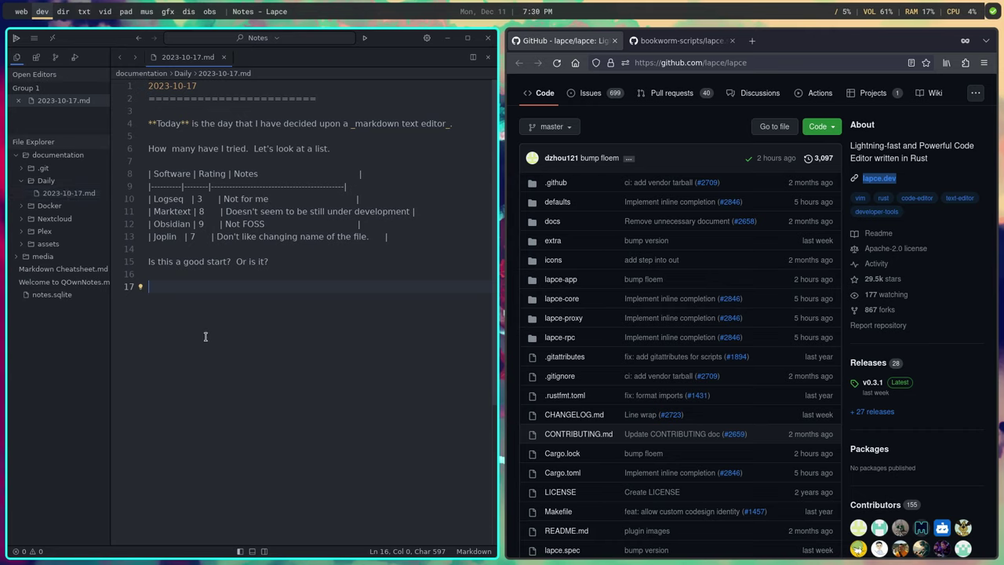
pyautogui.click(675, 40)
pyautogui.scroll(2, 754, 228)
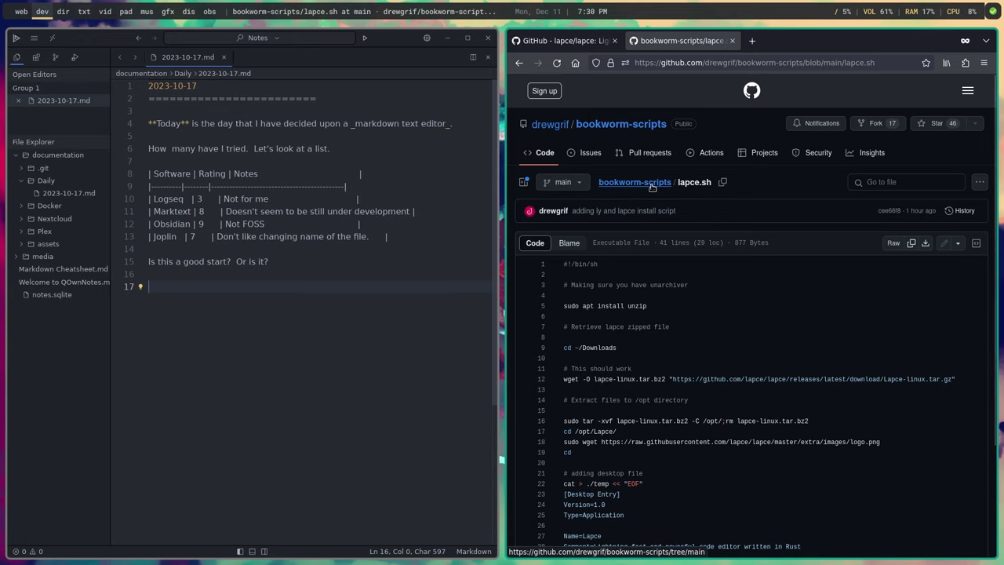
pyautogui.scroll(-2, 647, 194)
pyautogui.scroll(-1, 647, 194)
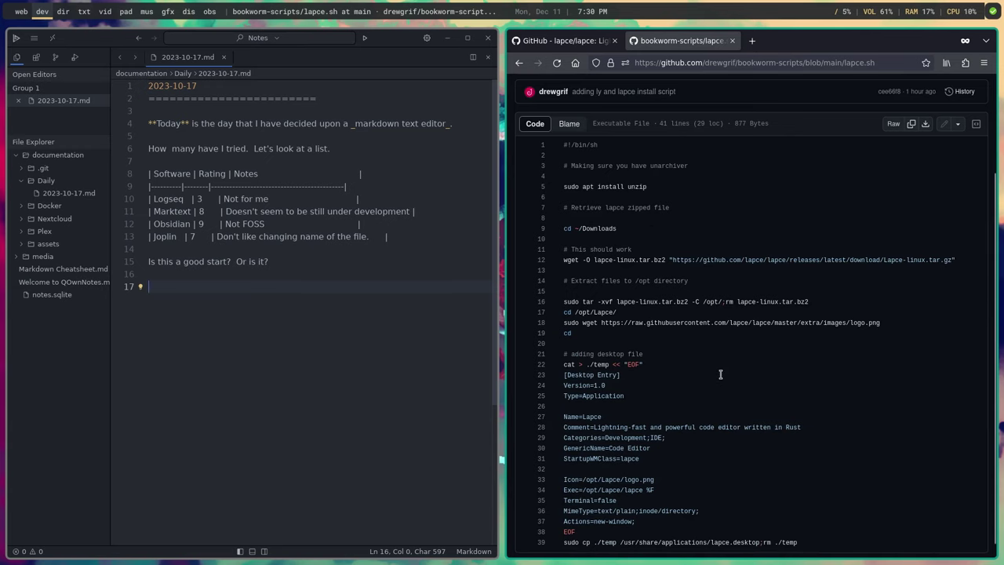
pyautogui.scroll(-1, 719, 376)
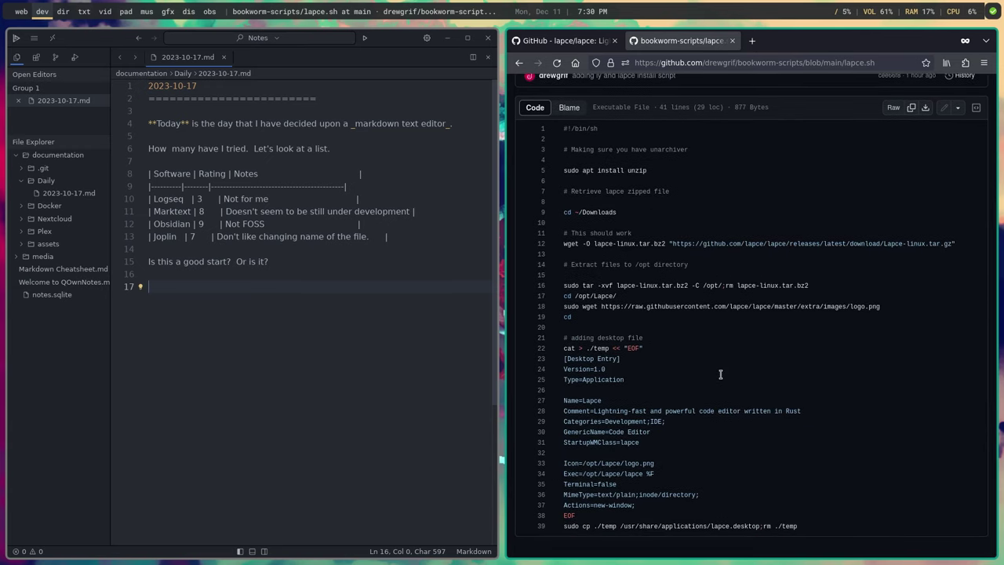
pyautogui.scroll(3, 719, 374)
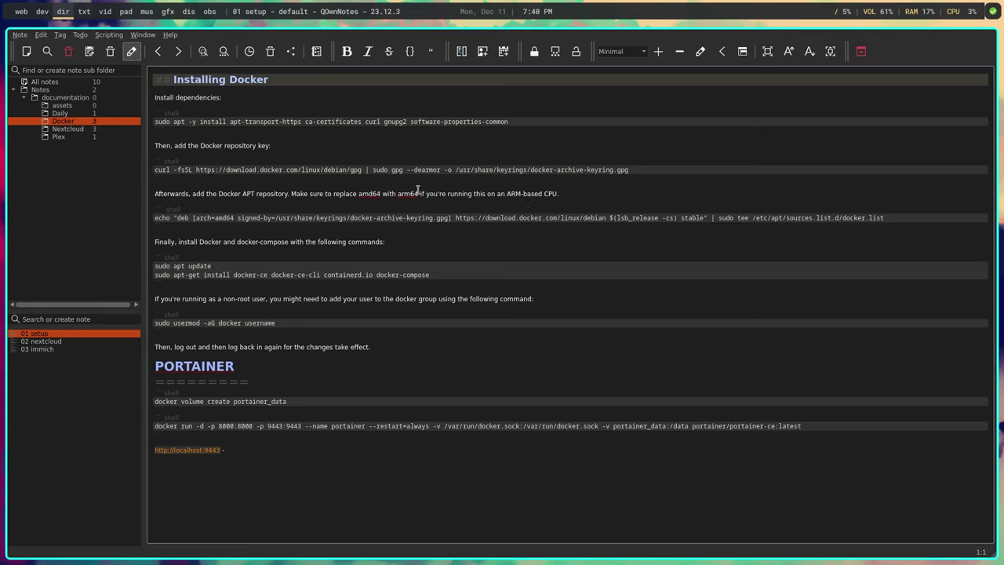
# - In QOwnNotes, view the note folder and Nextcloud / ownCloud settings, and close the settings without changes
pyautogui.click(19, 35)
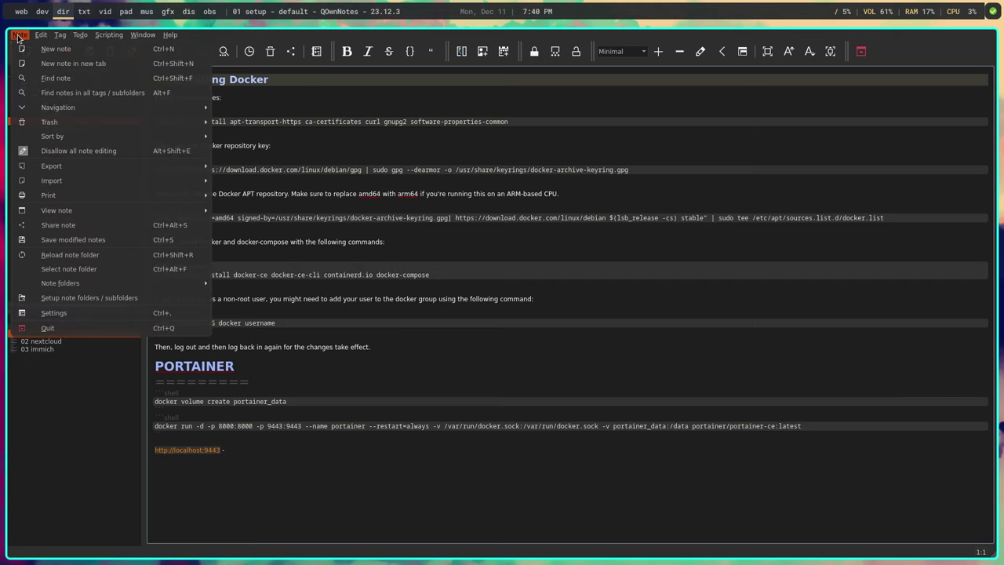
pyautogui.click(47, 312)
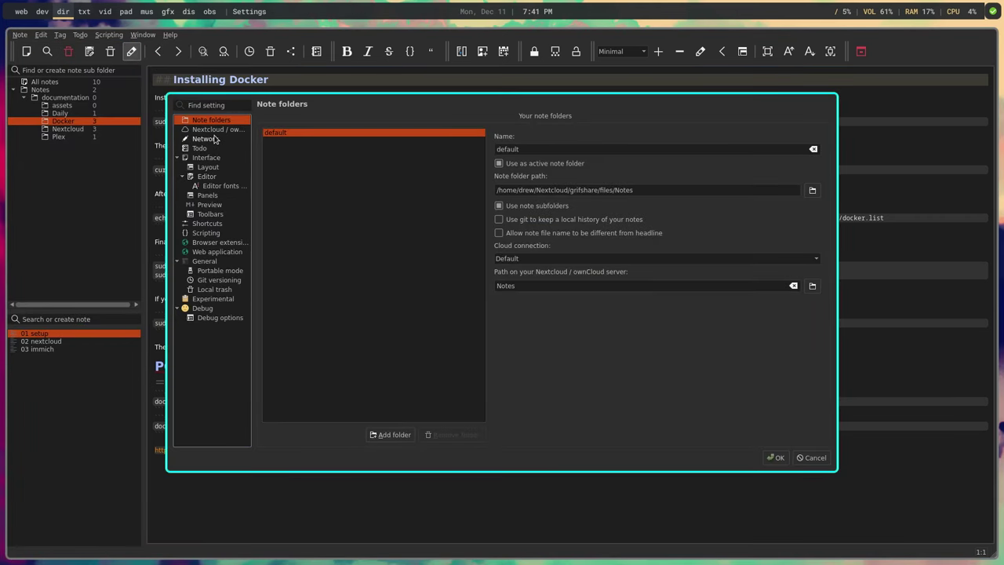
pyautogui.click(216, 130)
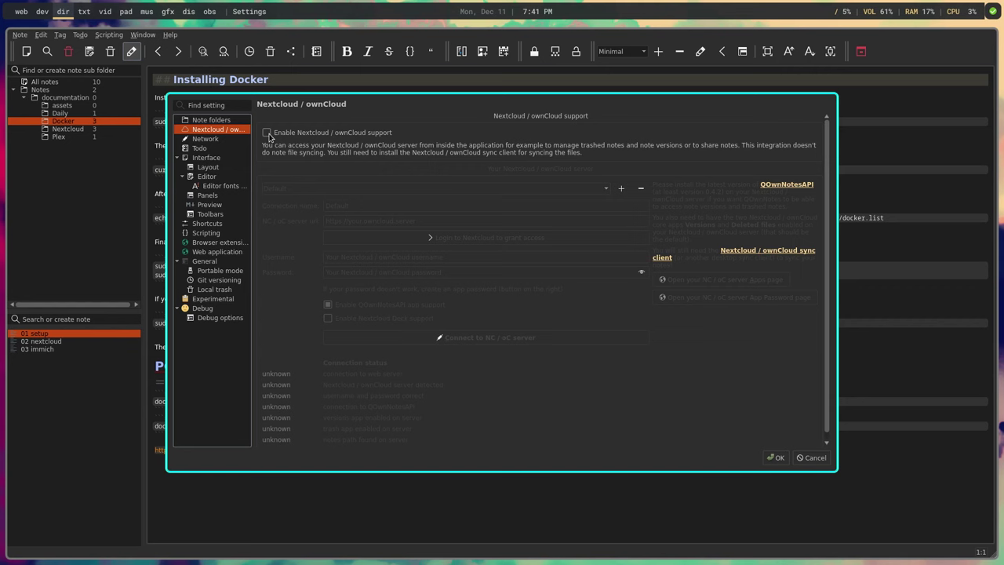
pyautogui.click(812, 458)
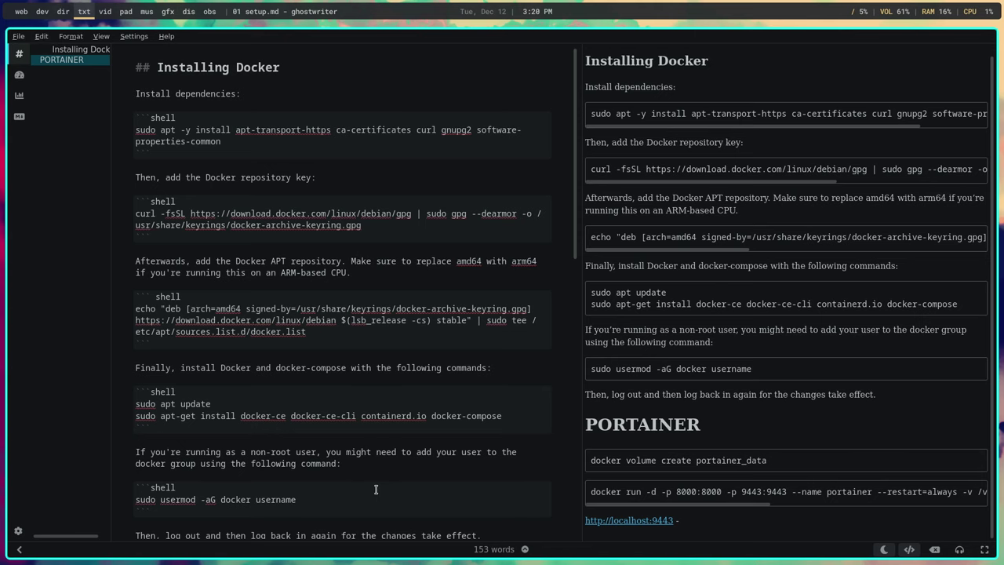
# - Switch to the browser and copy the selected editor descriptions, starting at MarkText, from the awesome-markdown-editors README
pyautogui.scroll(-8, 376, 489)
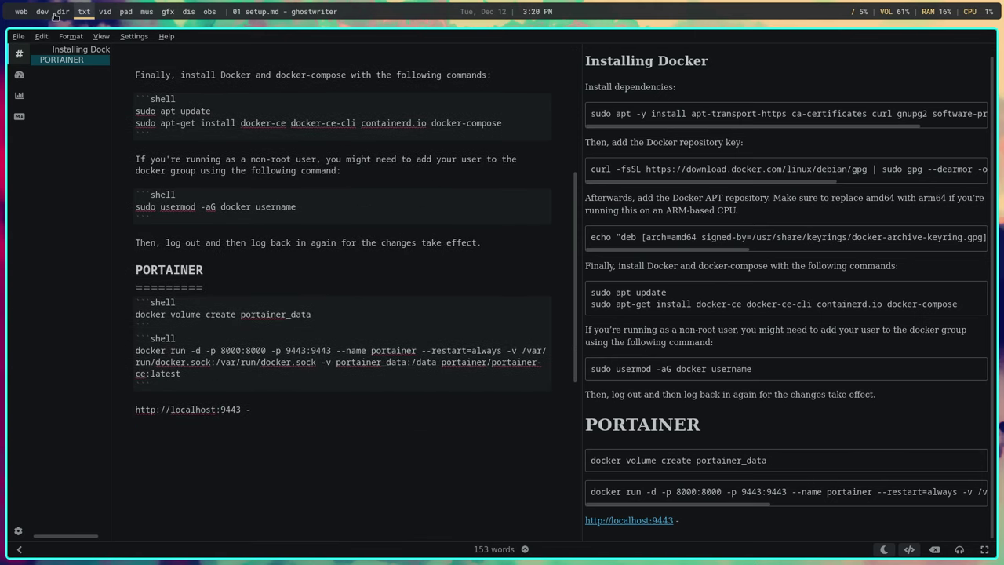
pyautogui.click(21, 12)
pyautogui.rightClick(131, 243)
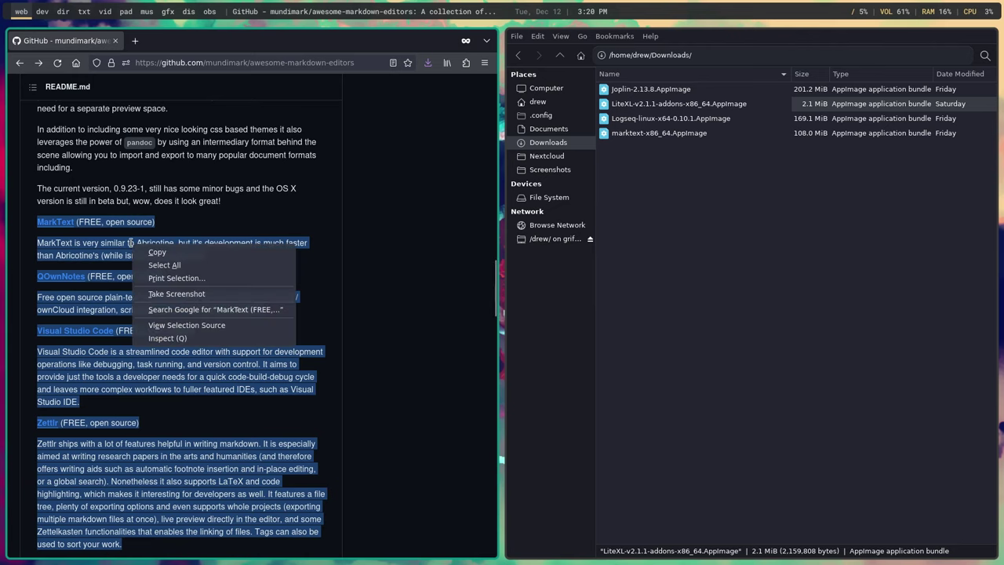
pyautogui.click(151, 253)
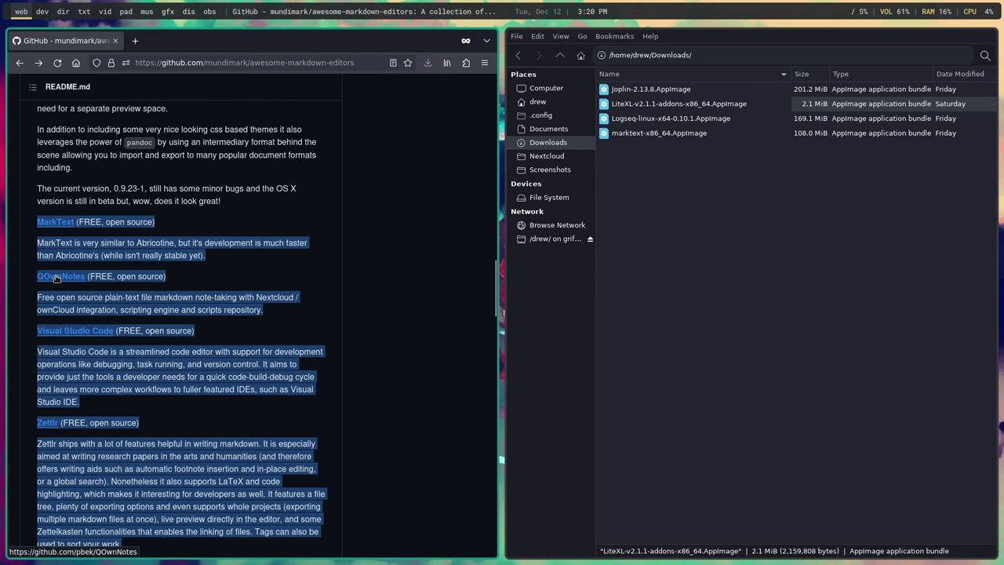
pyautogui.click(83, 12)
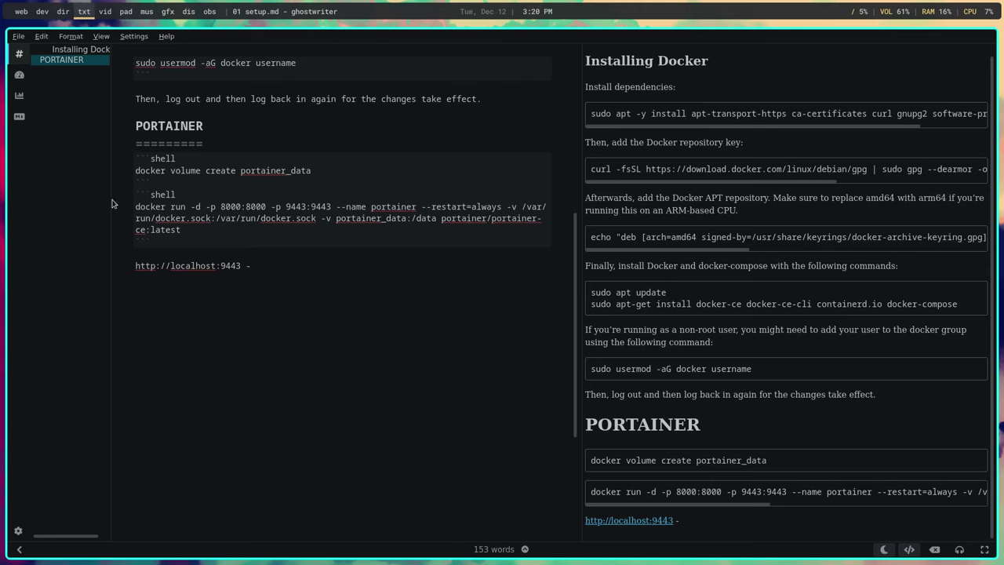
pyautogui.rightClick(158, 294)
pyautogui.click(184, 356)
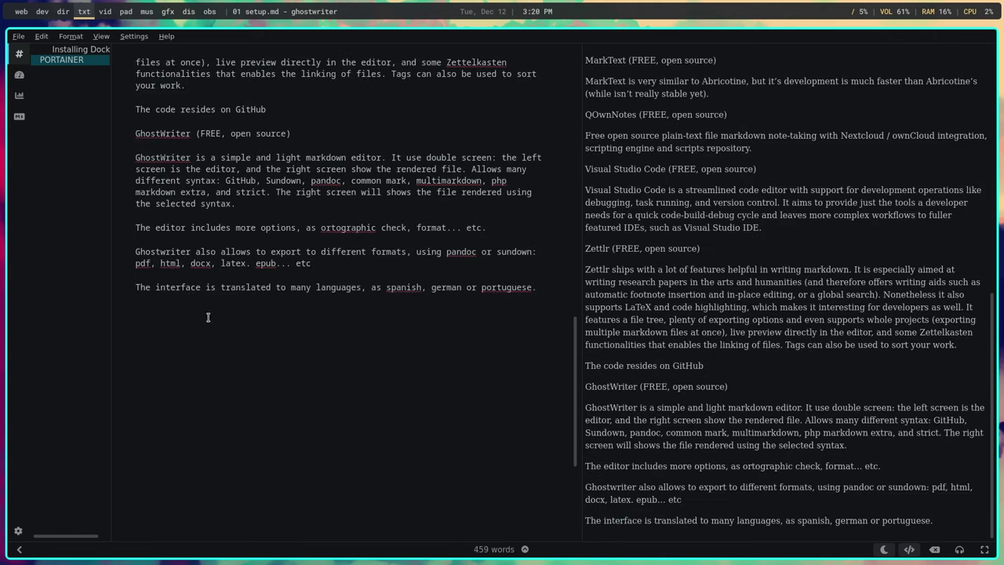
pyautogui.scroll(8, 205, 291)
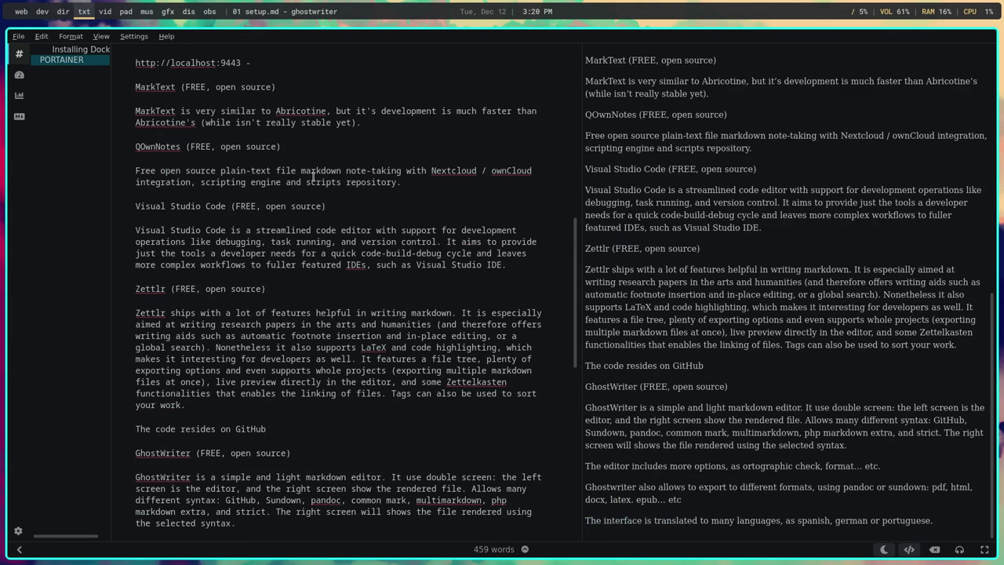
pyautogui.scroll(3, 313, 188)
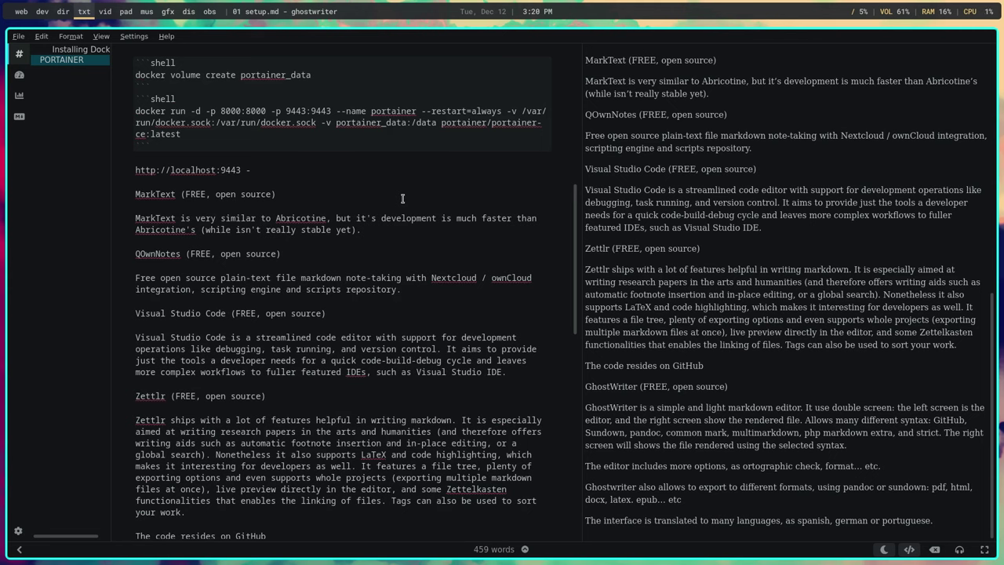
# - Undo the paste of the editor descriptions in 01 setup.md
pyautogui.hotkey('ctrl', 'z')
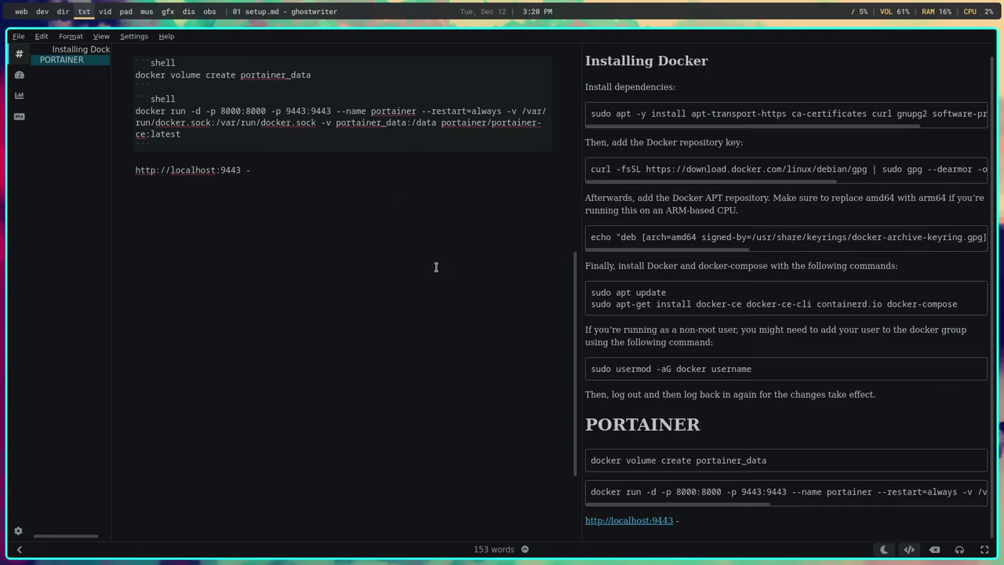
pyautogui.scroll(10, 435, 269)
pyautogui.scroll(2, 450, 330)
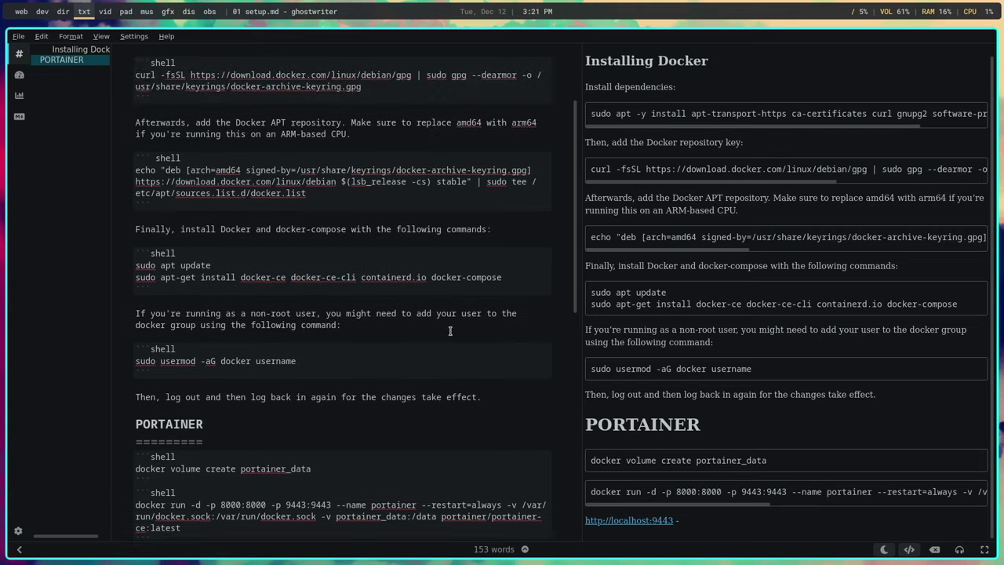
pyautogui.scroll(3, 451, 334)
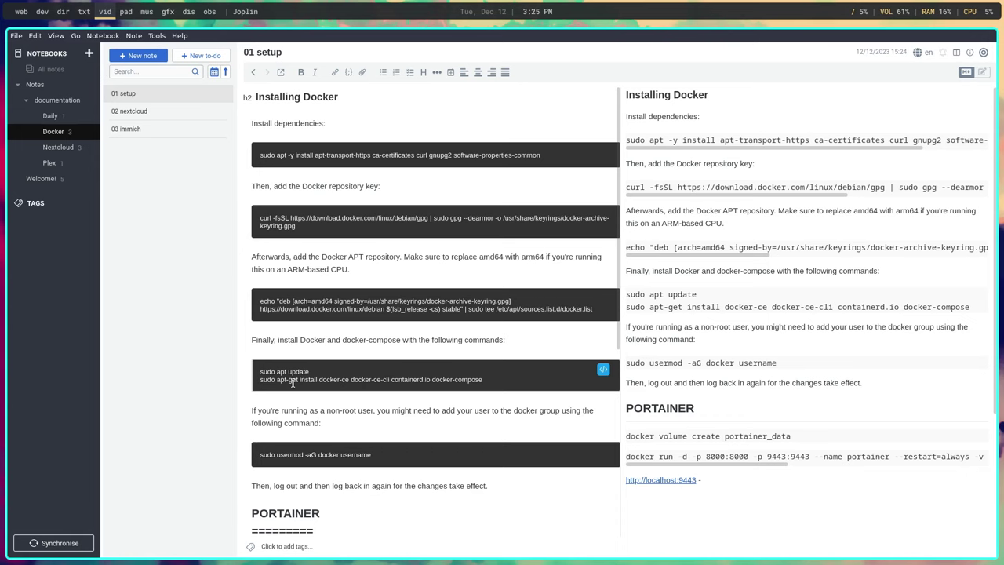
# - View Joplin's version information and close the About window
pyautogui.click(179, 35)
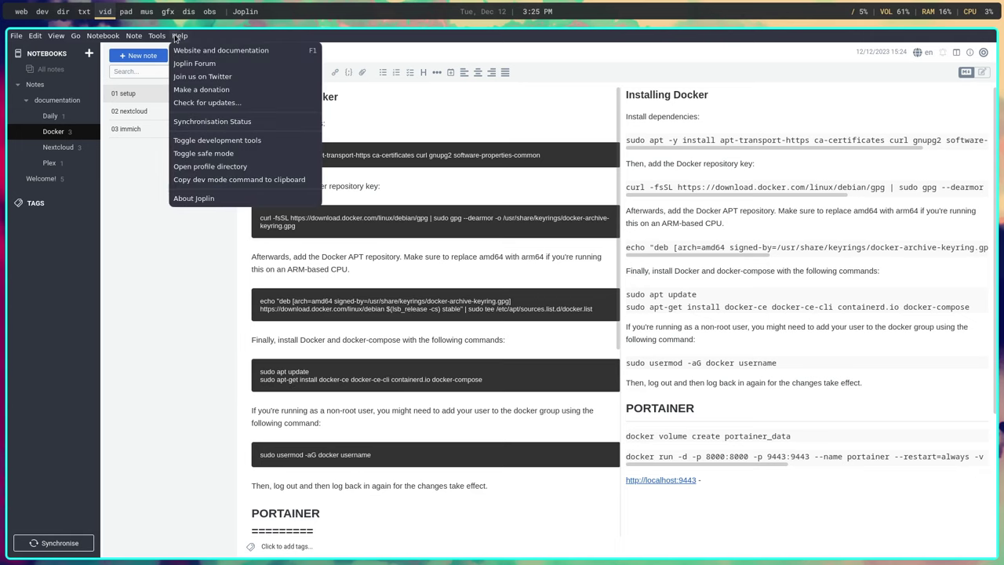
pyautogui.click(194, 200)
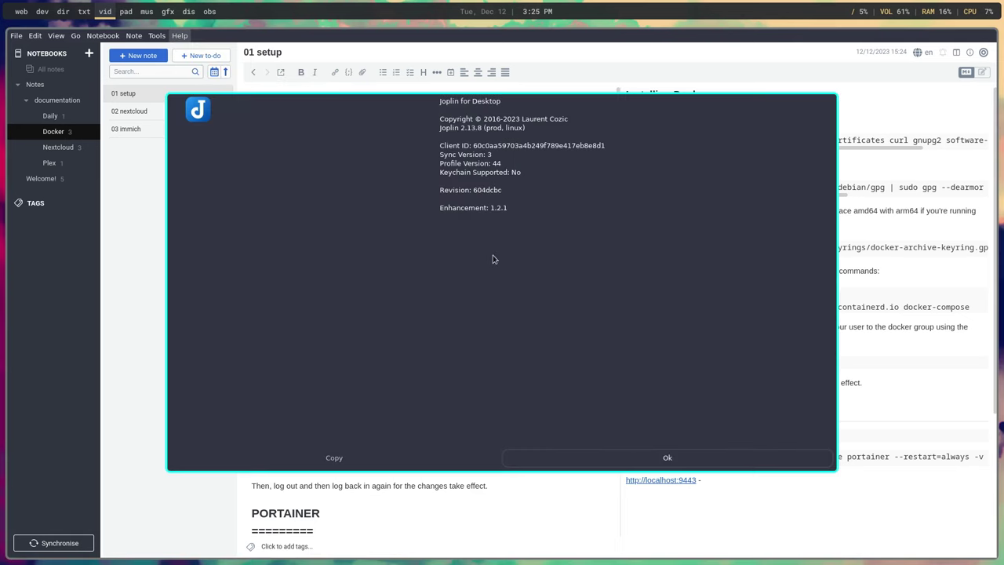
pyautogui.click(648, 465)
pyautogui.scroll(-4, 487, 426)
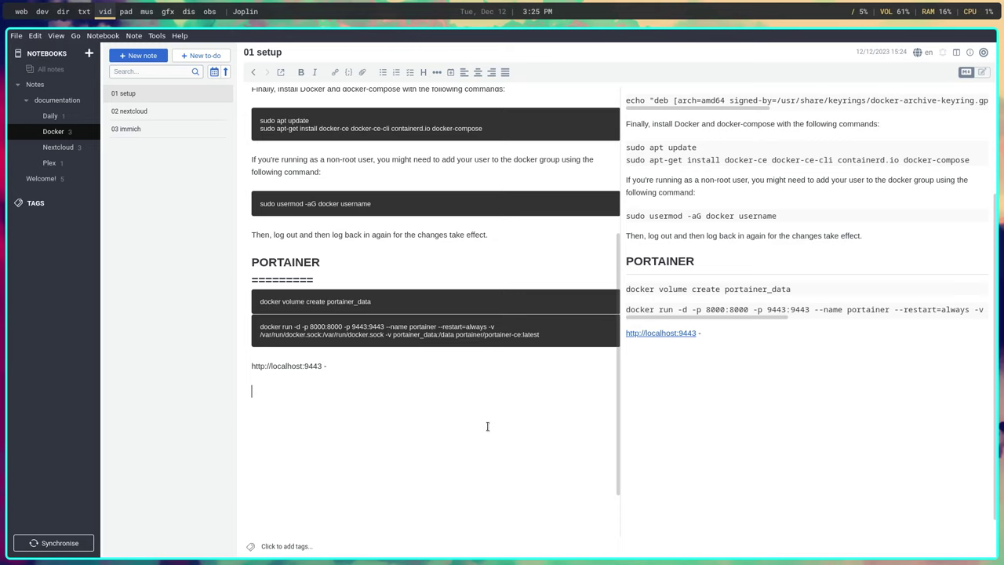
pyautogui.click(486, 426)
pyautogui.rightClick(270, 388)
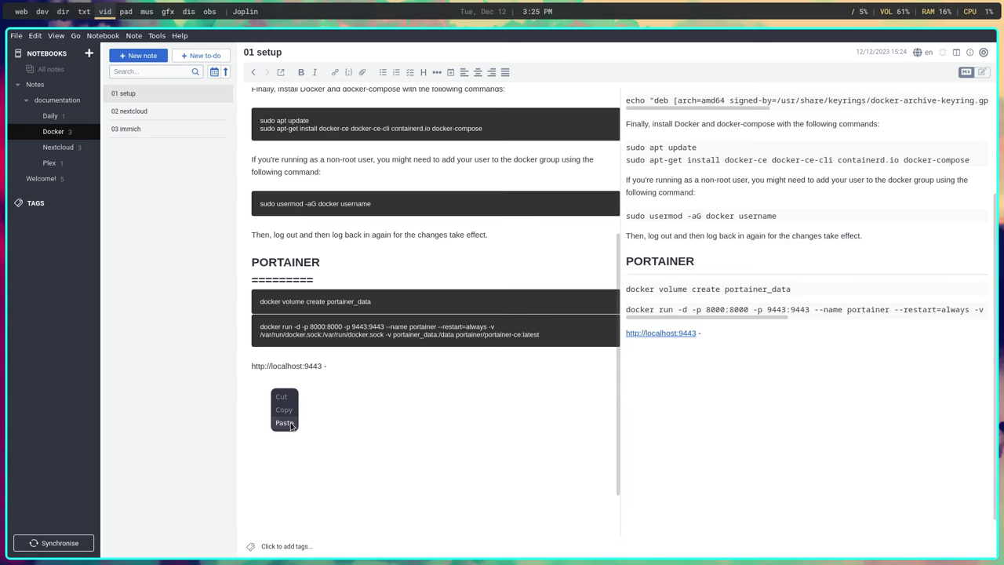
pyautogui.click(283, 423)
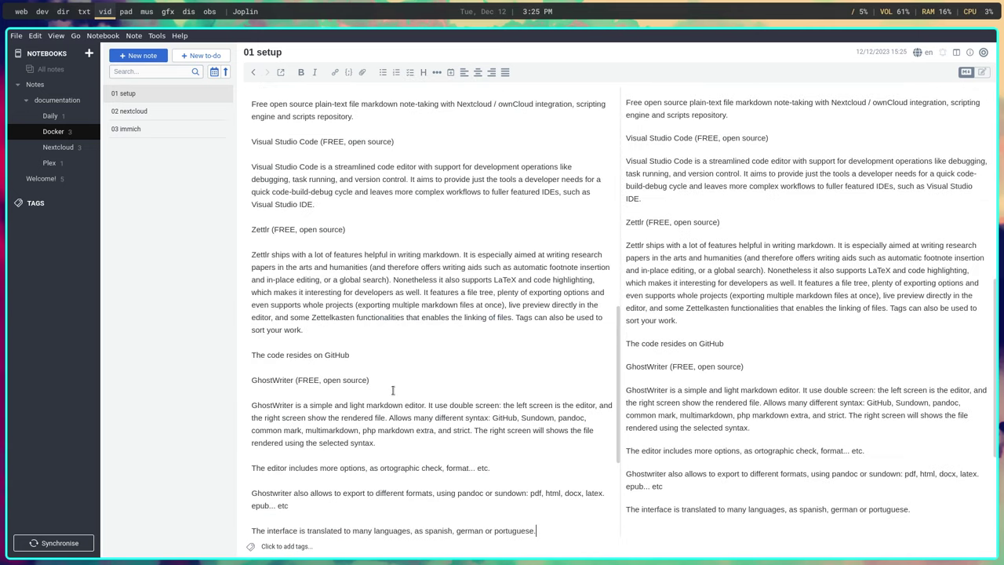
pyautogui.scroll(3, 393, 390)
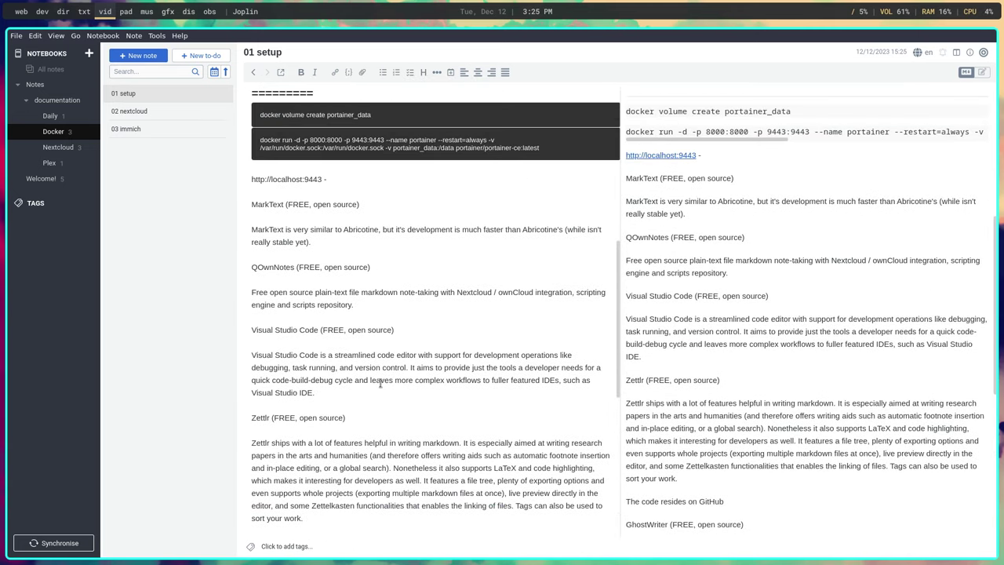
# - Look at the tag dialog of the 01 setup note, cancel it, and review the note from its beginning
pyautogui.click(276, 545)
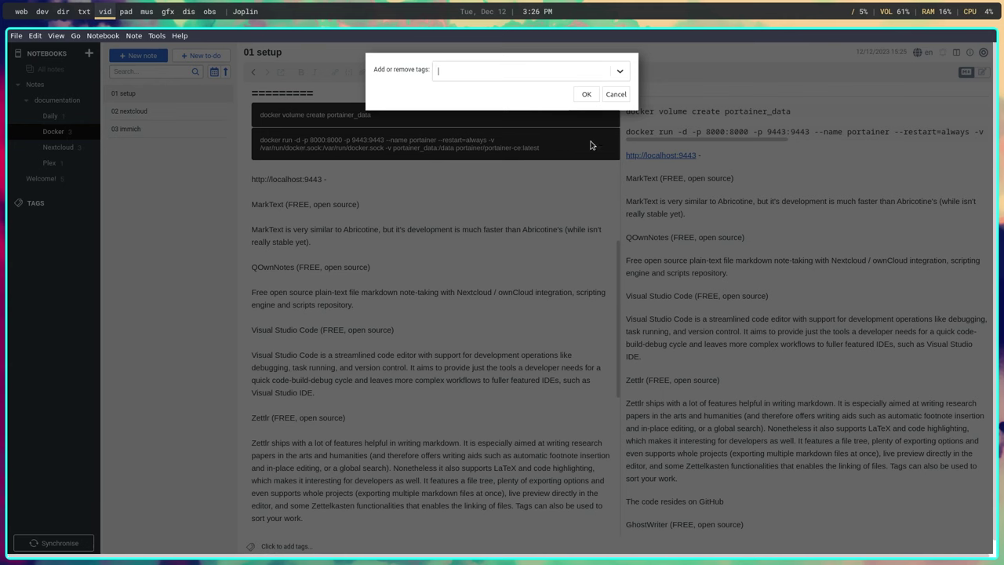
pyautogui.click(617, 94)
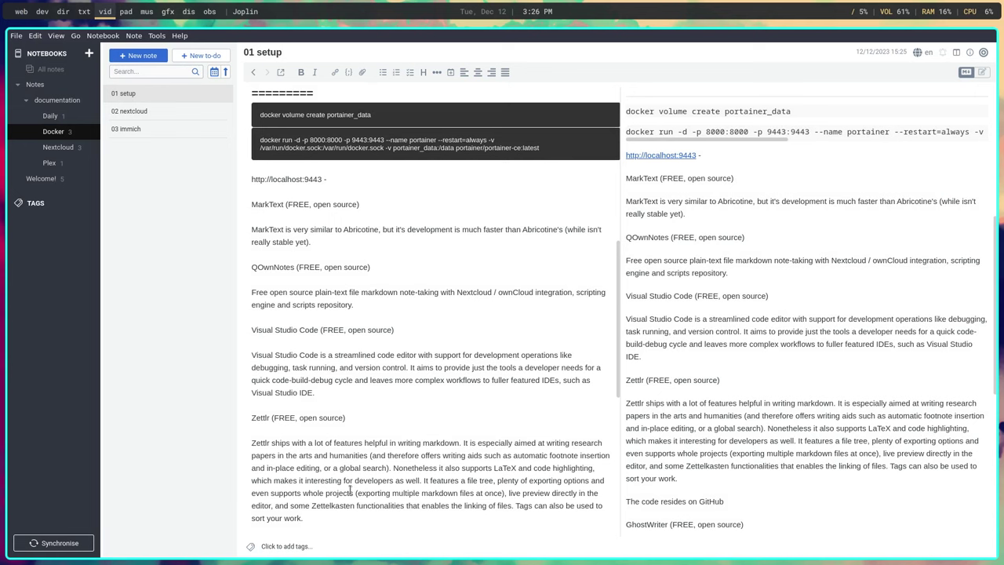
pyautogui.scroll(3, 351, 490)
pyautogui.scroll(3, 351, 490)
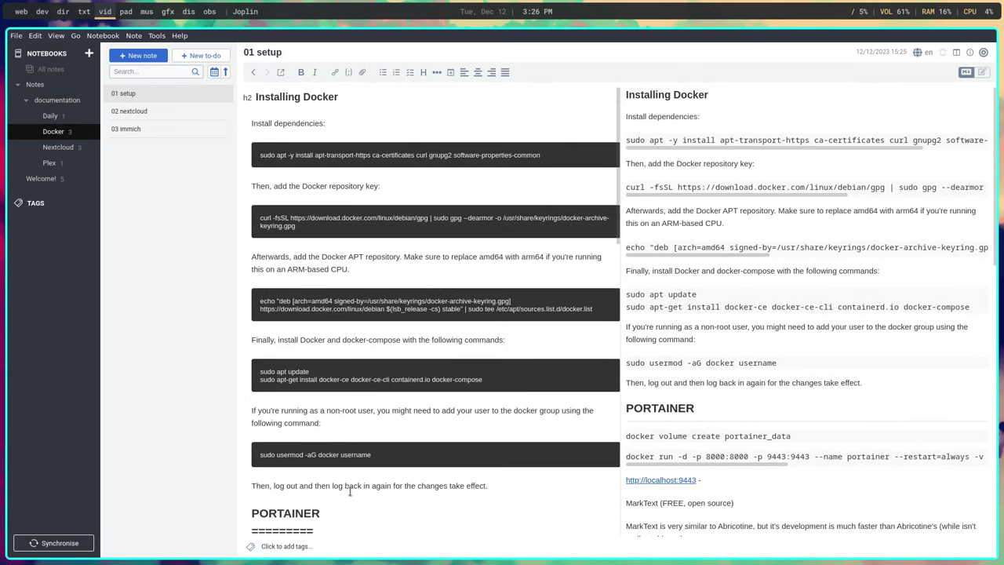
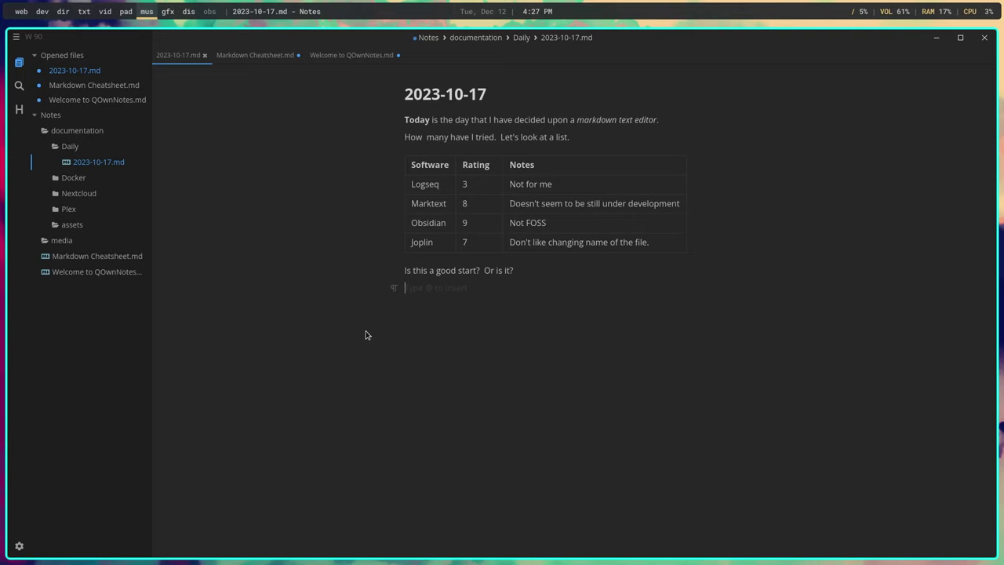
# - Switch from the MarkText editor to the browser and check the latest release on the marktext GitHub page
pyautogui.click(433, 329)
pyautogui.click(43, 33)
pyautogui.click(22, 11)
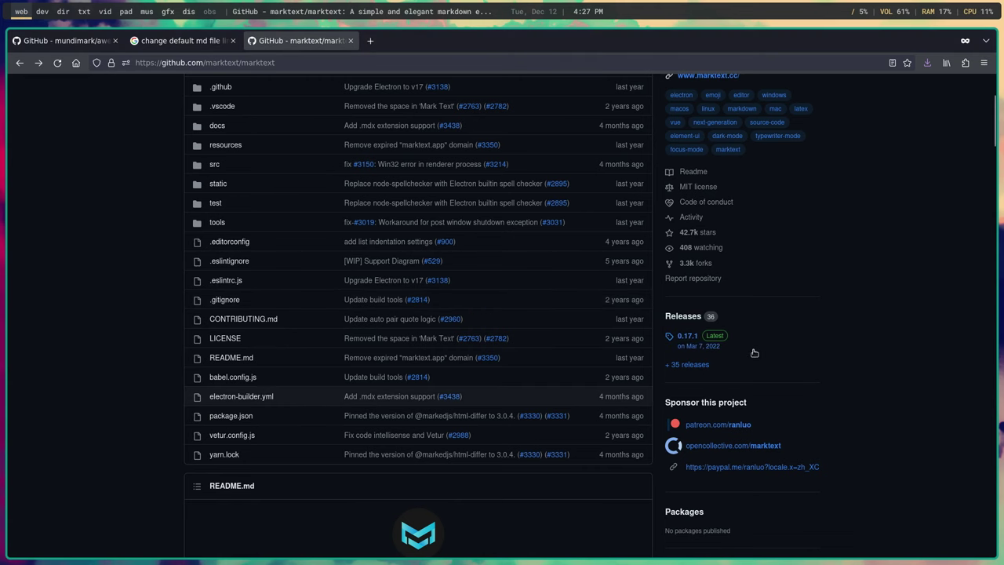
pyautogui.moveTo(750, 349); pyautogui.dragTo(775, 345)
pyautogui.scroll(3, 775, 349)
pyautogui.scroll(-2, 773, 369)
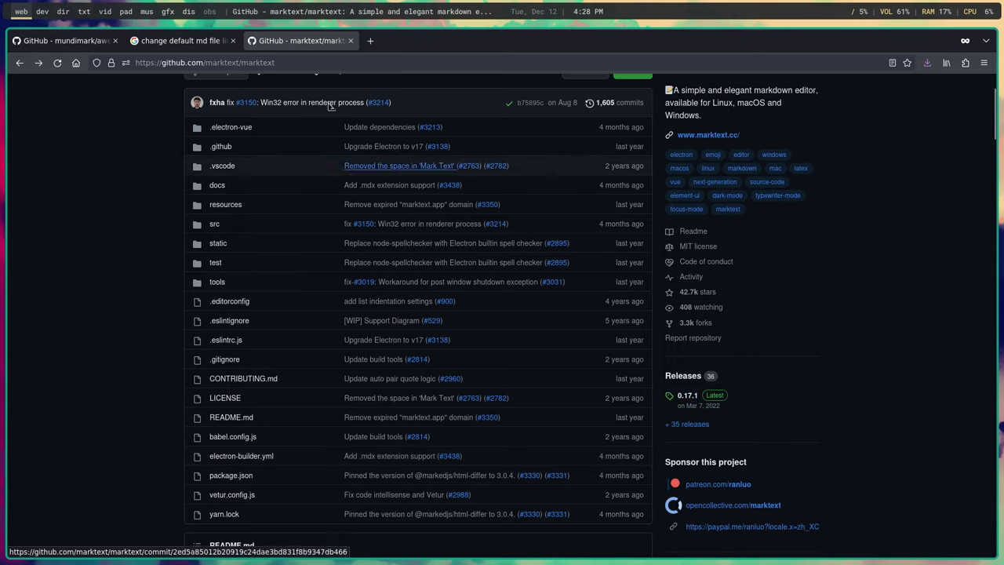
# - Return to the awesome-markdown-editors README in the browser and copy its selected editor descriptions again
pyautogui.click(147, 11)
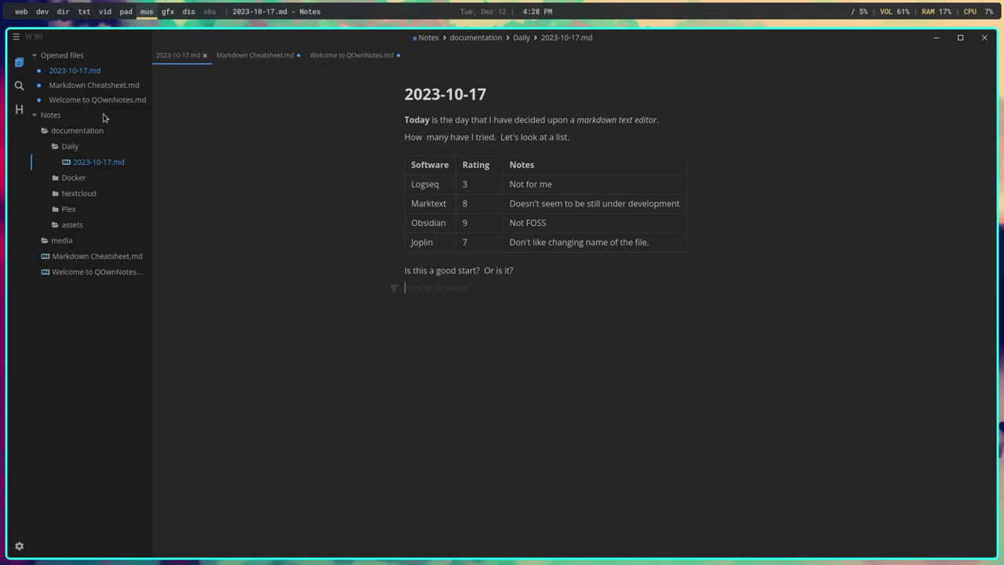
pyautogui.click(21, 11)
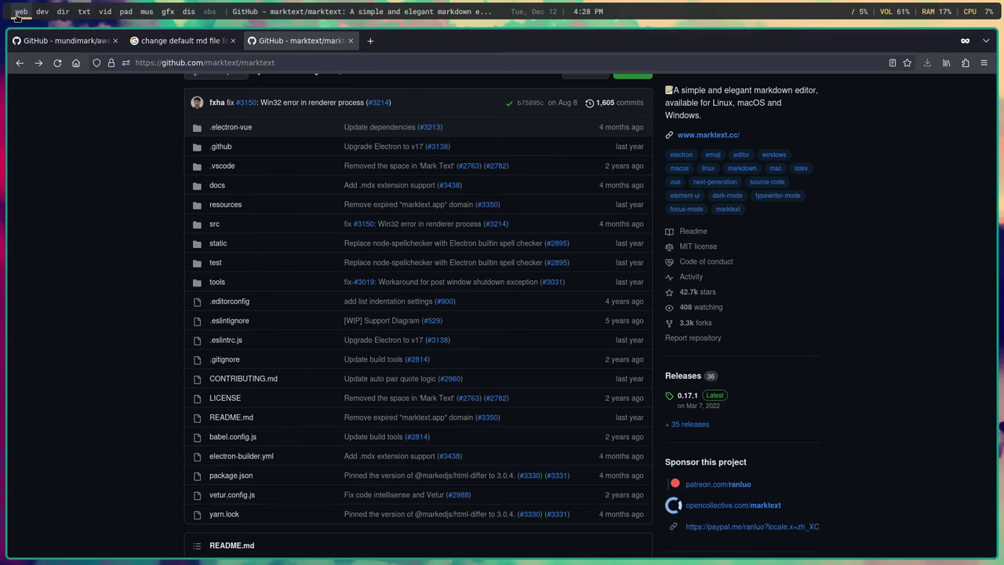
pyautogui.click(156, 45)
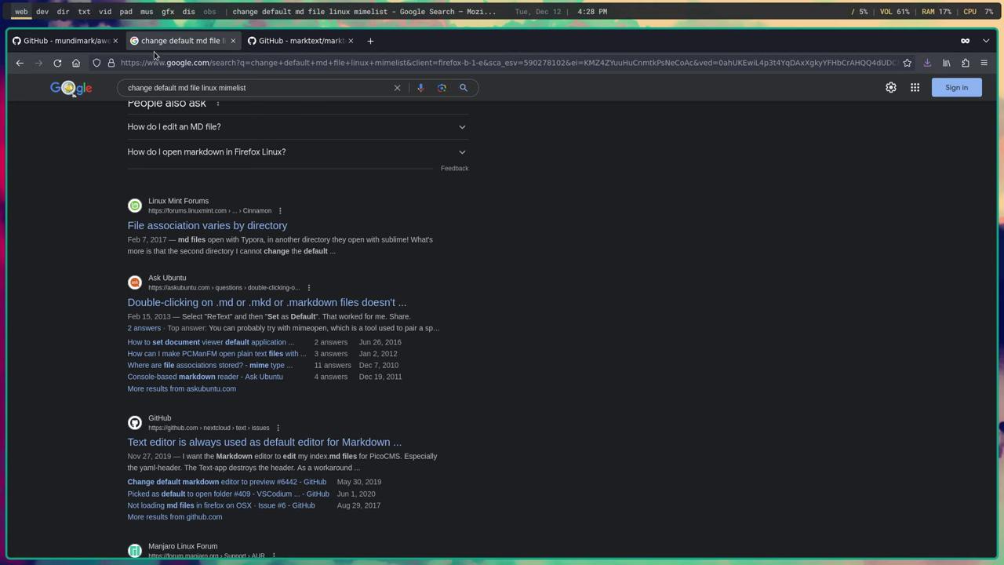
pyautogui.click(72, 39)
pyautogui.rightClick(324, 211)
pyautogui.click(337, 221)
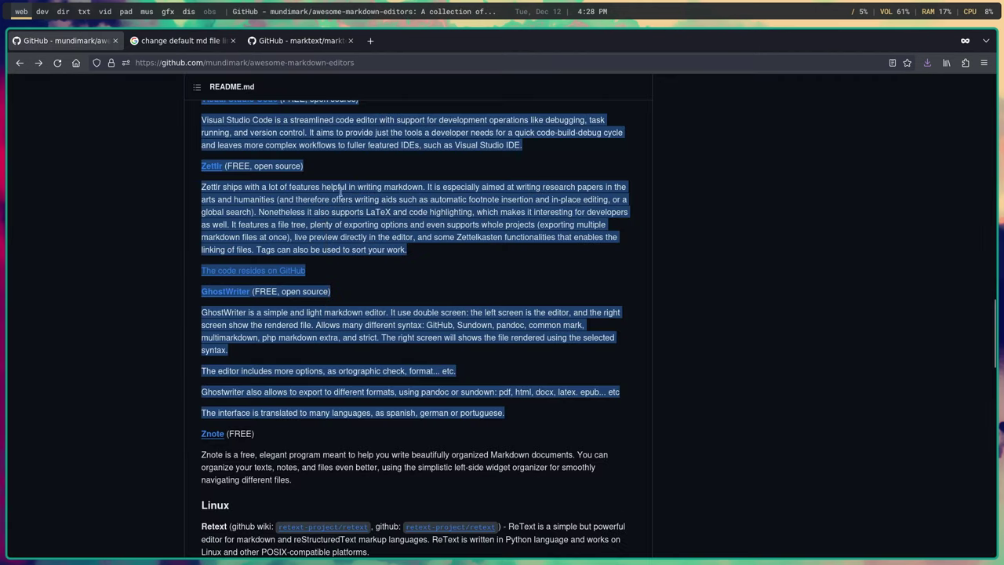
# - Switch to MarkText and paste the copied editor descriptions at the end of the 2023-10-17 note
pyautogui.click(147, 22)
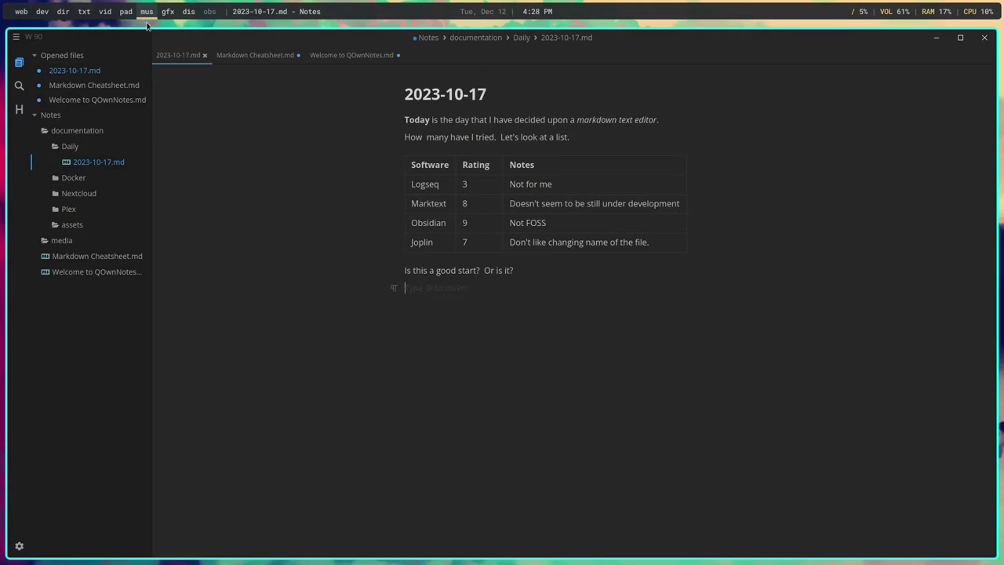
pyautogui.rightClick(420, 287)
pyautogui.click(457, 350)
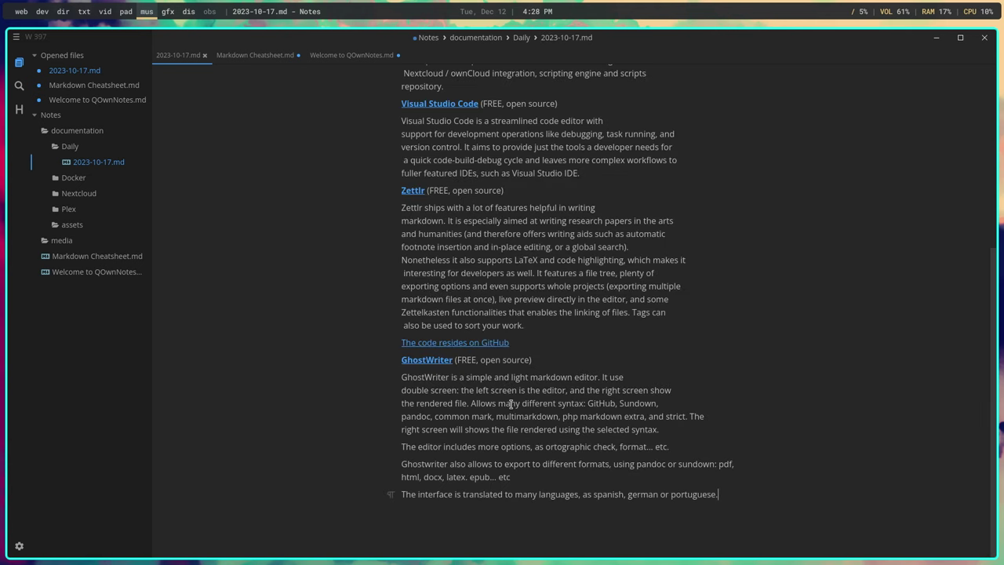
# - Review the pasted descriptions in the note and reveal the Markdown source of the Zettlr link
pyautogui.scroll(1, 455, 329)
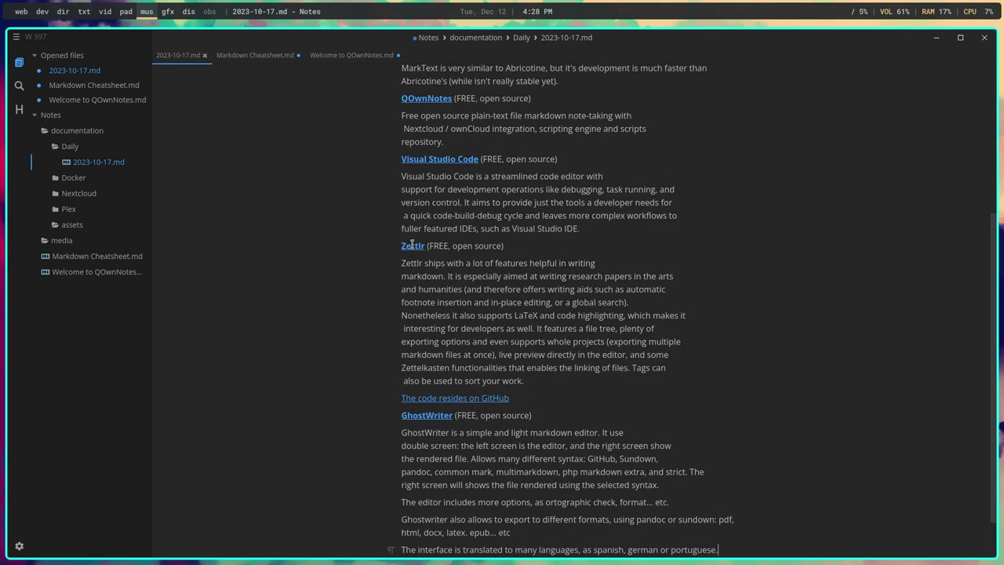
pyautogui.click(412, 245)
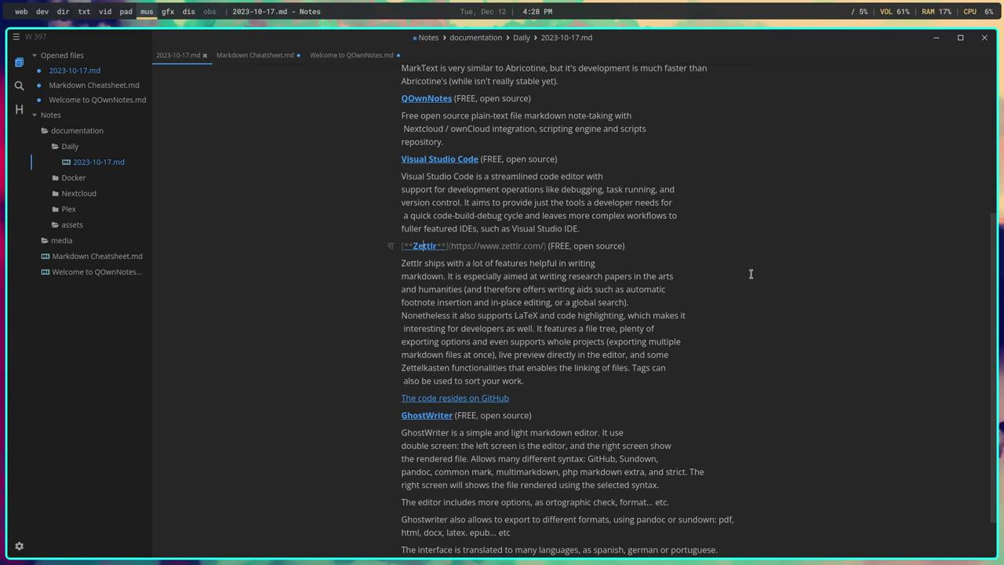
pyautogui.scroll(3, 749, 279)
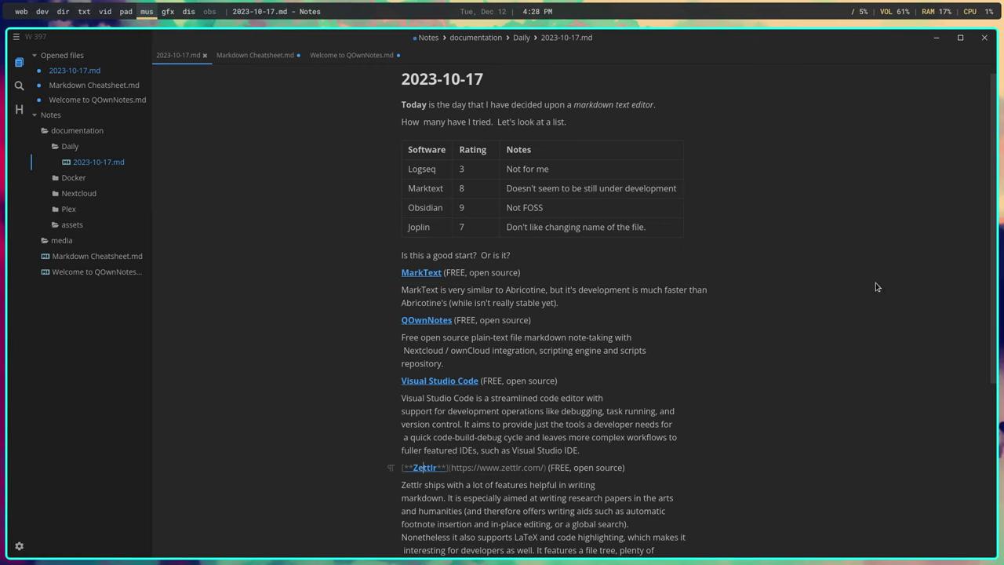
pyautogui.scroll(-2, 877, 287)
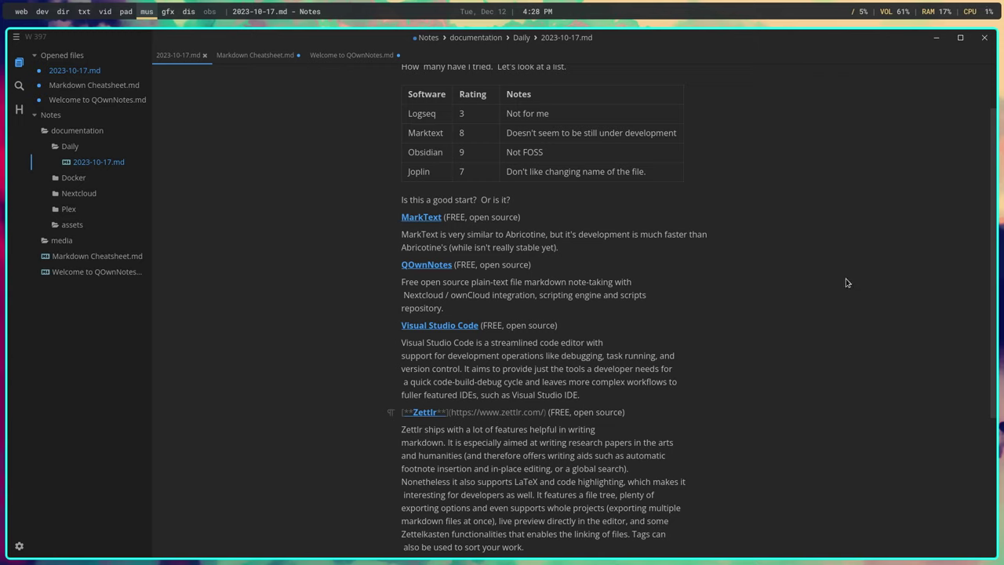
pyautogui.press('Up')
pyautogui.press('Up')
pyautogui.press('Up')
pyautogui.press('Up')
pyautogui.press('Up')
pyautogui.press('Up')
pyautogui.press('Up')
pyautogui.press('Up')
pyautogui.press('Up')
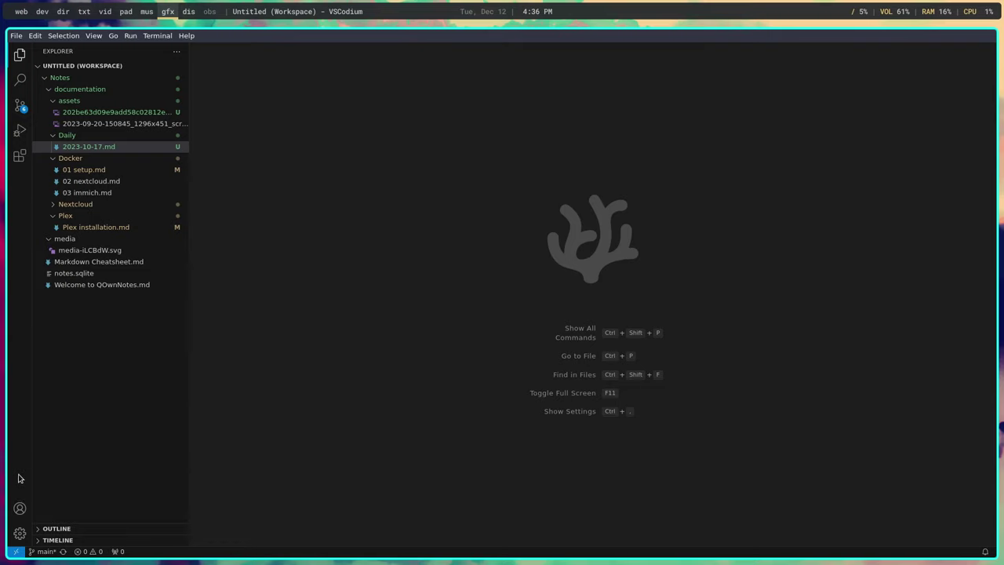
# - Look through the extensions installed in VSCodium, including the details of the Markdown Editor extension
pyautogui.click(21, 157)
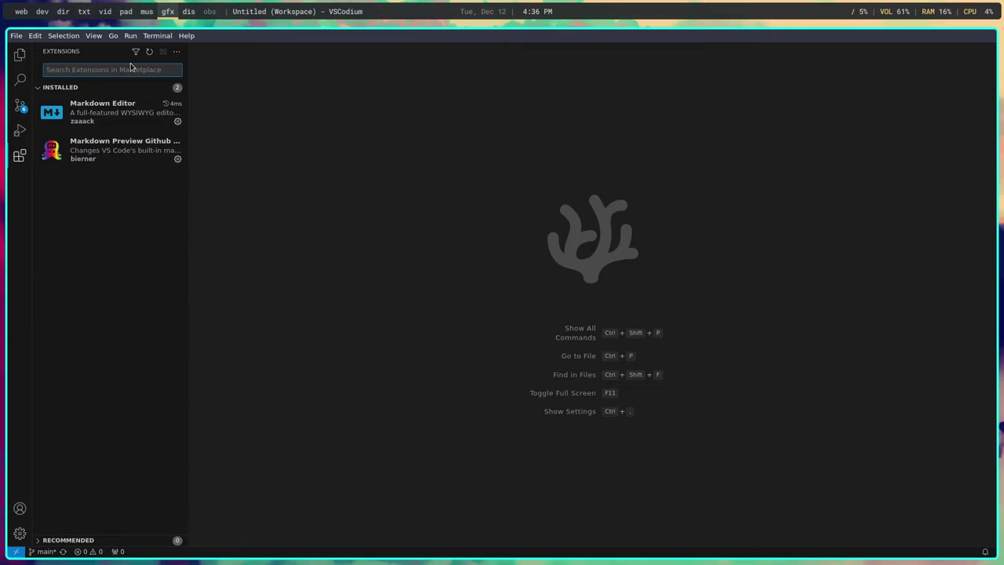
pyautogui.moveTo(130, 105)
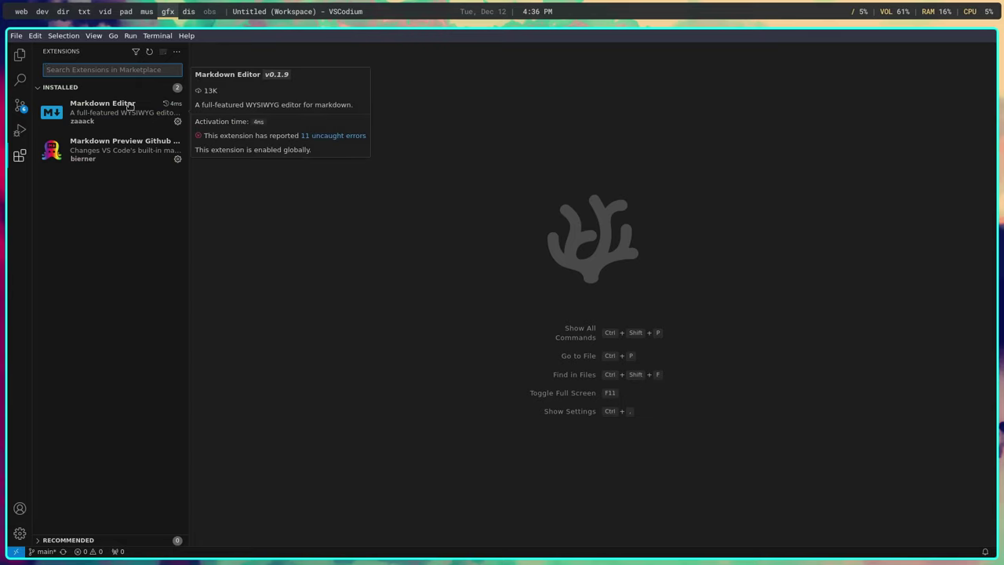
pyautogui.moveTo(103, 150)
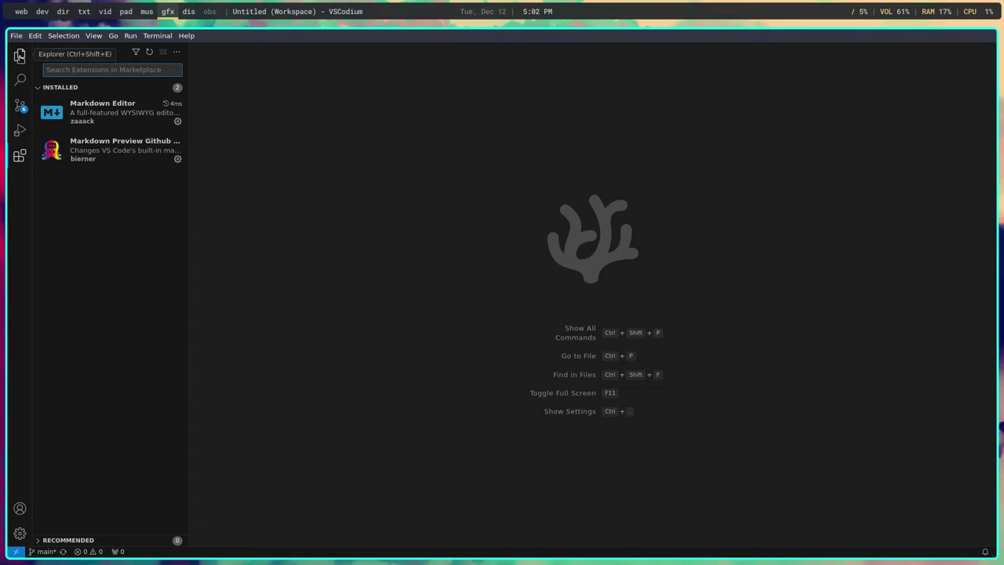
# - View the raw Markdown of 2023-10-17.md from the Daily folder in the default text editor and close it
pyautogui.click(19, 56)
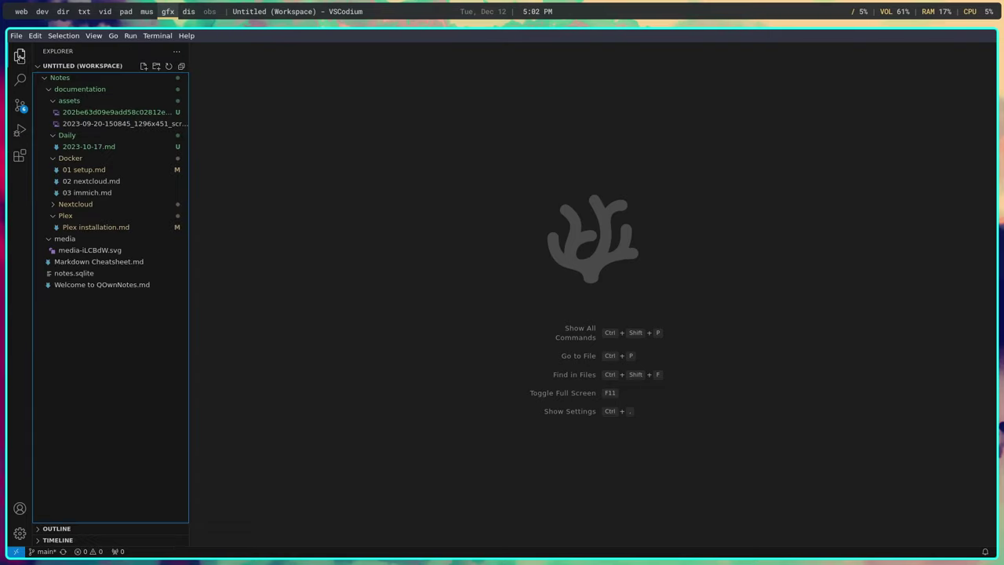
pyautogui.click(92, 148)
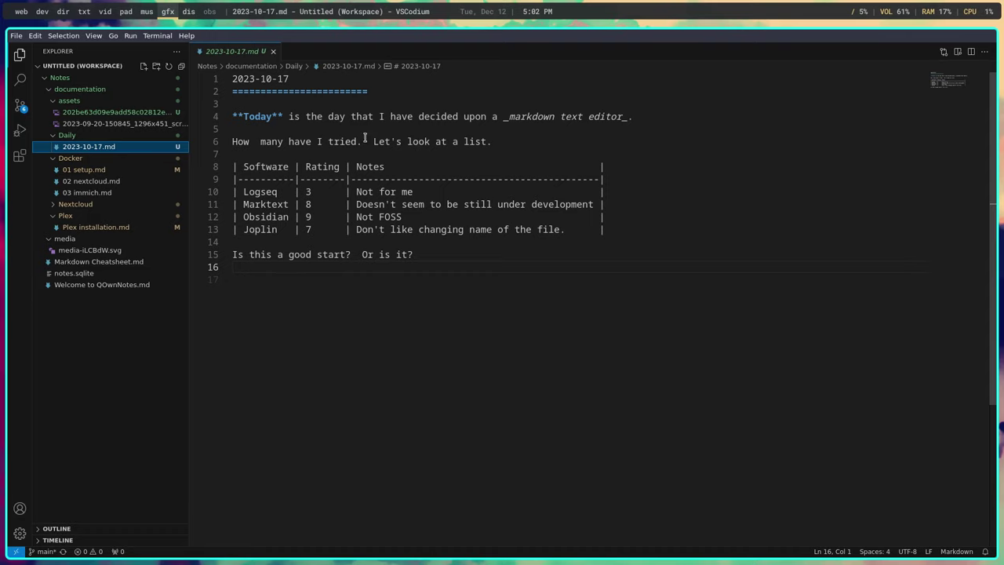
pyautogui.click(272, 51)
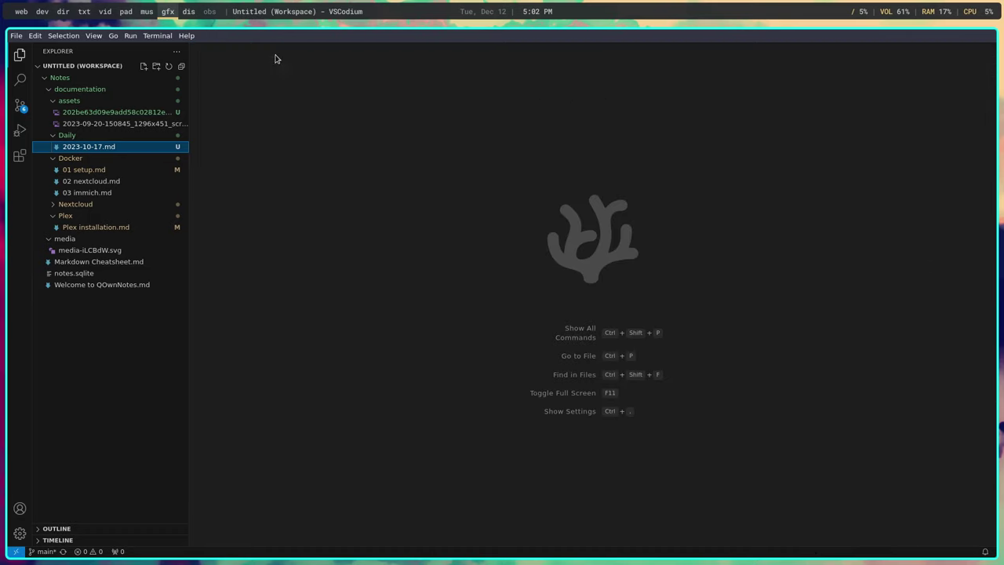
# - Open 2023-10-17.md with the markdown editor extension and display the editor & preview side by side
pyautogui.rightClick(109, 149)
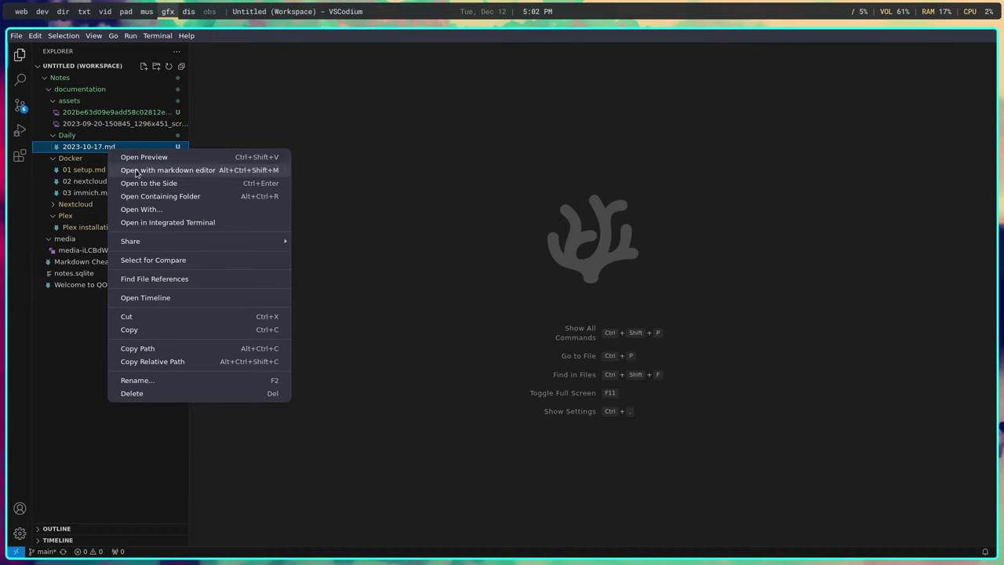
pyautogui.click(136, 170)
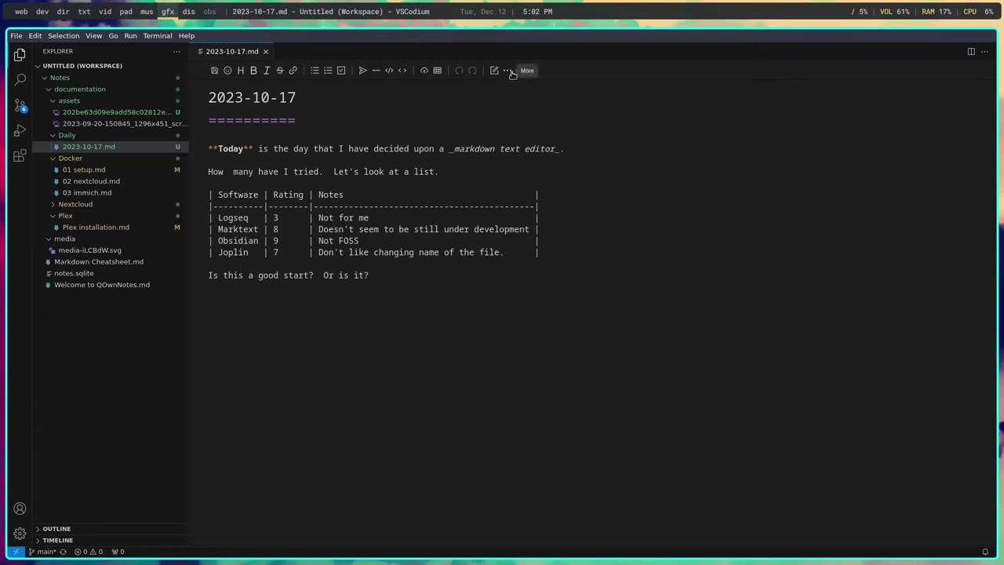
pyautogui.click(508, 72)
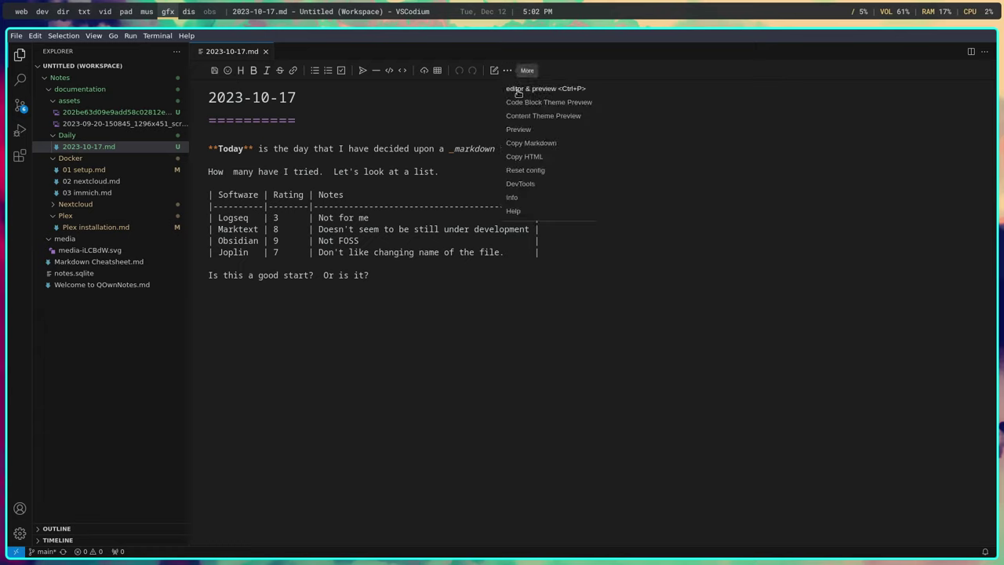
pyautogui.click(517, 91)
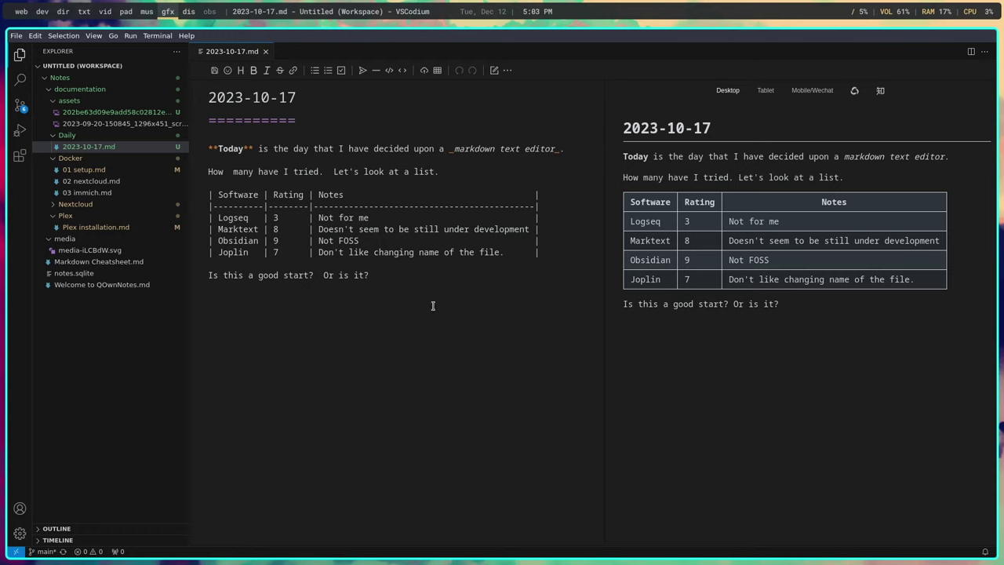
# - Copy the selected editor descriptions from the README in the browser again and paste them at the end of the 2023-10-17 note in VSCodium
pyautogui.click(401, 277)
pyautogui.hotkey('ctrl', 'alt', 'e')
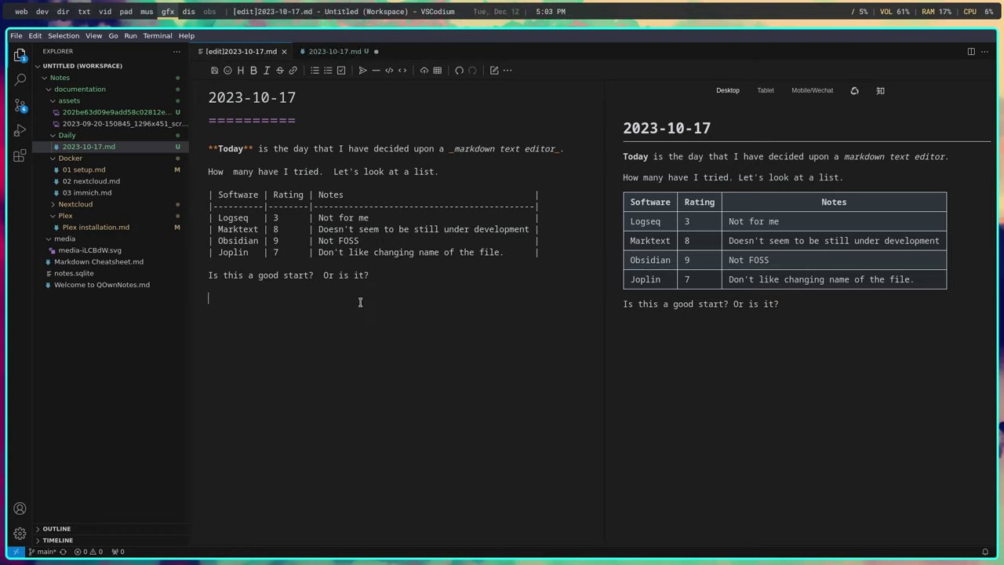
pyautogui.click(20, 13)
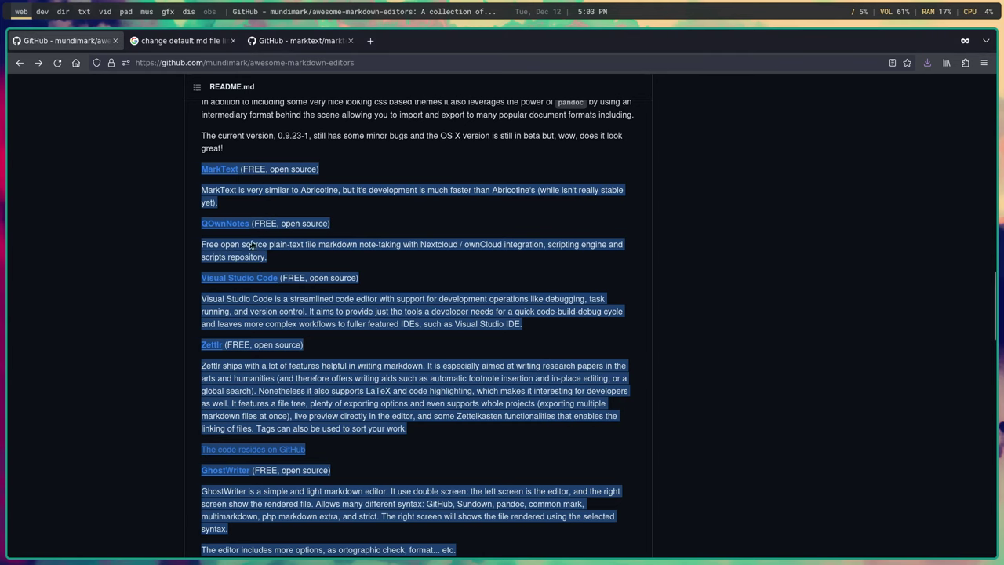
pyautogui.rightClick(286, 191)
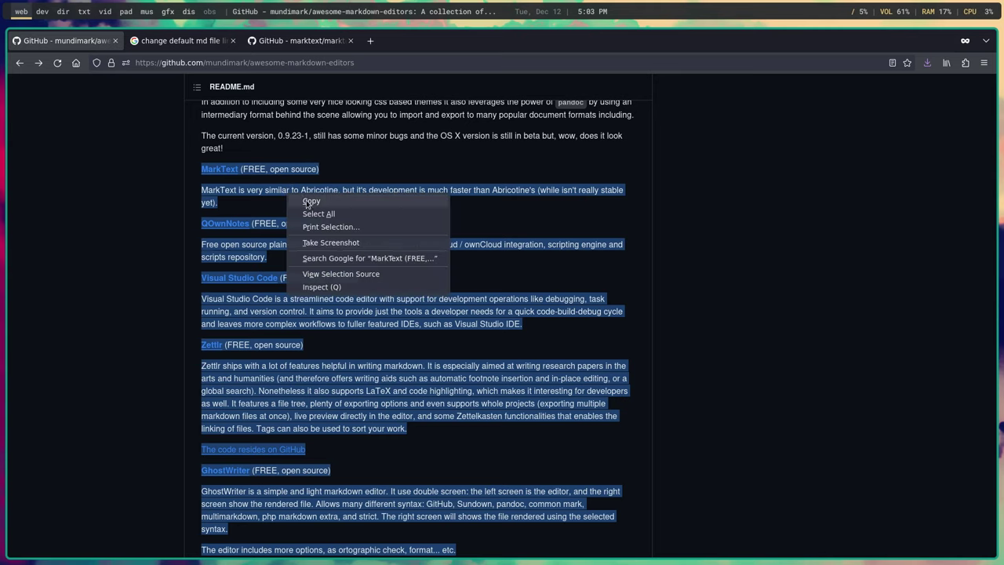
pyautogui.click(311, 201)
pyautogui.click(168, 11)
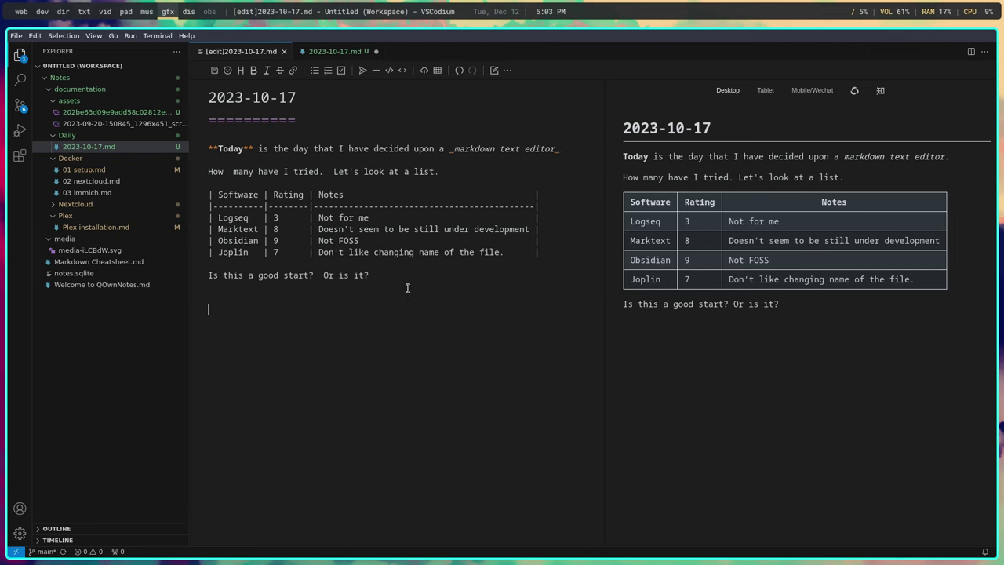
pyautogui.hotkey('ctrl', 'v')
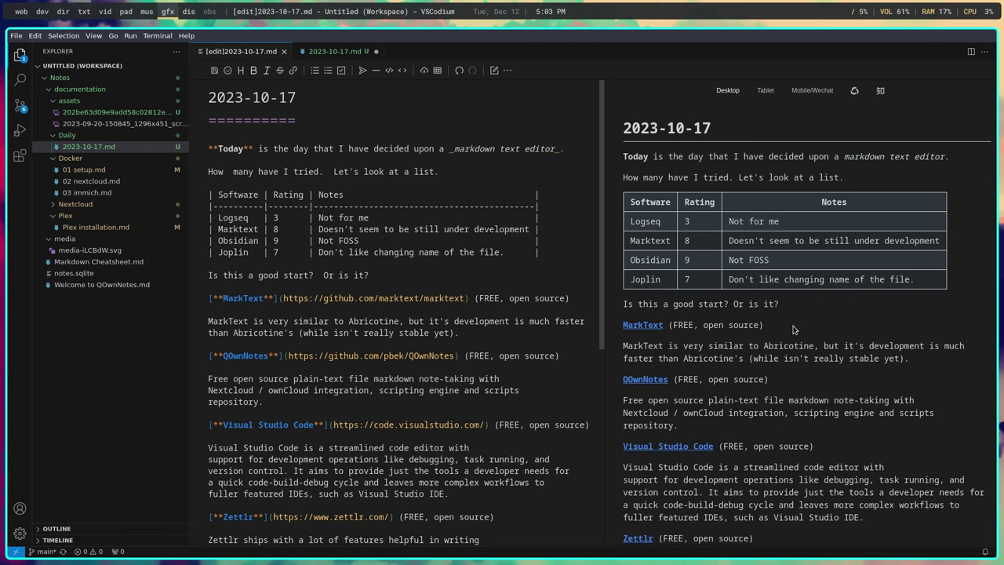
# - Check the pasted descriptions in the preview and add blank lines above the MarkText entry
pyautogui.scroll(-5, 794, 330)
pyautogui.scroll(5, 794, 329)
pyautogui.press('Return')
pyautogui.press('Return')
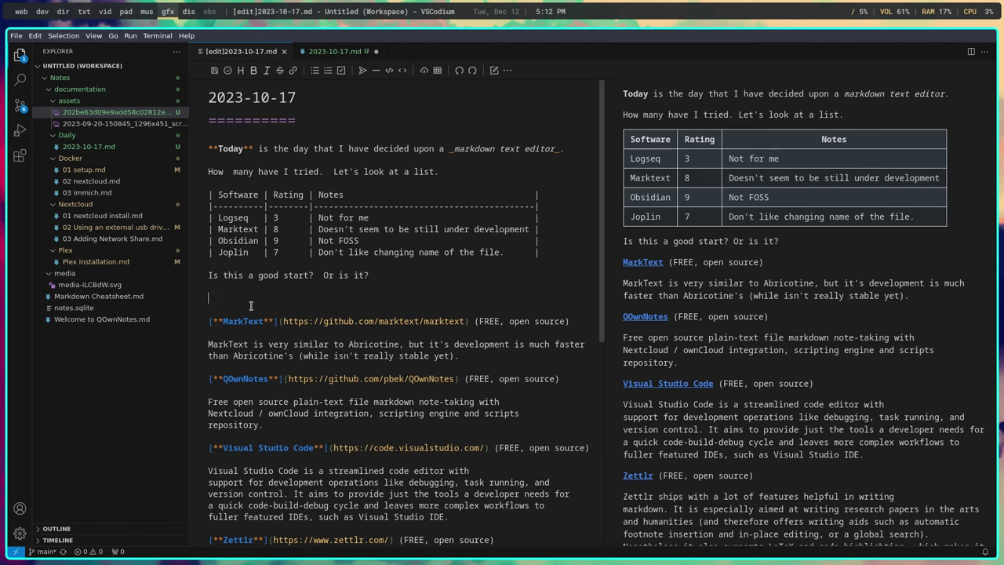
# - Open the Pulsar logo PNG from the assets folder and insert the displayed image above the MarkText entry
pyautogui.moveTo(100, 113); pyautogui.dragTo(230, 295)
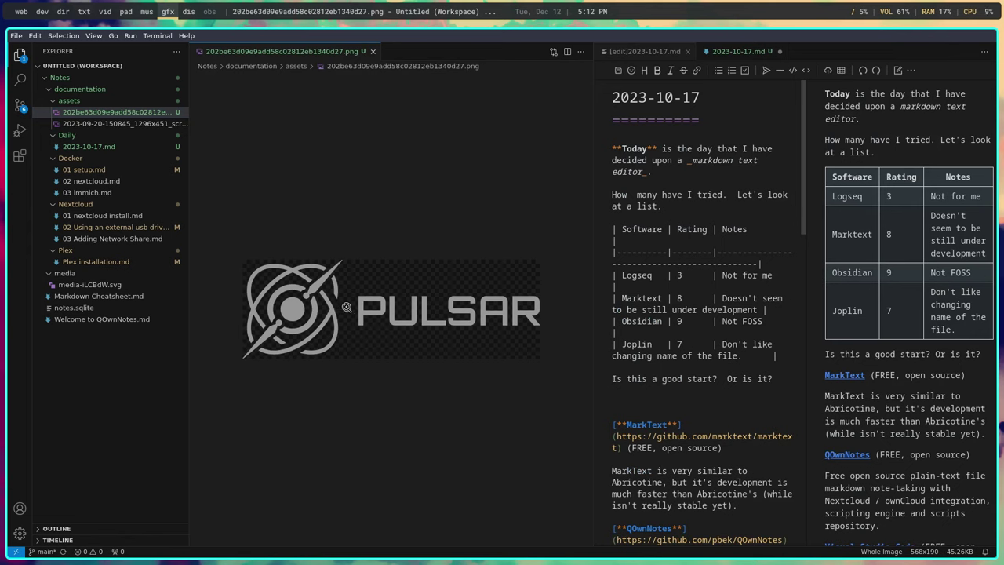
pyautogui.moveTo(344, 320); pyautogui.dragTo(706, 404)
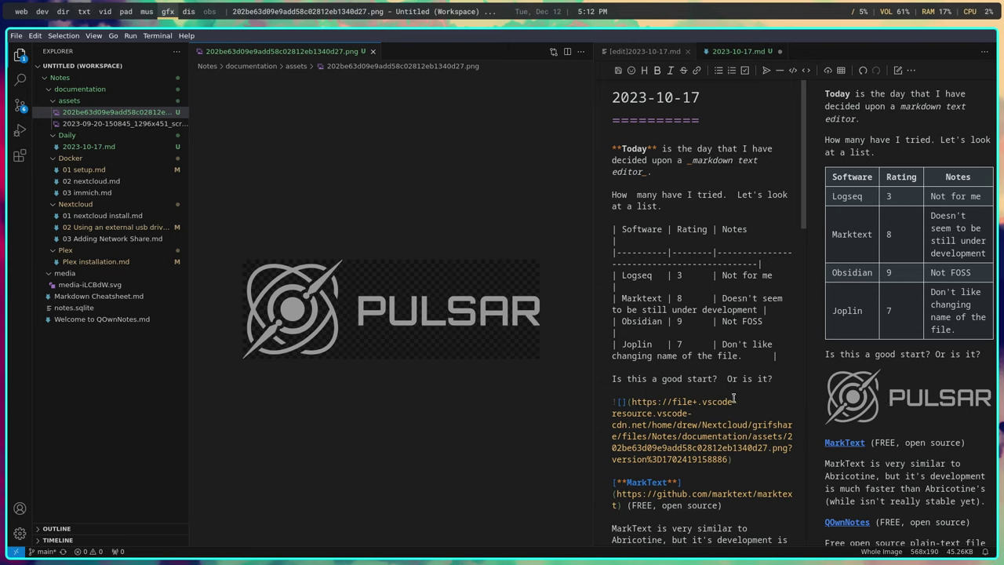
# - Close the Pulsar image file and delete its whole image link from the note
pyautogui.moveTo(732, 460); pyautogui.dragTo(629, 402)
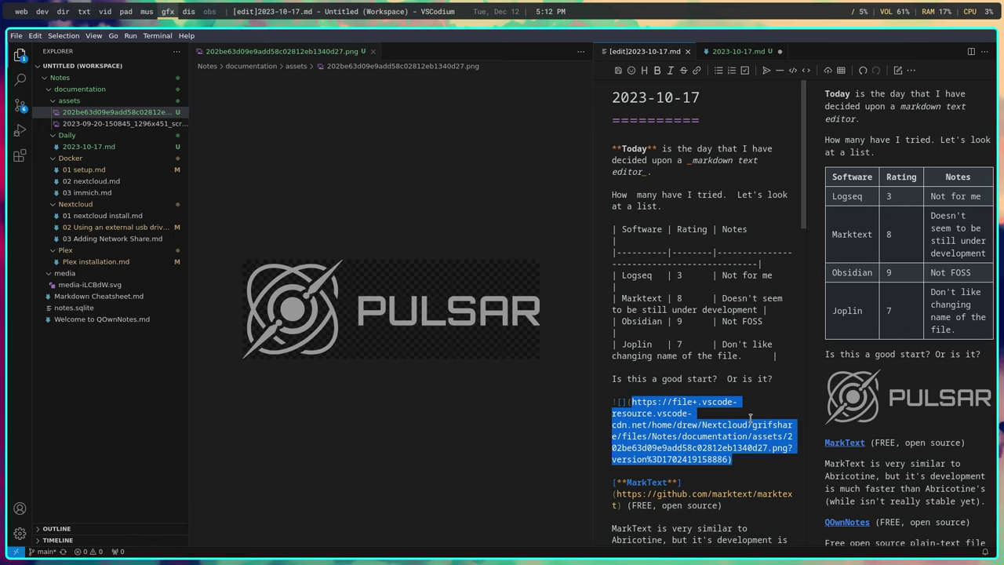
pyautogui.click(371, 52)
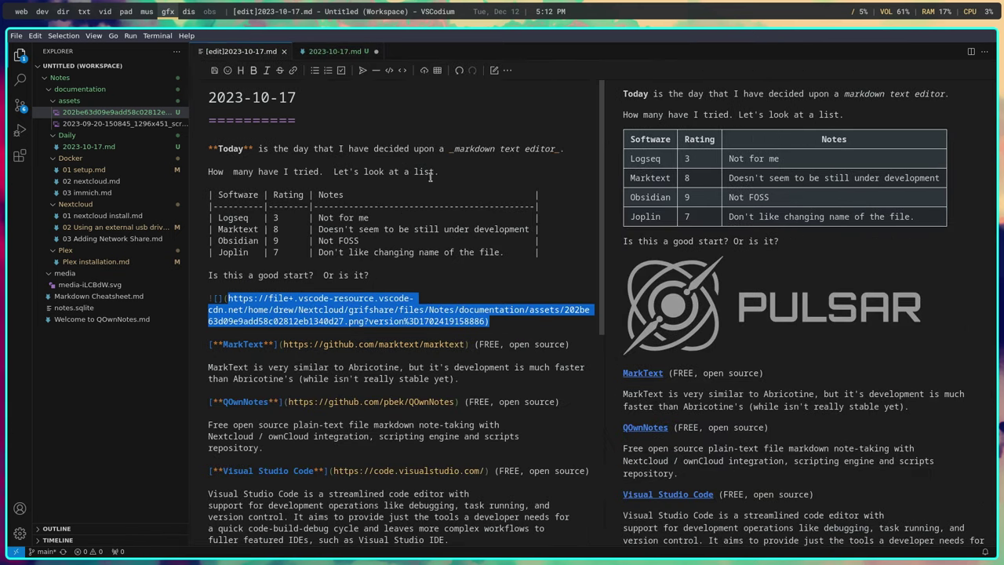
pyautogui.press('BackSpace')
pyautogui.press('BackSpace')
pyautogui.press('BackSpace')
pyautogui.press('BackSpace')
pyautogui.press('BackSpace')
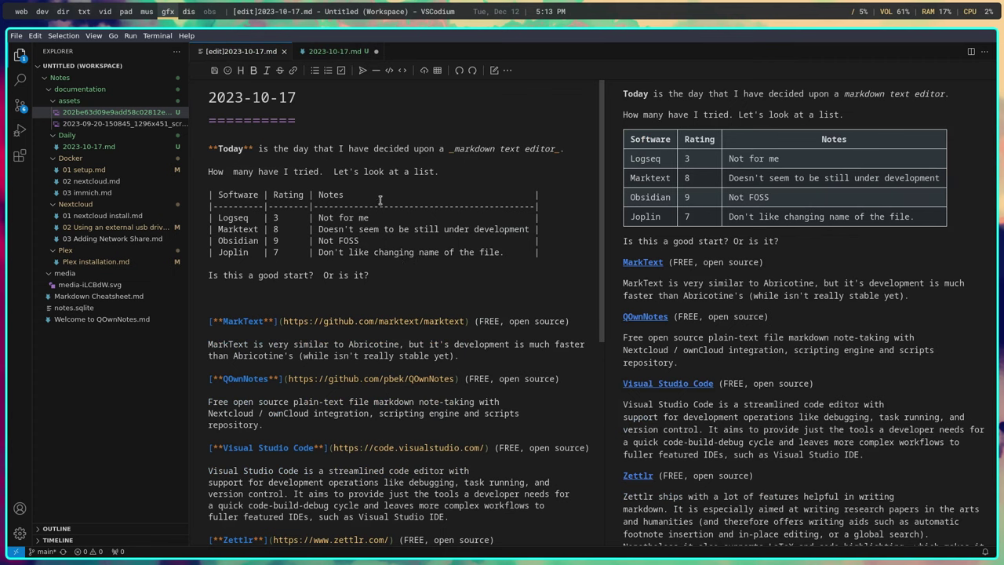
# - Insert the Pulsar logo from the assets folder on line 17 of the note's plain text version and return to the markdown editor preview
pyautogui.click(334, 53)
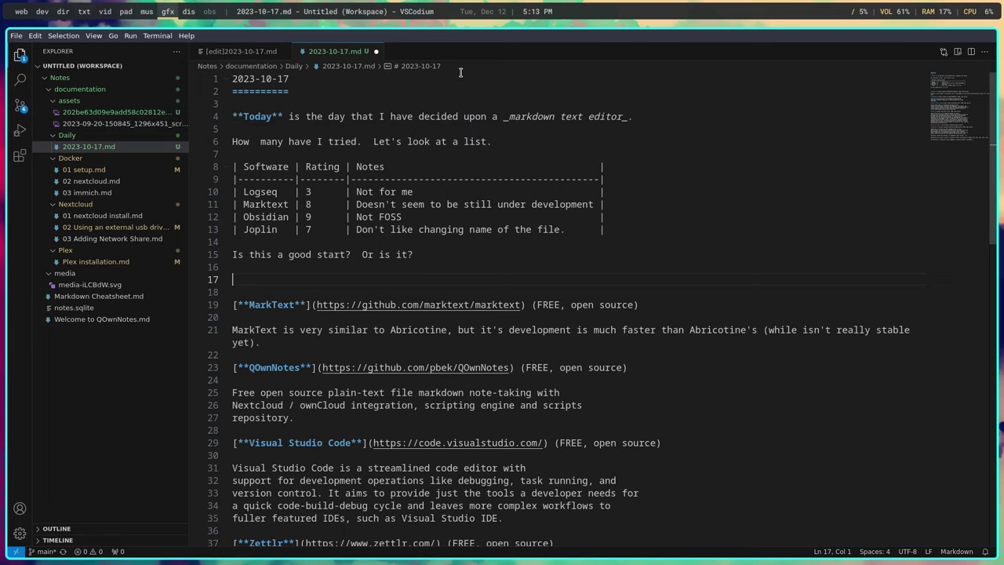
pyautogui.click(257, 55)
pyautogui.click(322, 53)
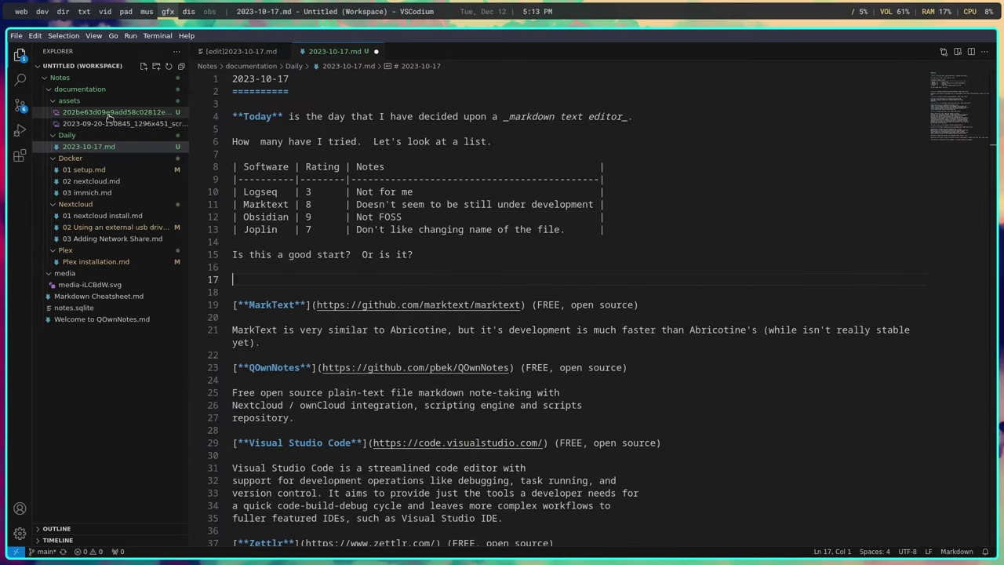
pyautogui.moveTo(110, 116); pyautogui.dragTo(259, 281)
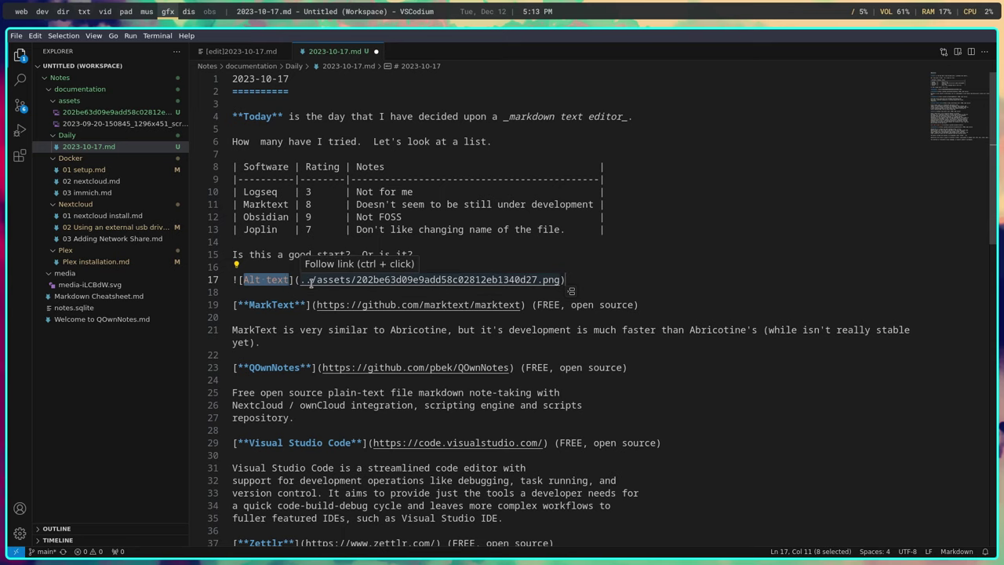
pyautogui.click(240, 51)
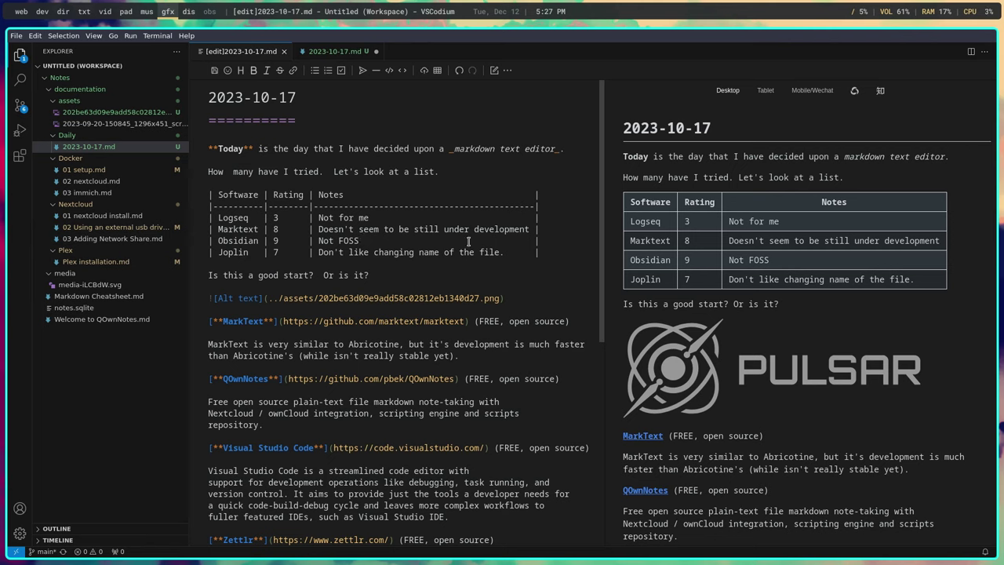
# - Switch to Zettlr and turn on dark mode in its general preferences
pyautogui.click(188, 12)
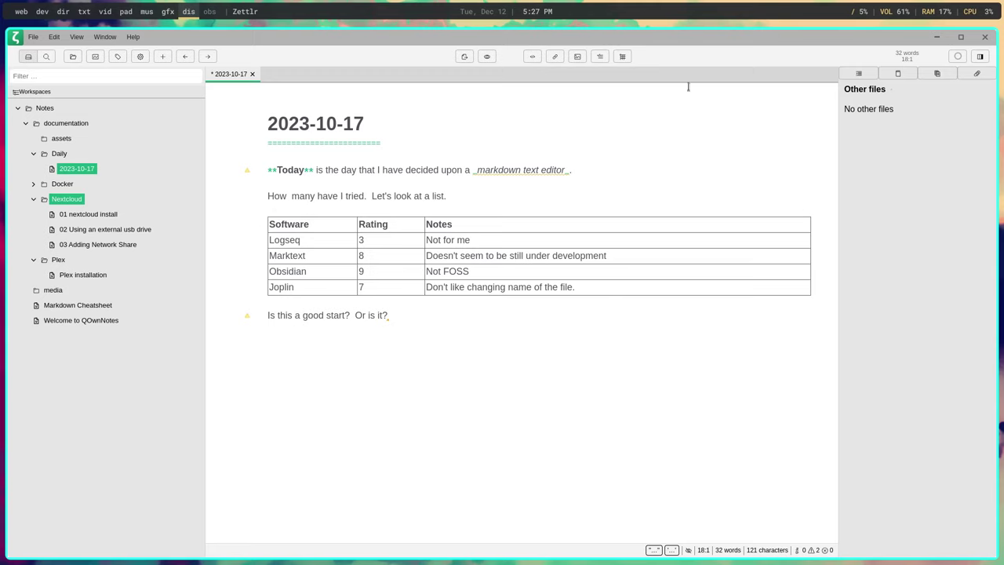
pyautogui.click(141, 61)
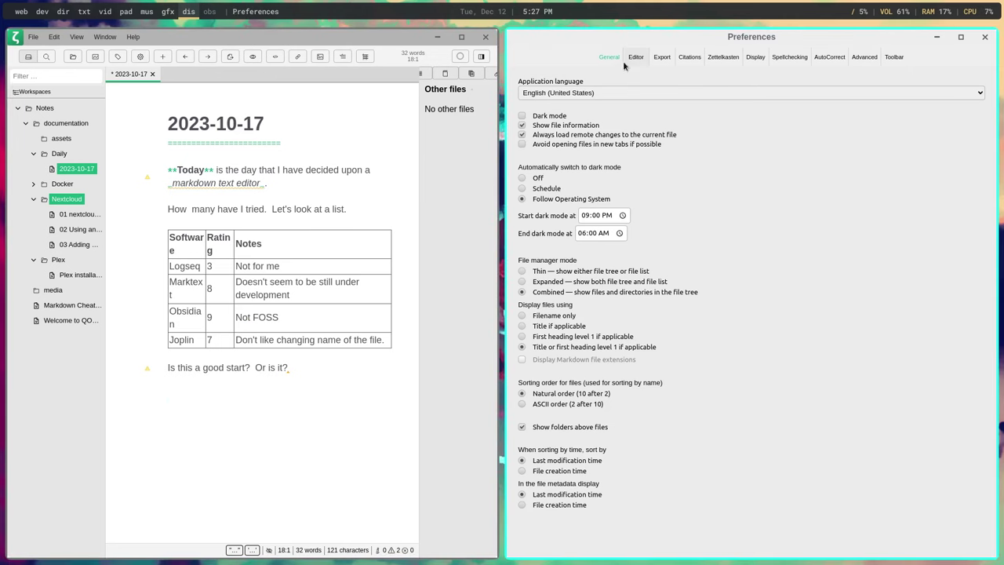
pyautogui.click(522, 116)
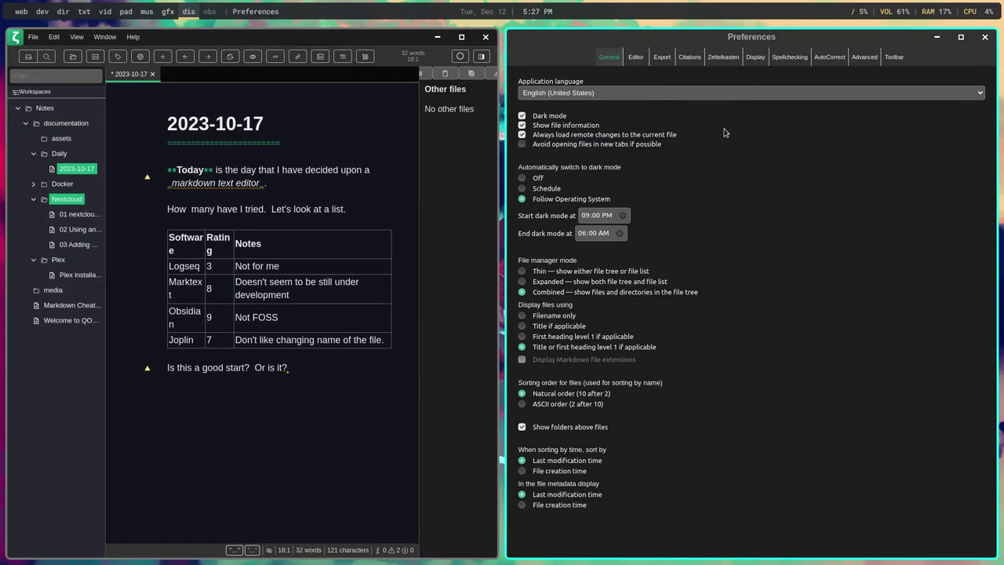
# - Close the preferences and switch to Firefox to review Zettlr's download page, including its FlatHub installation option
pyautogui.click(984, 36)
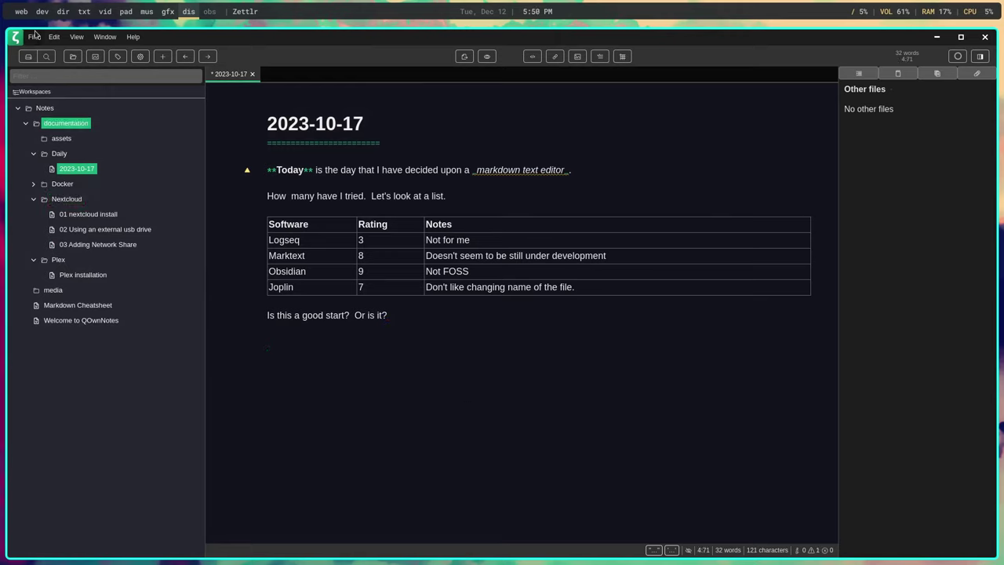
pyautogui.click(22, 11)
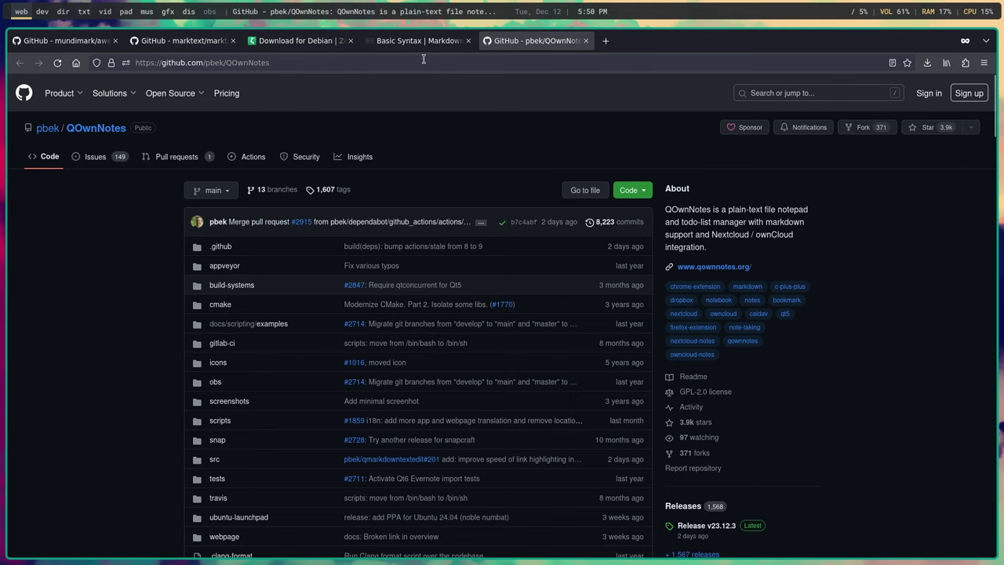
pyautogui.click(286, 43)
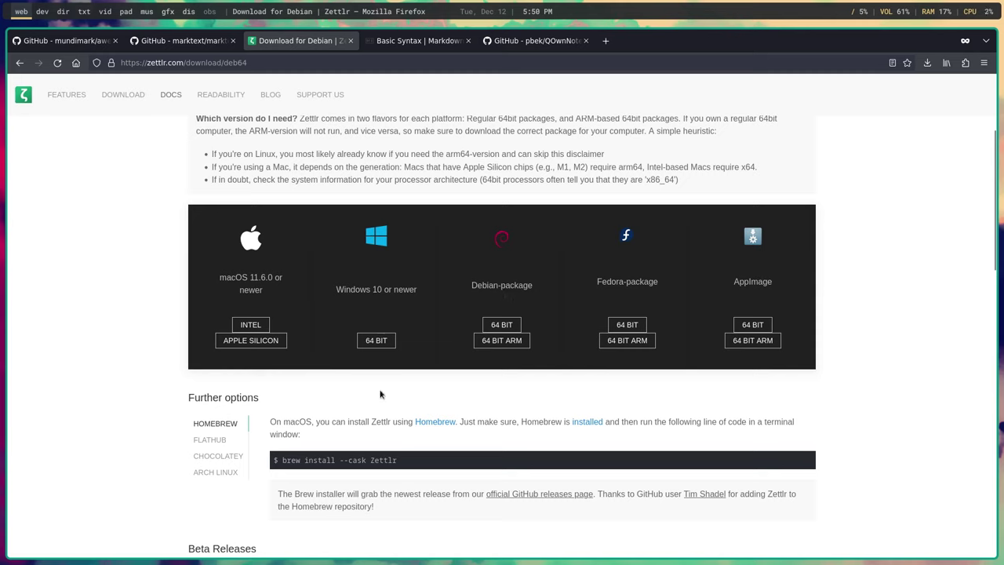
pyautogui.click(206, 440)
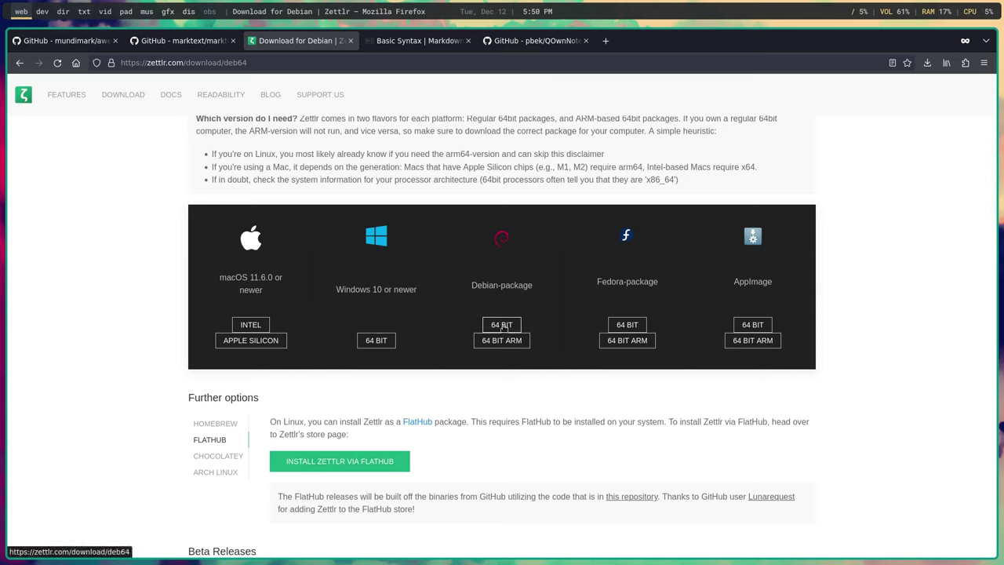
# - Return to Zettlr and review the Editor preferences for bold and italic formatting characters, and close the preferences
pyautogui.click(189, 13)
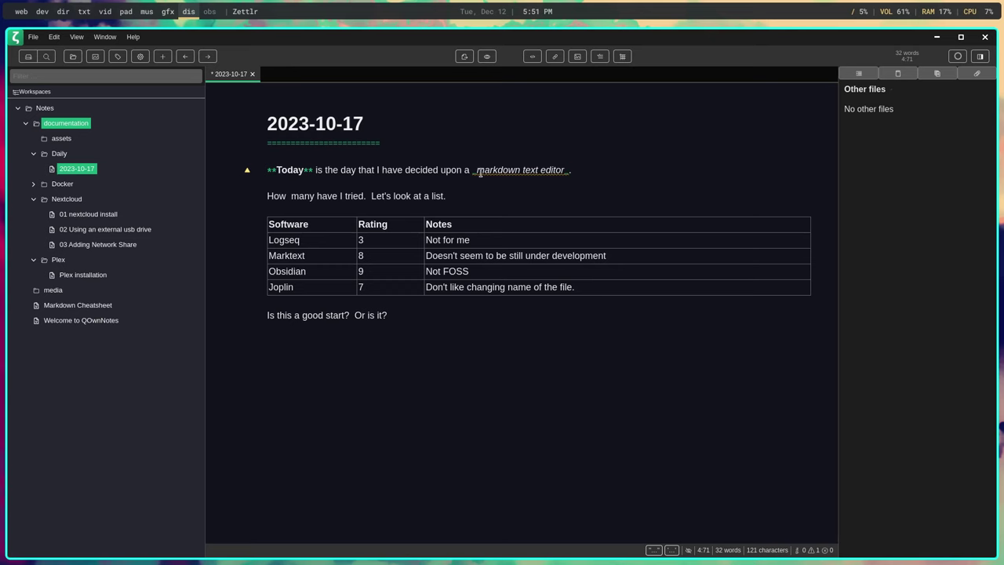
pyautogui.moveTo(479, 172)
pyautogui.click(142, 57)
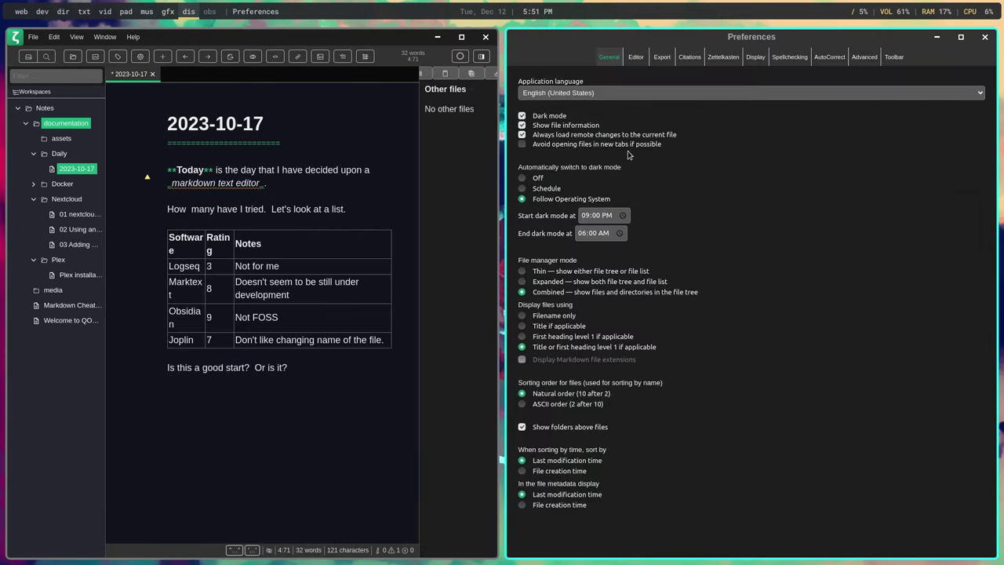
pyautogui.click(635, 57)
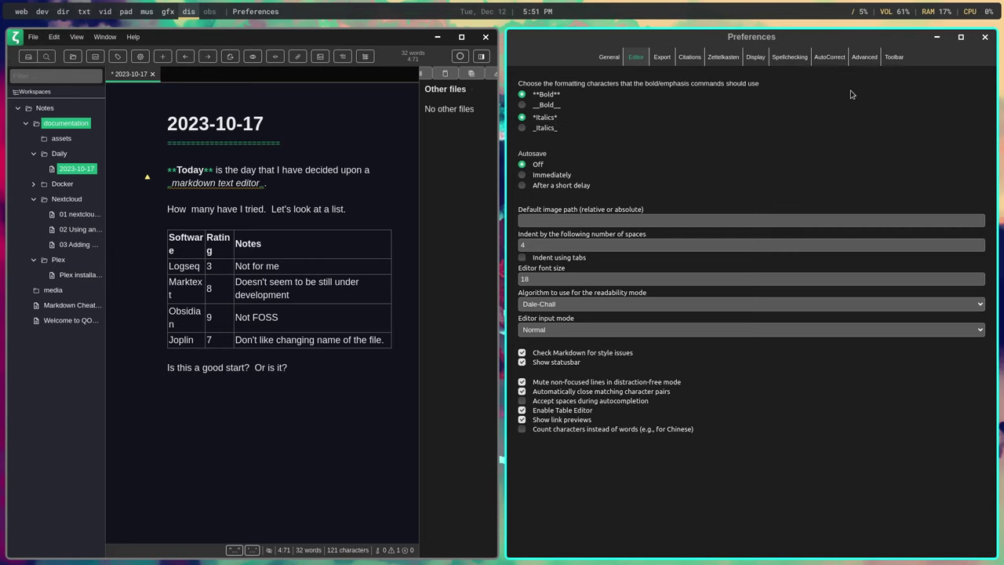
pyautogui.click(984, 39)
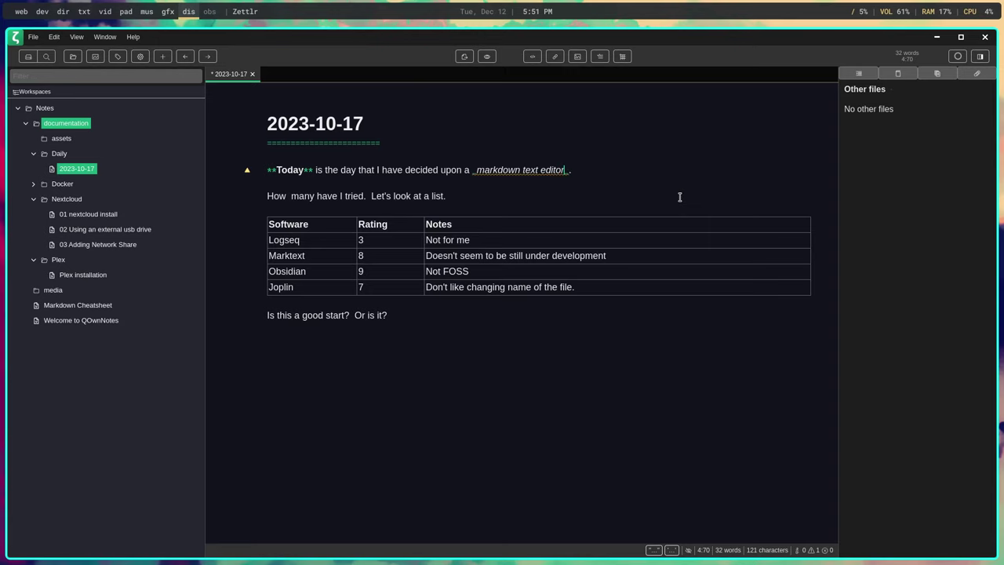
# - Replace the underscore italic markers around "markdown text editor" with asterisks in the 2023-10-17 note
pyautogui.write('_')
pyautogui.hotkey('ctrl', 'Left')
pyautogui.hotkey('ctrl', 'Left')
pyautogui.hotkey('ctrl', 'Left')
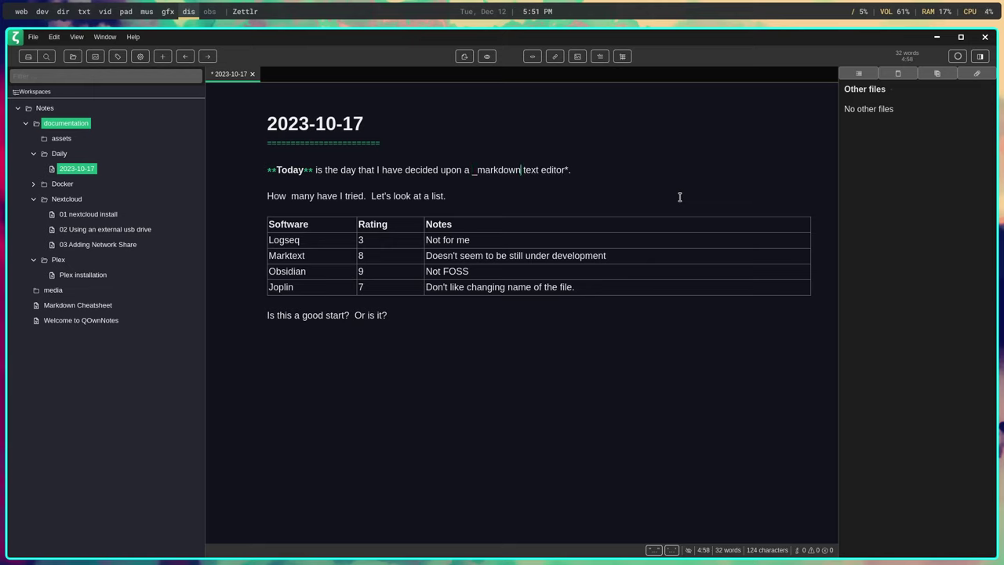
pyautogui.press('Delete')
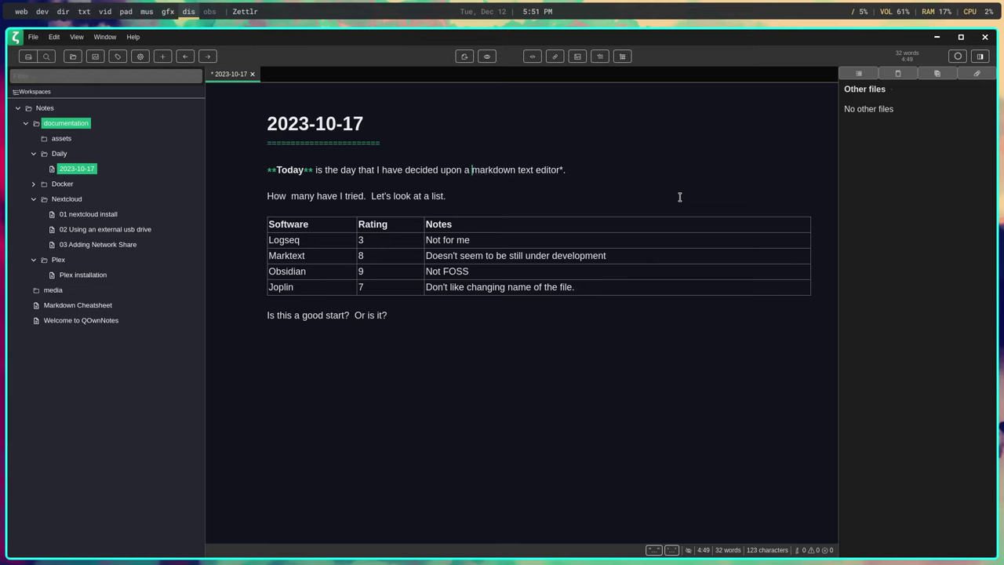
pyautogui.write('*')
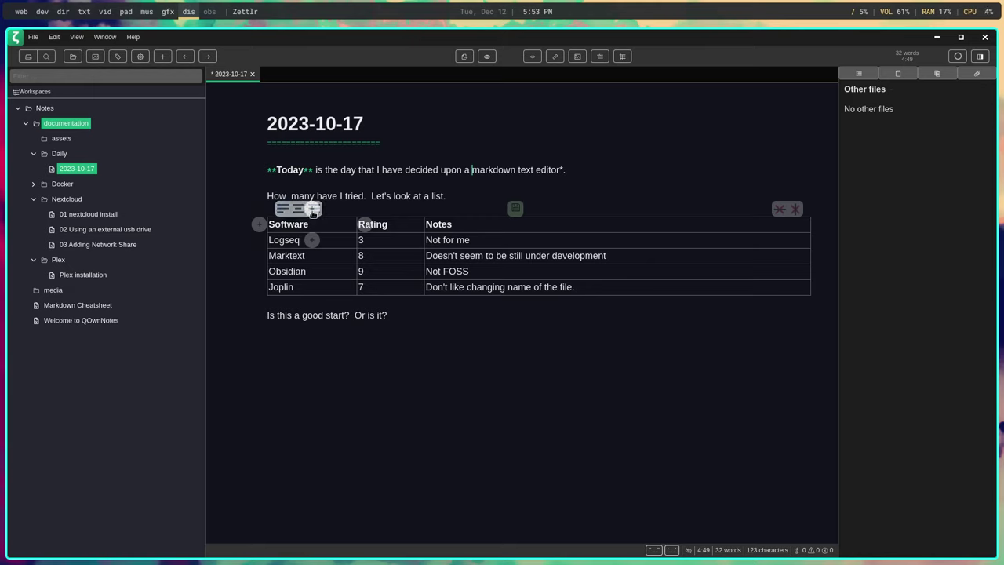
# - Insert two empty rows below the Marktext row of the software table
pyautogui.click(328, 258)
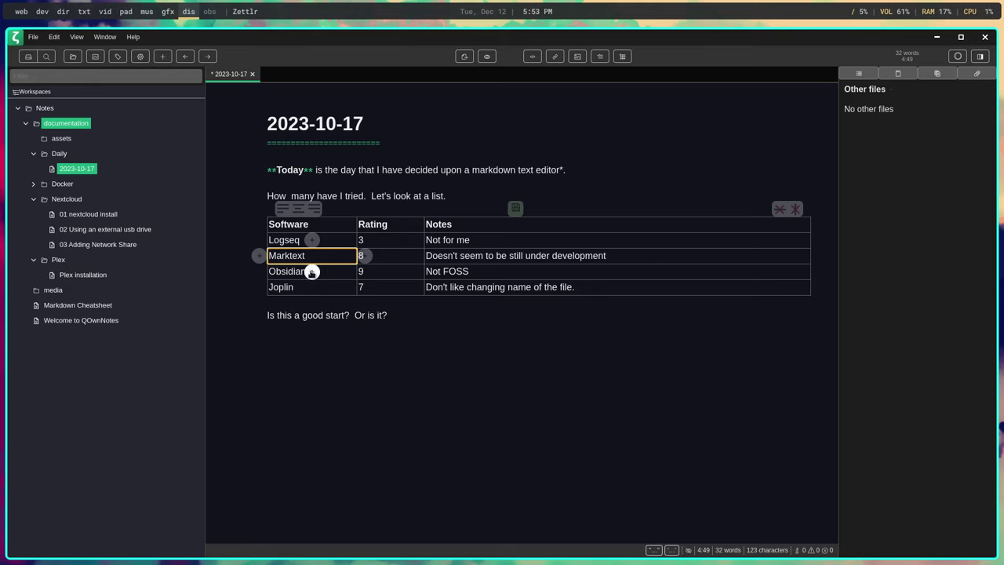
pyautogui.click(312, 272)
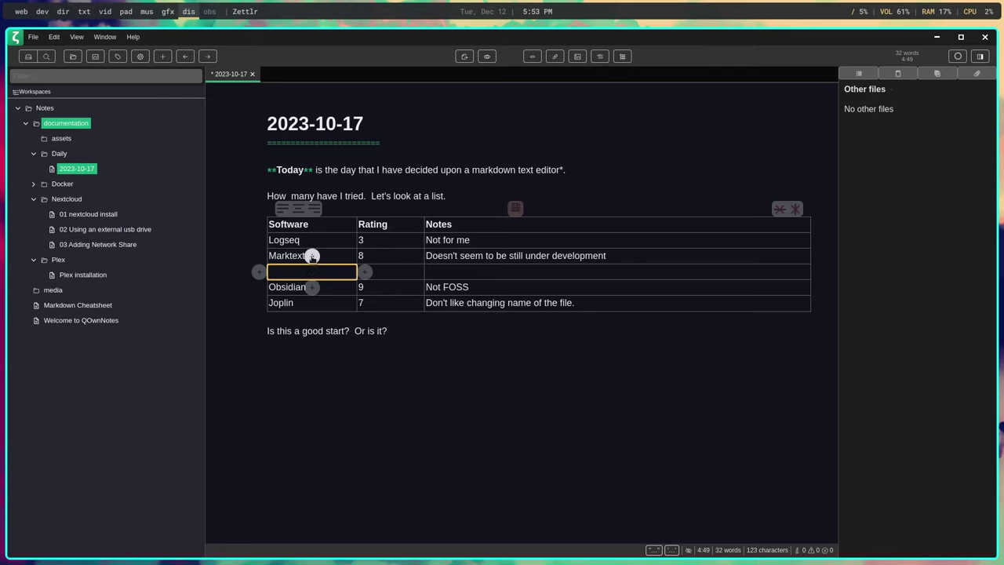
pyautogui.click(310, 256)
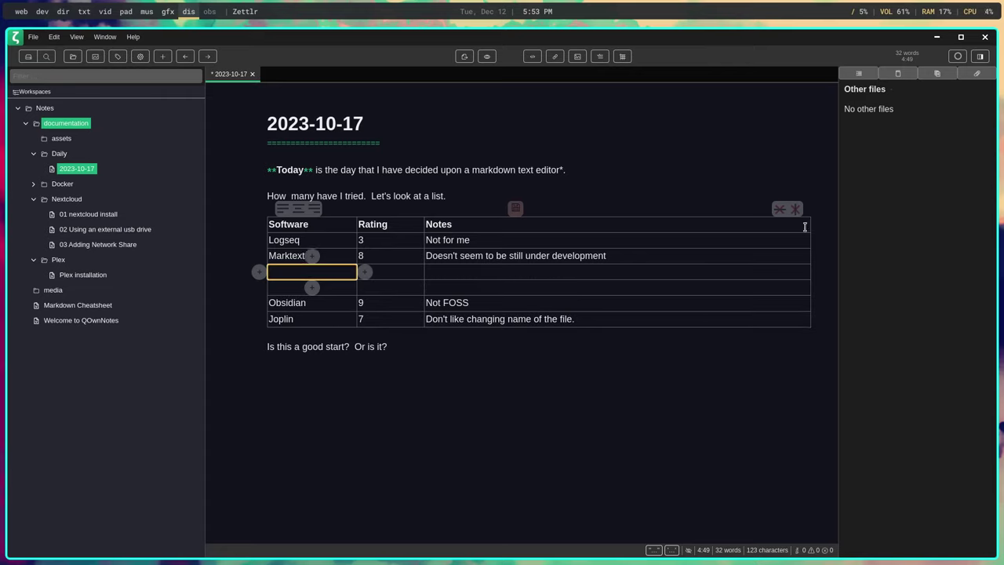
# - Delete one empty row and the Marktext row from the software table, and undo the table edits
pyautogui.click(779, 210)
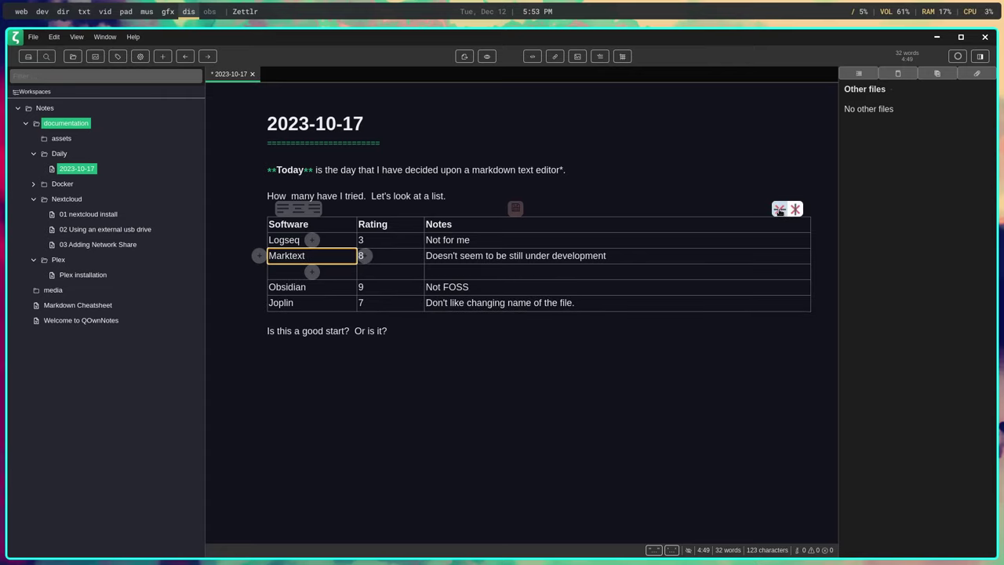
pyautogui.click(779, 210)
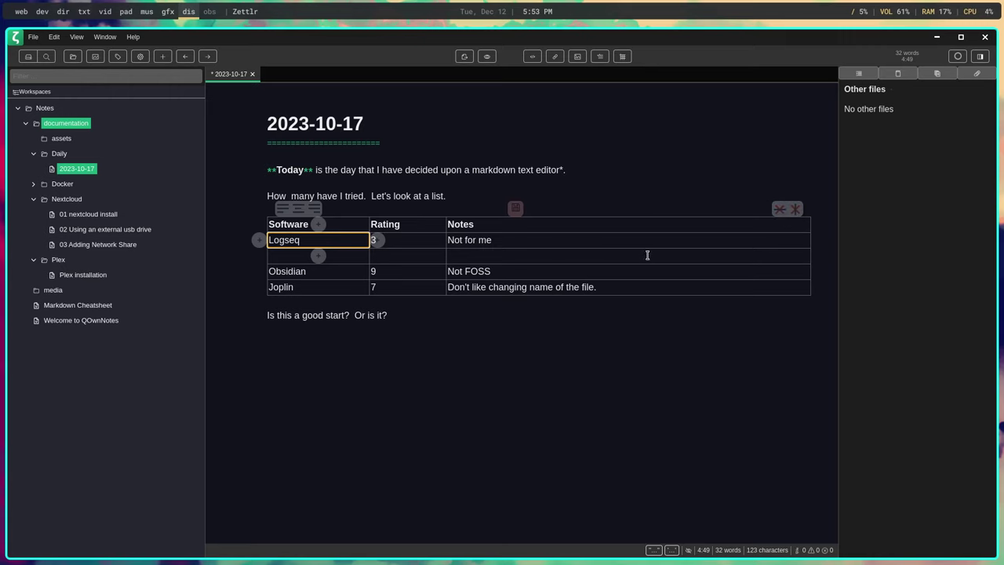
pyautogui.hotkey('ctrl', 'z')
pyautogui.hotkey('ctrl', 'z')
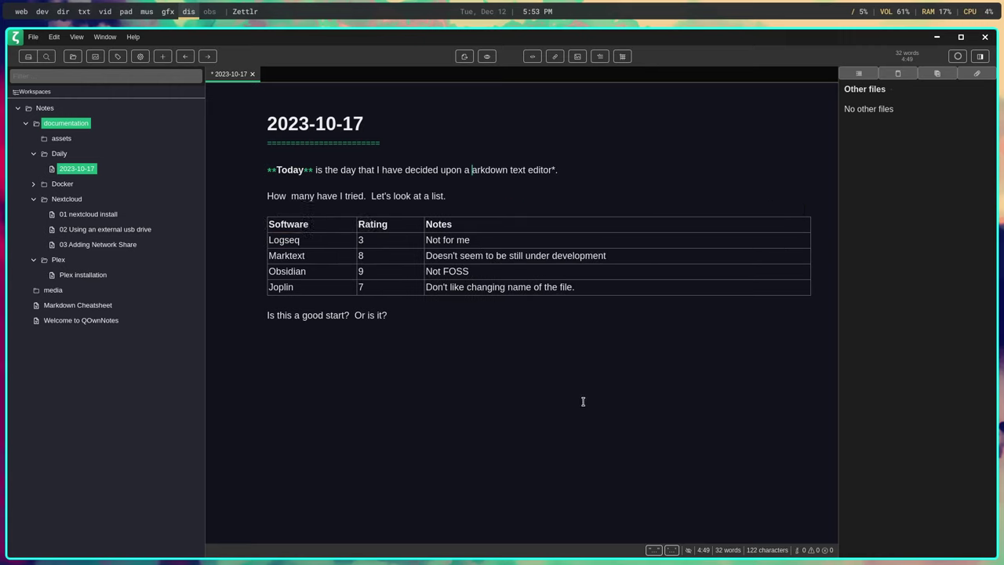
pyautogui.moveTo(349, 239)
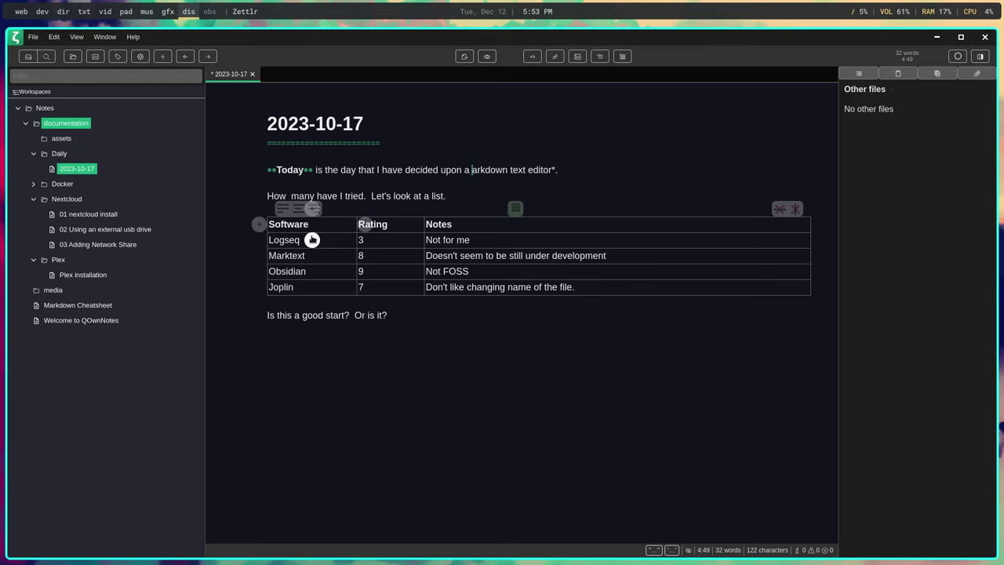
# - Copy the selected editor descriptions from the awesome-markdown-editors README in Firefox and paste them at the end of Zettlr's 2023-10-17 note
pyautogui.click(407, 317)
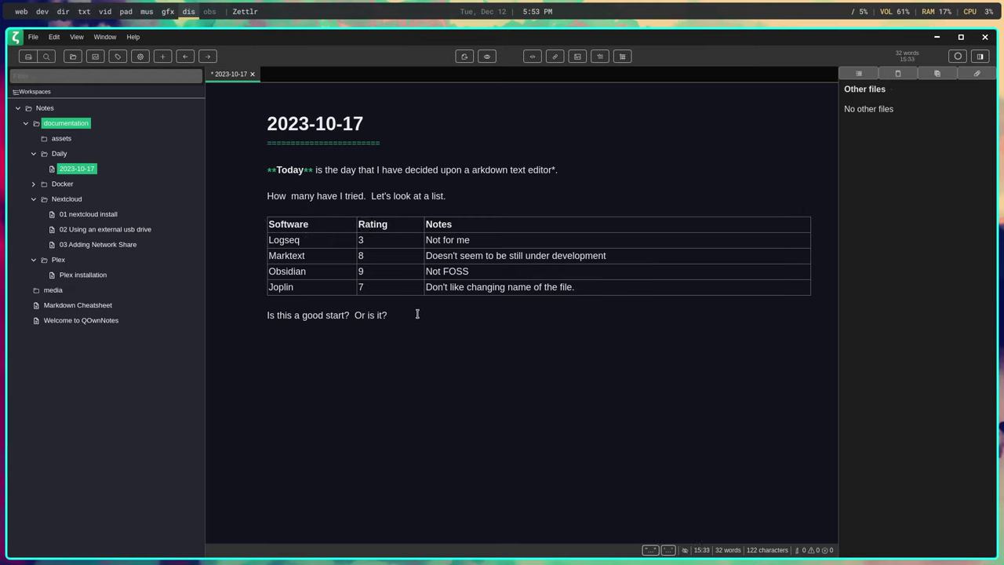
pyautogui.click(610, 340)
pyautogui.click(21, 12)
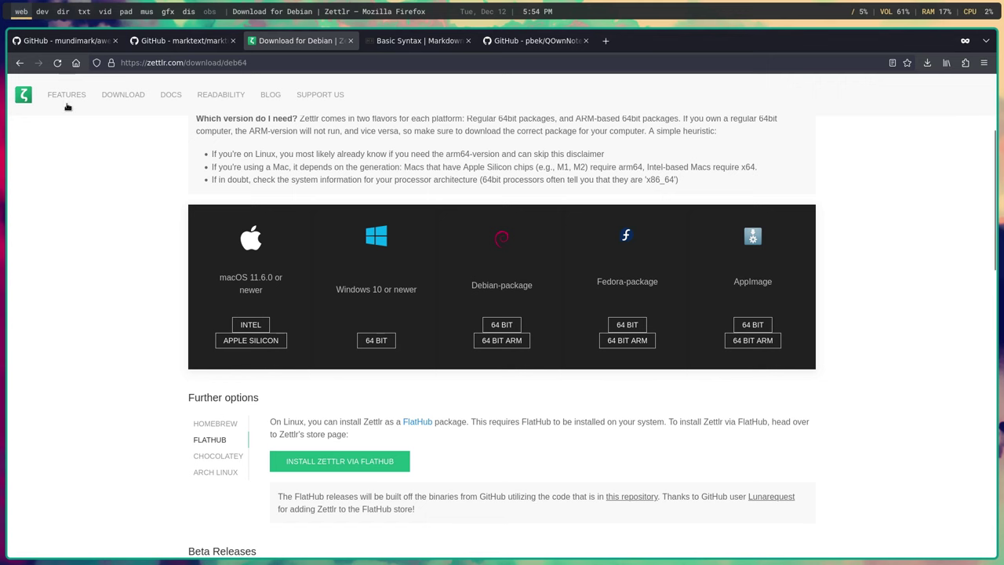
pyautogui.click(63, 39)
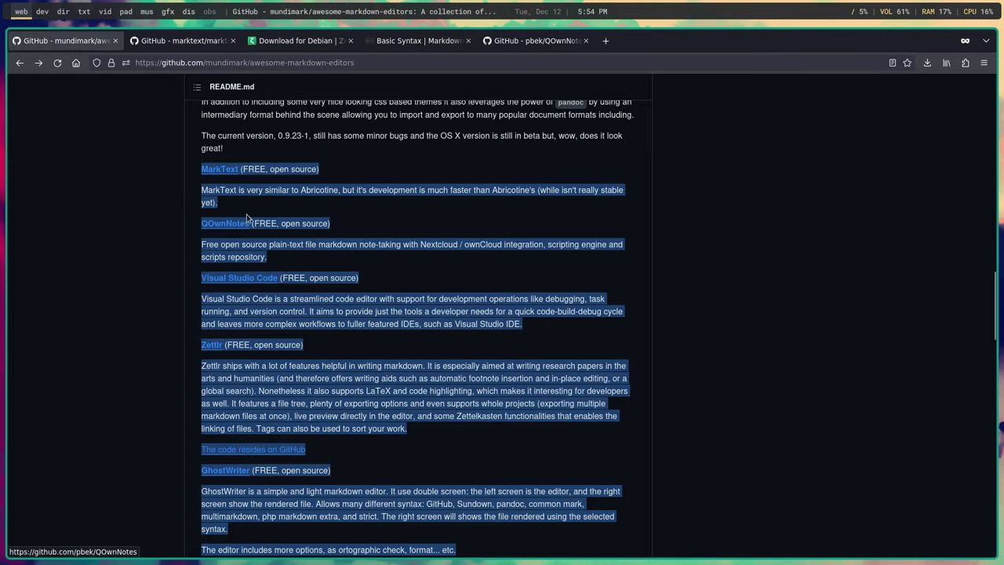
pyautogui.rightClick(427, 190)
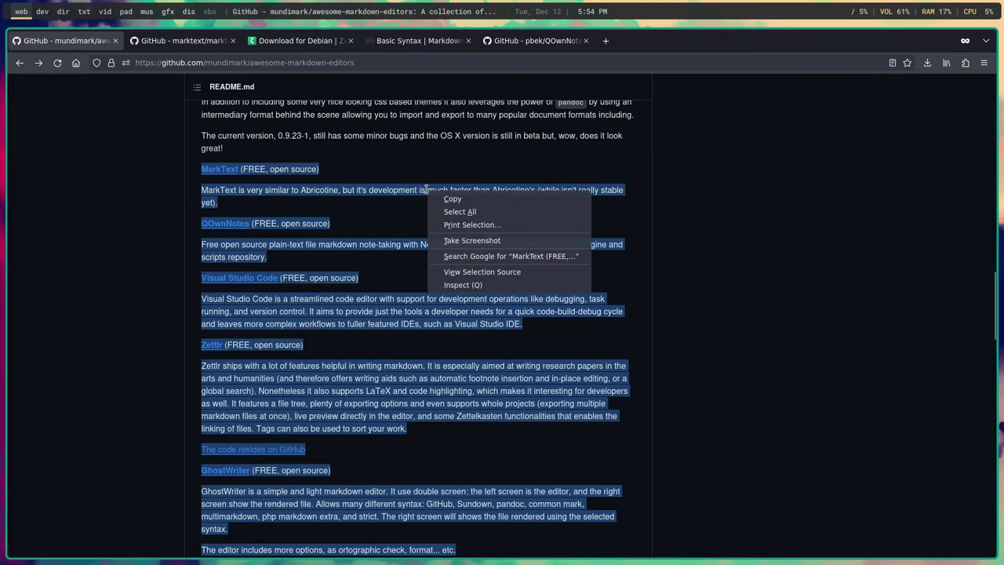
pyautogui.click(446, 197)
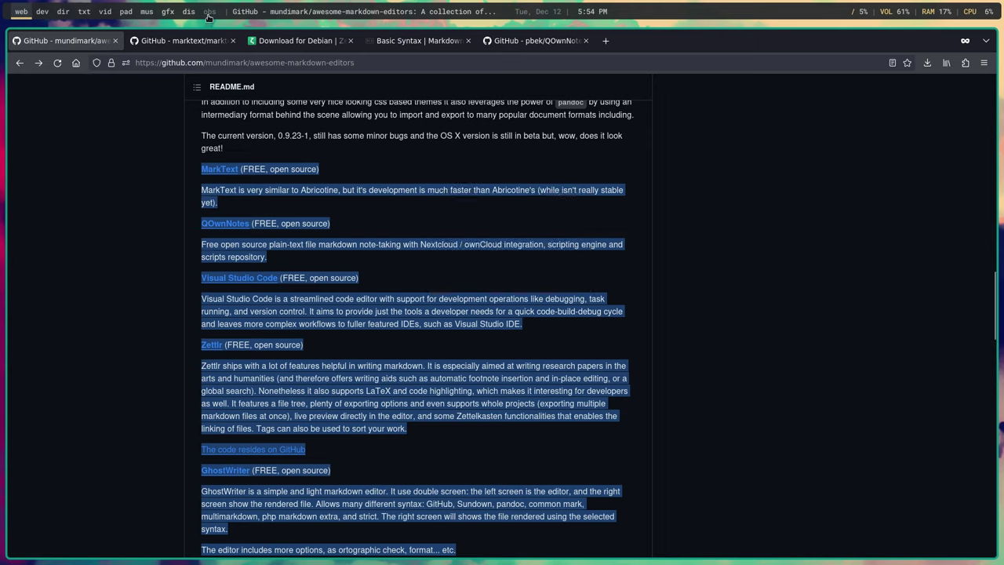
pyautogui.click(189, 12)
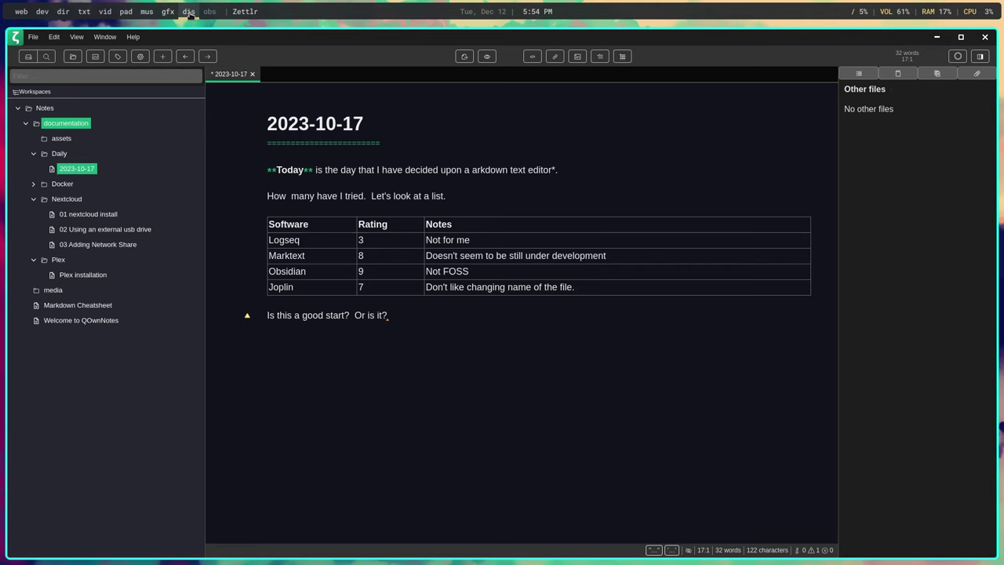
pyautogui.rightClick(280, 340)
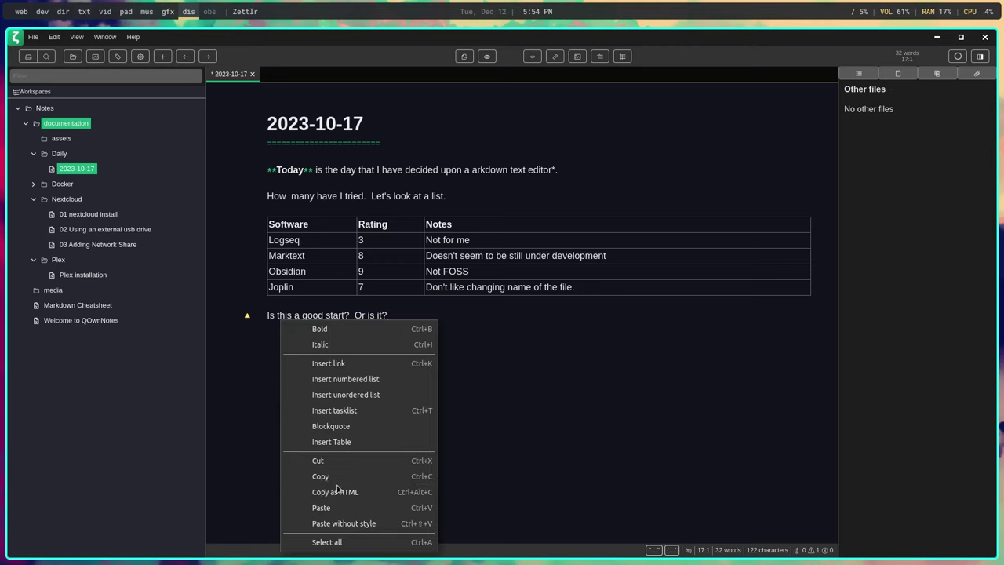
pyautogui.click(321, 507)
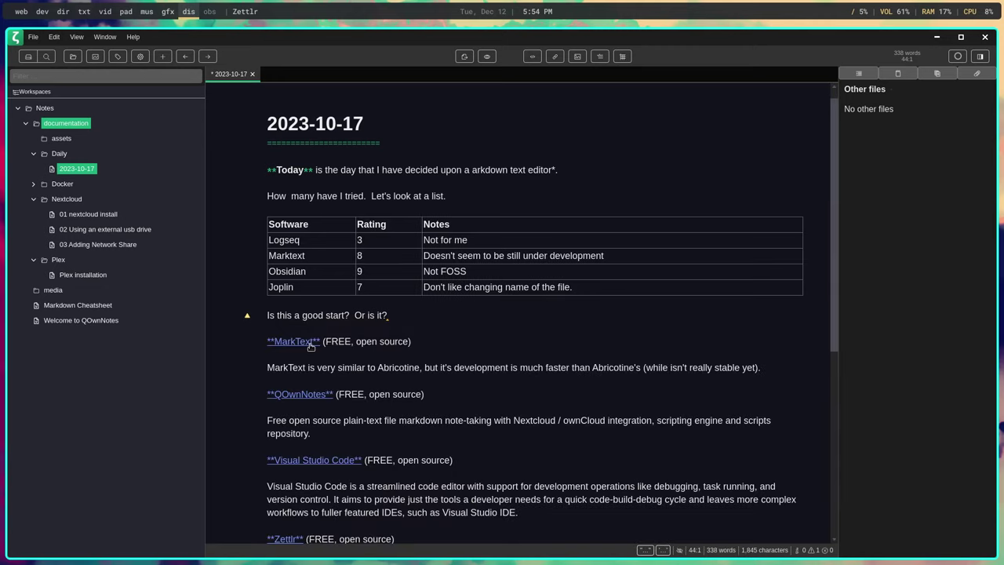
# - Preview the pasted editor links in the note and open the MarkText link in the browser
pyautogui.moveTo(304, 345)
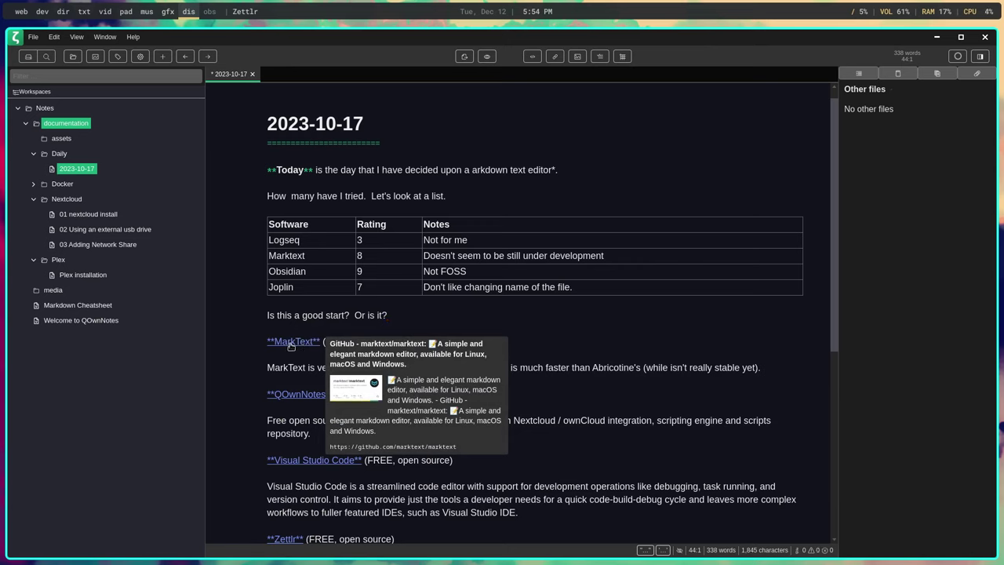
pyautogui.moveTo(298, 400)
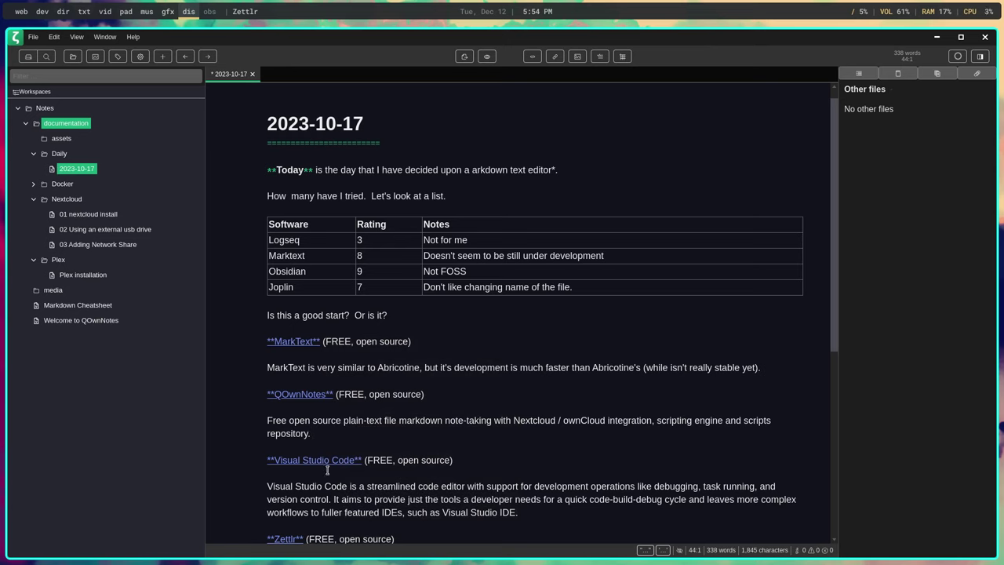
pyautogui.moveTo(322, 465)
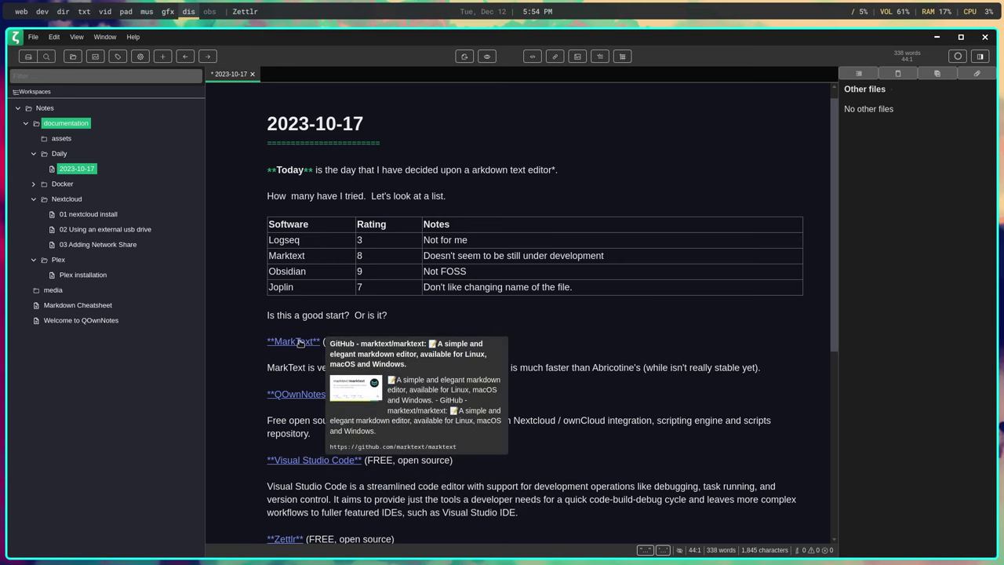
pyautogui.click(300, 343)
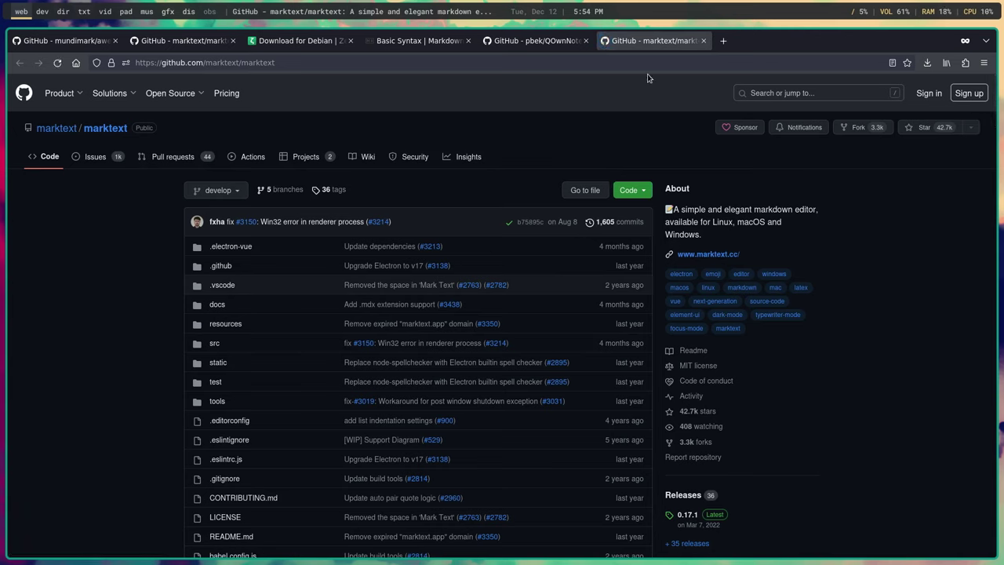
# - Return to Zettlr, view the three Nextcloud notes to check code block and image rendering, and close 03 Adding Network Share
pyautogui.click(188, 11)
pyautogui.scroll(-2, 558, 391)
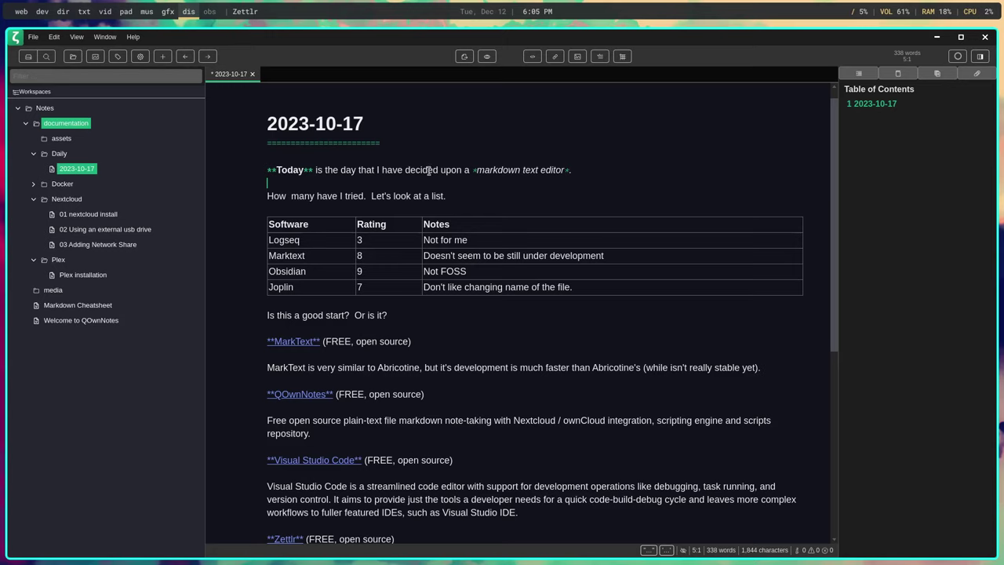
pyautogui.moveTo(336, 266)
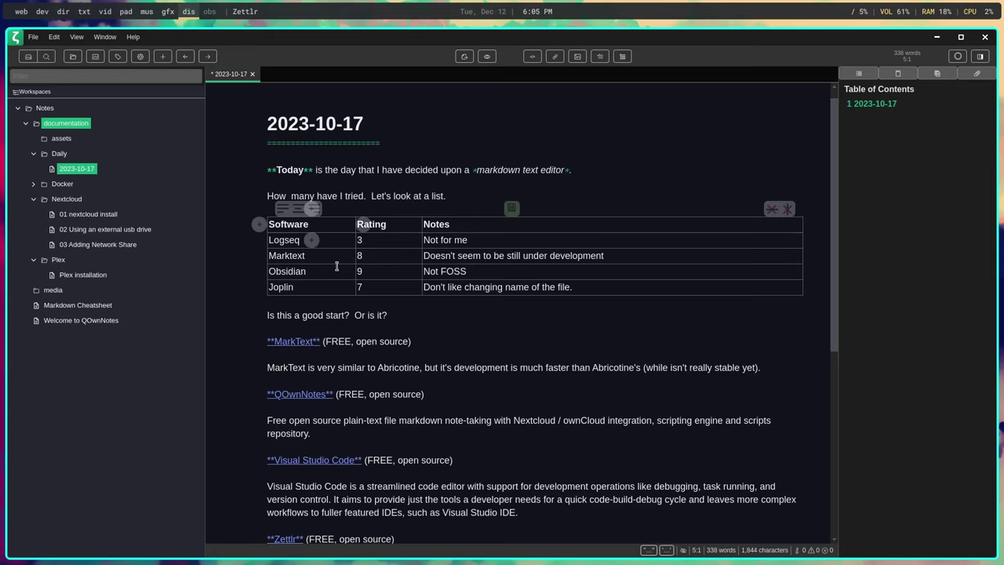
pyautogui.click(88, 214)
pyautogui.click(78, 230)
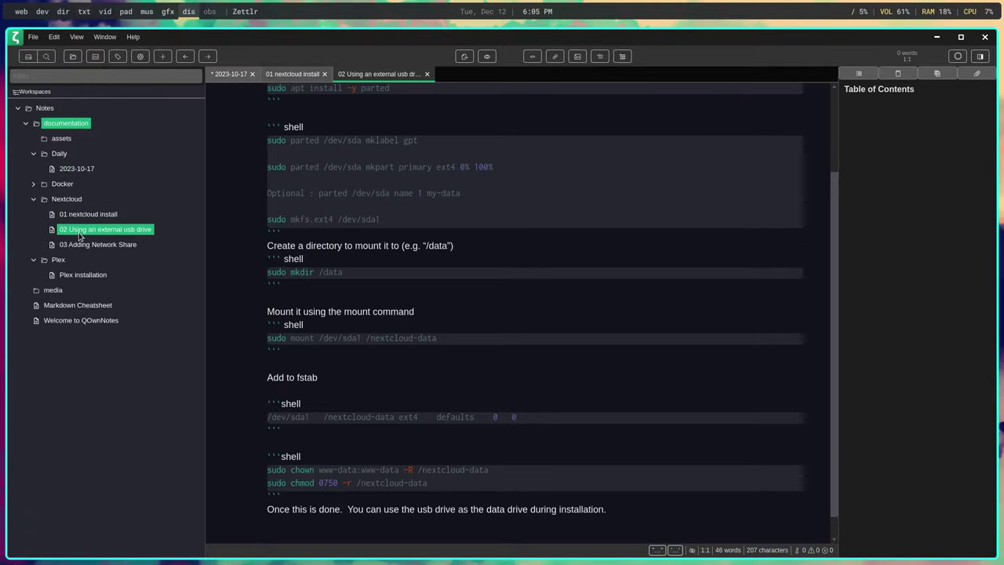
pyautogui.click(82, 244)
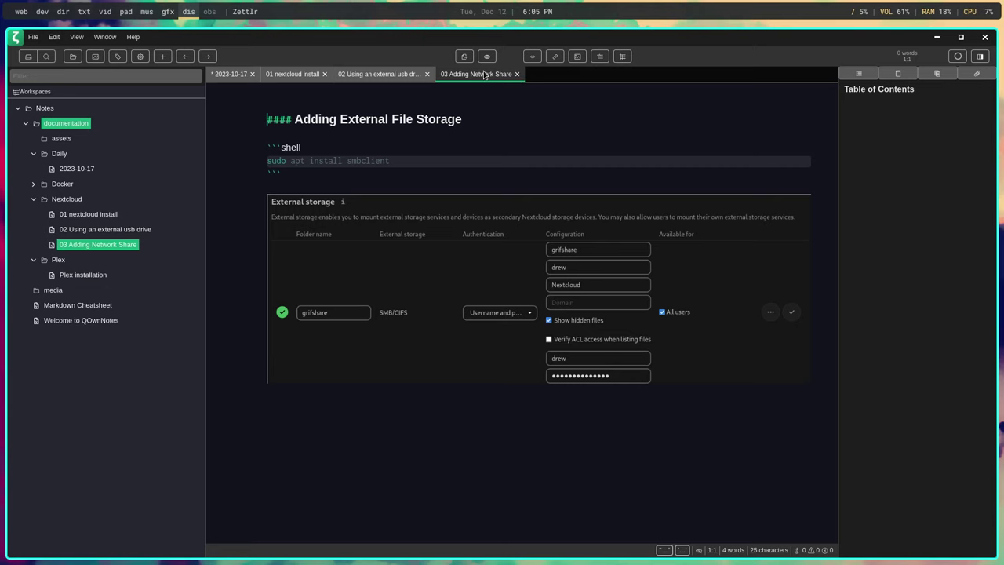
pyautogui.click(517, 74)
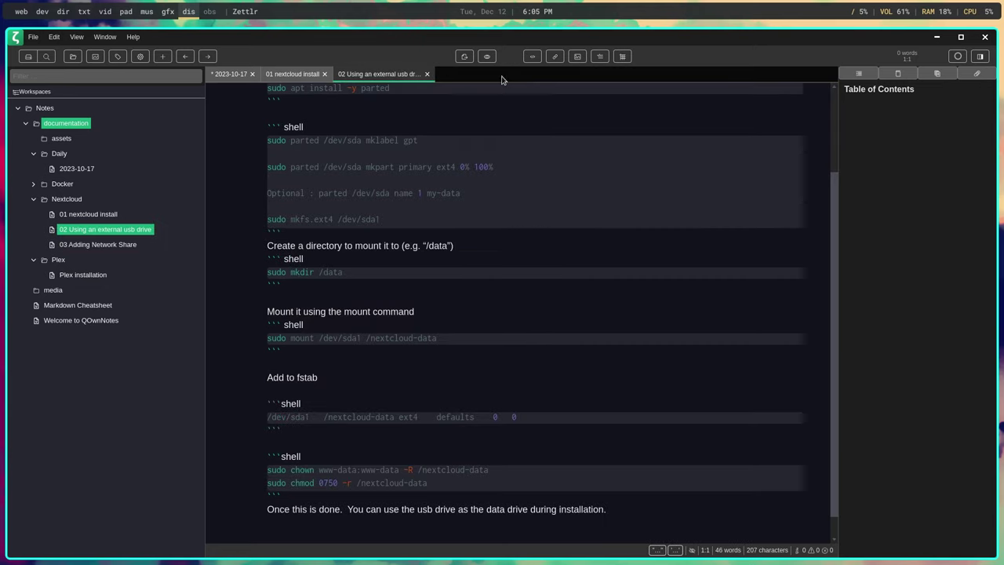
# - Close the 02 Using an external usb drive and 01 nextcloud install notes and return to the 2023-10-17 note
pyautogui.click(426, 73)
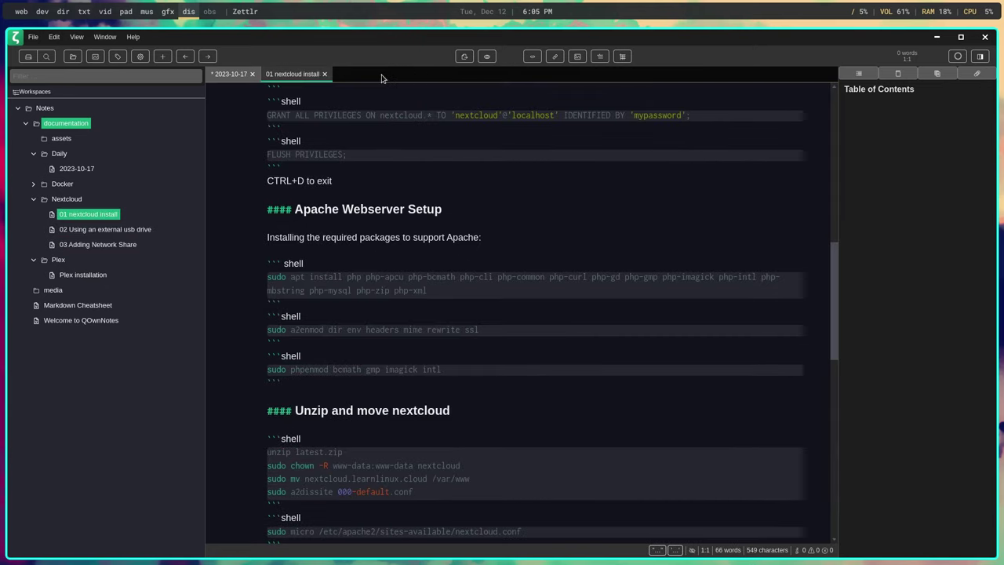
pyautogui.click(325, 74)
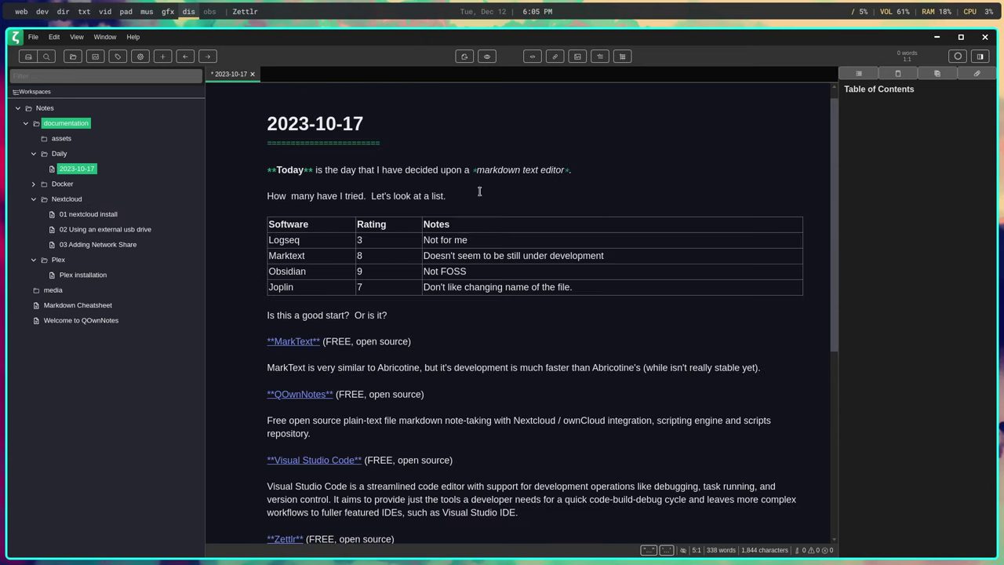
pyautogui.doubleClick(605, 209)
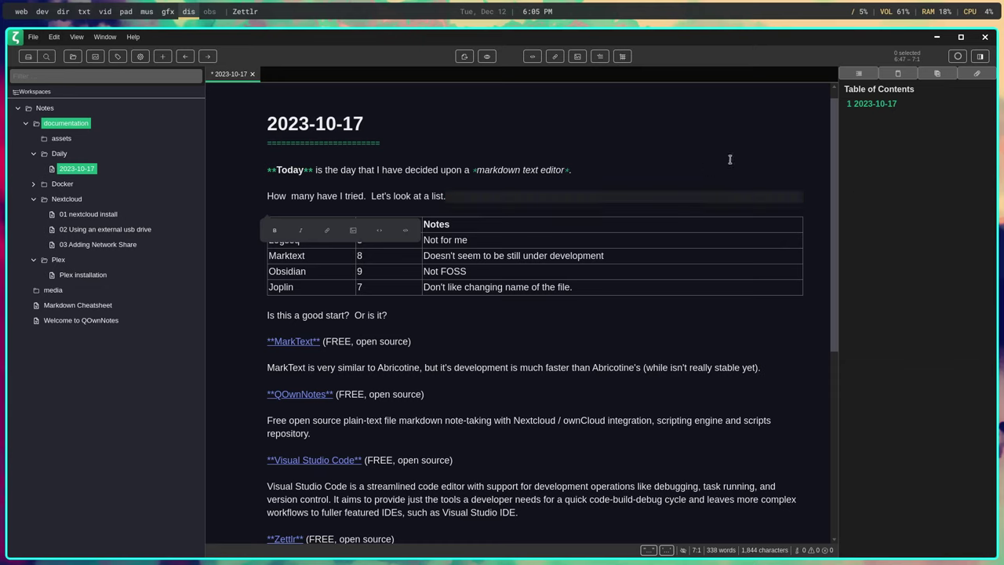
# - Insert 202be63d09e9add58c02812eb1340d27.png from the assets folder's other files below the "Is this a good start?" line
pyautogui.click(978, 74)
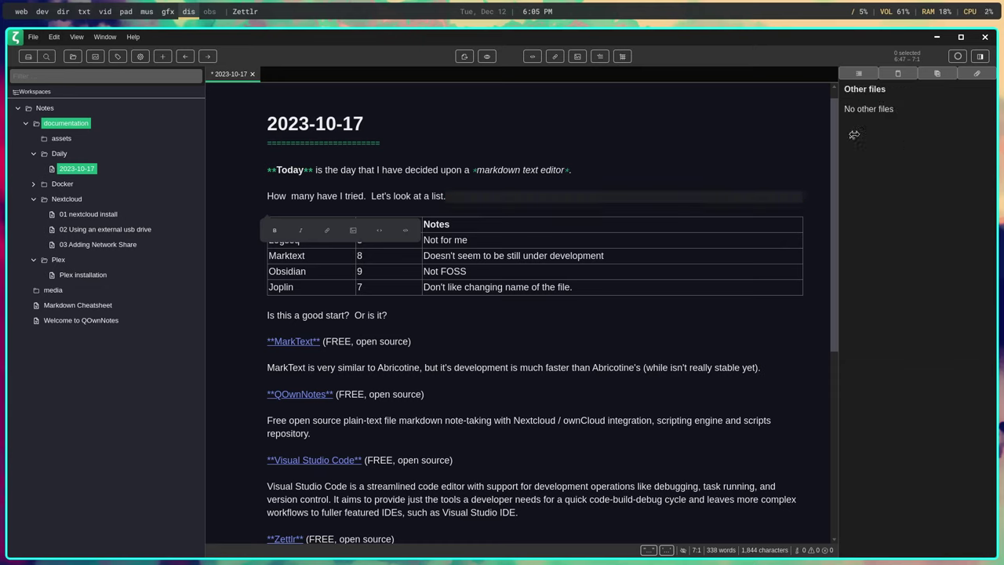
pyautogui.click(61, 143)
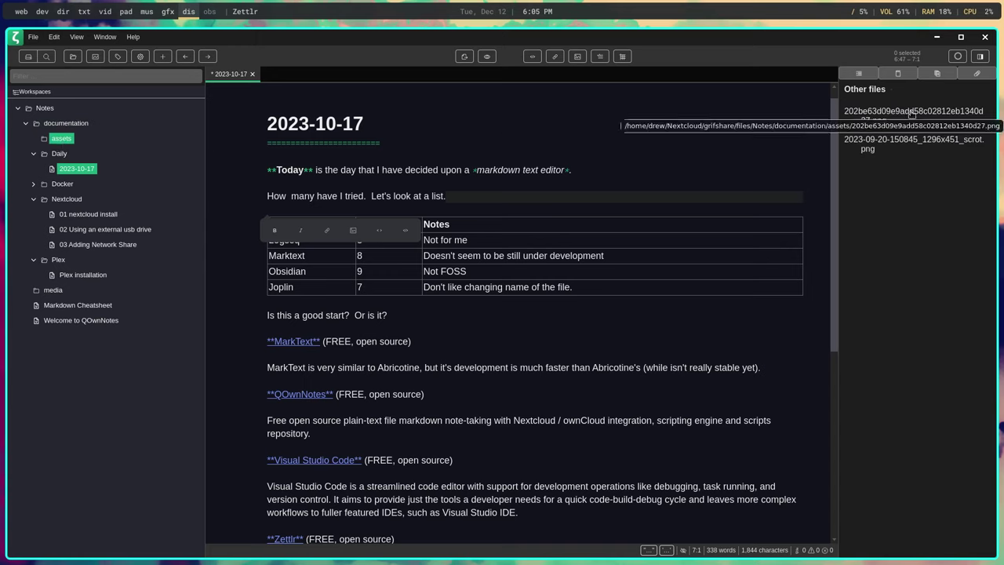
pyautogui.click(421, 318)
pyautogui.press('Return')
pyautogui.press('Return')
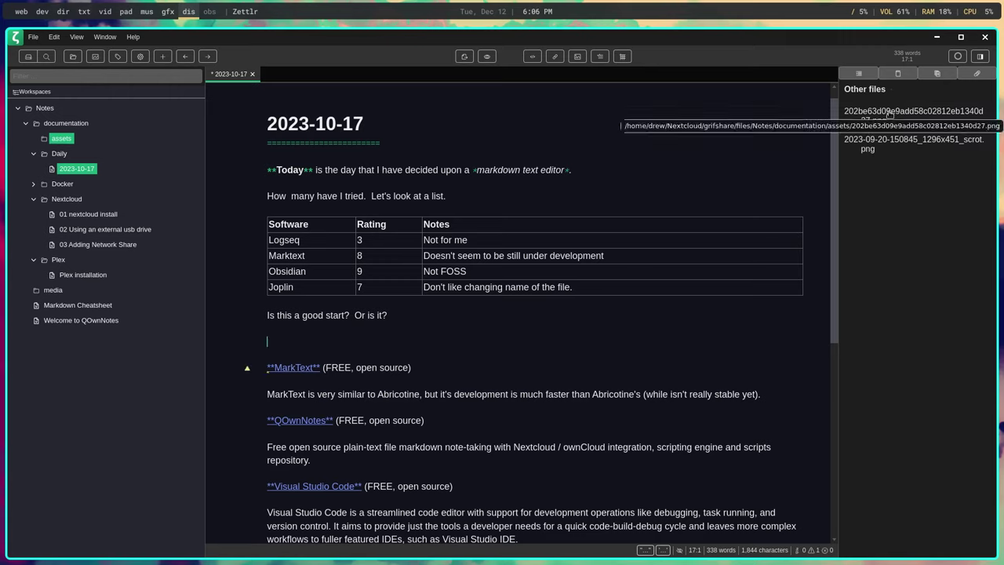
pyautogui.moveTo(889, 115); pyautogui.dragTo(314, 335)
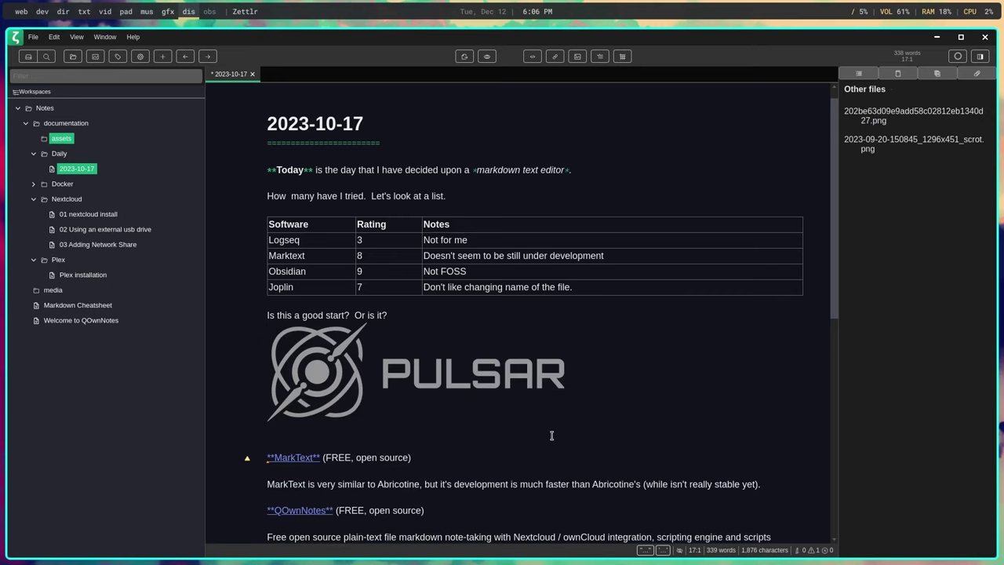
# - Reveal the Markdown source of the inserted image to check its relative path, and return to the rendered view
pyautogui.click(373, 364)
pyautogui.click(350, 328)
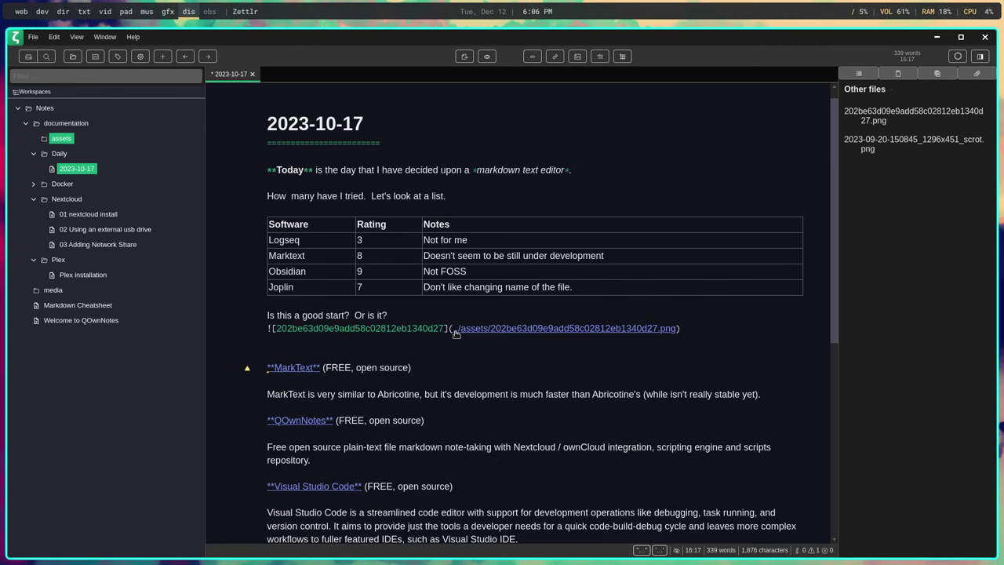
pyautogui.moveTo(454, 334)
pyautogui.click(453, 363)
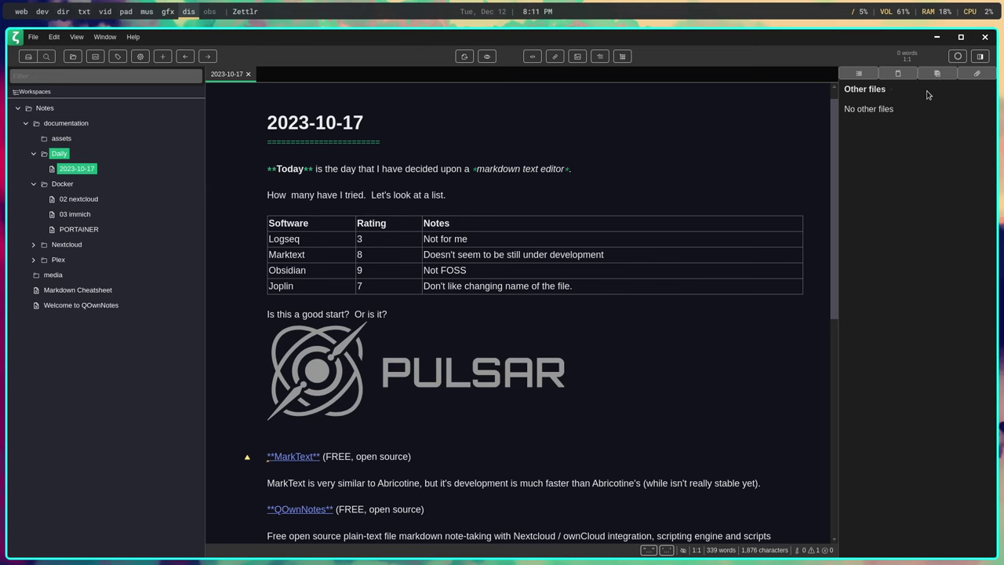
# - Set the pattern for new filenames to %Y-%M-%D.md in the advanced preferences and close the preferences
pyautogui.hotkey('ctrl', ',')
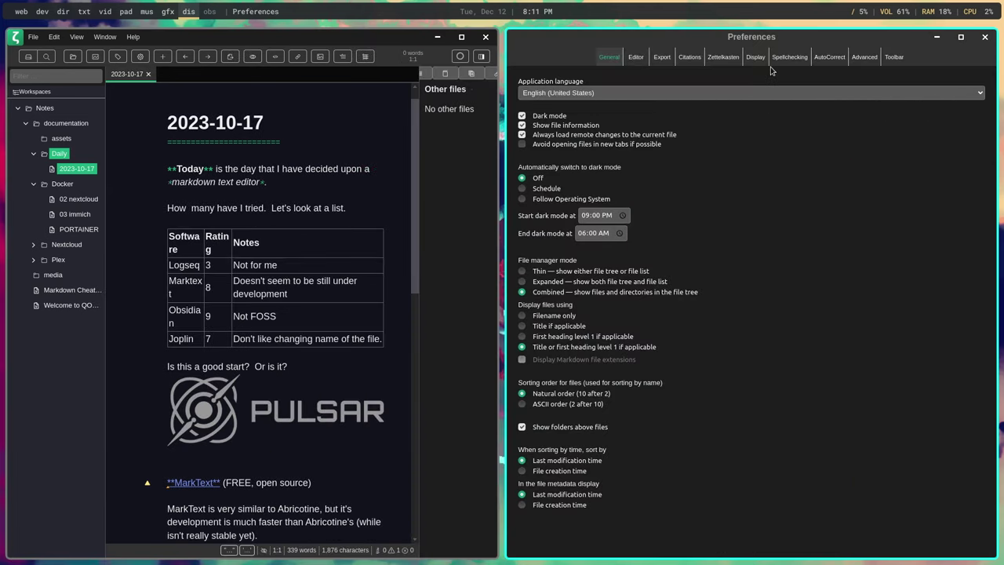
pyautogui.click(864, 56)
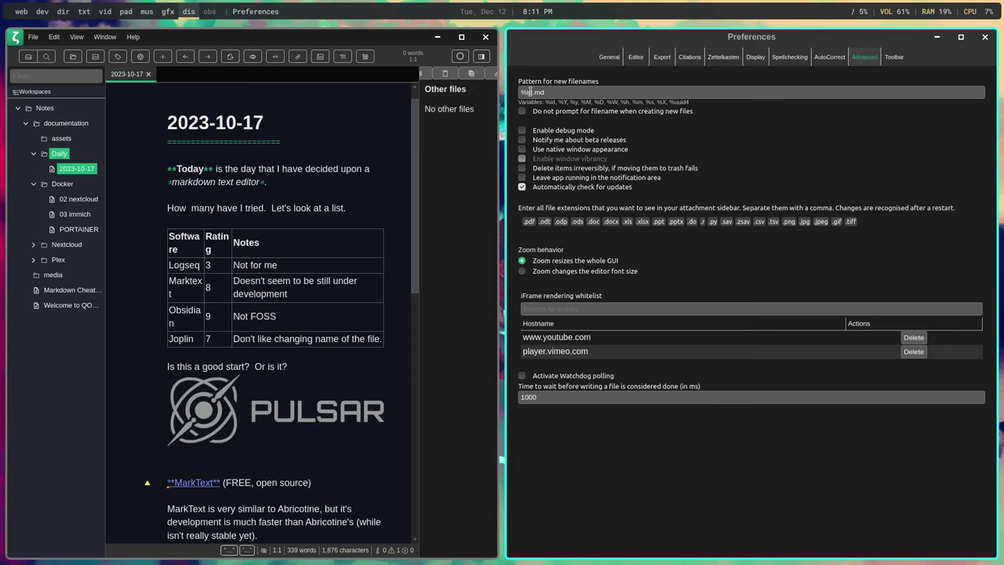
pyautogui.press('BackSpace')
pyautogui.press('BackSpace')
pyautogui.write('Y-%M-%D')
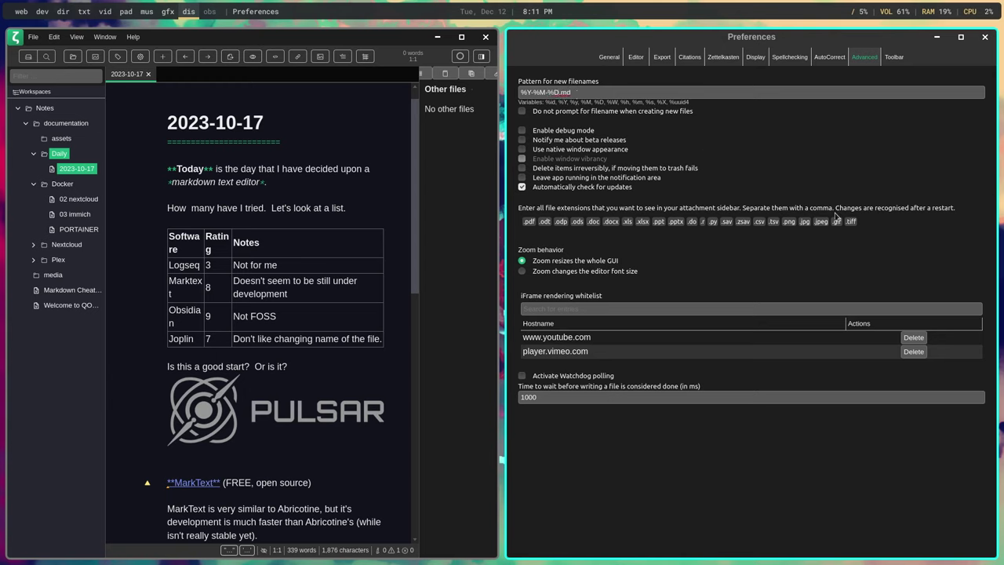
pyautogui.click(984, 37)
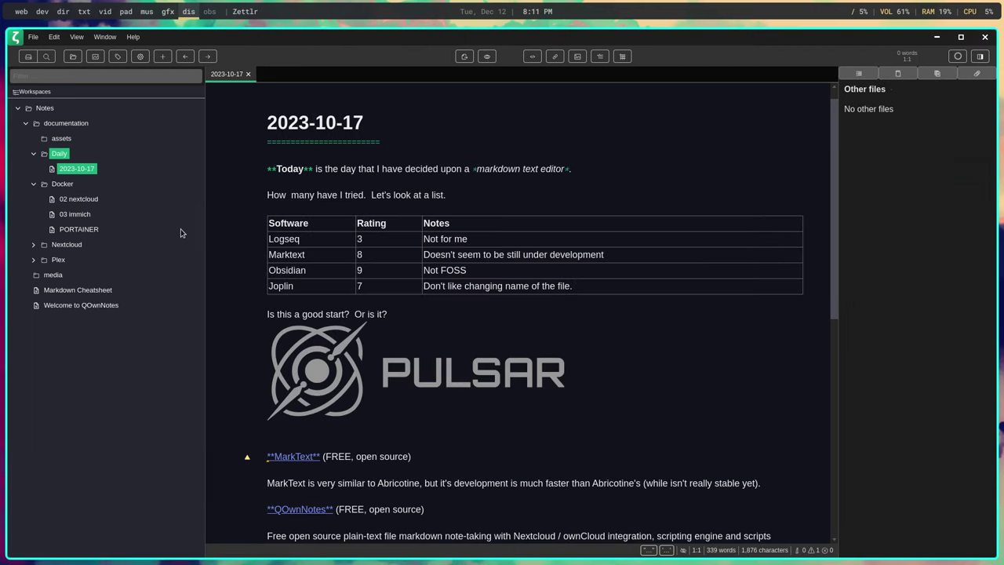
# - Create a new file named 2023-12-12.md in the Daily folder
pyautogui.rightClick(61, 155)
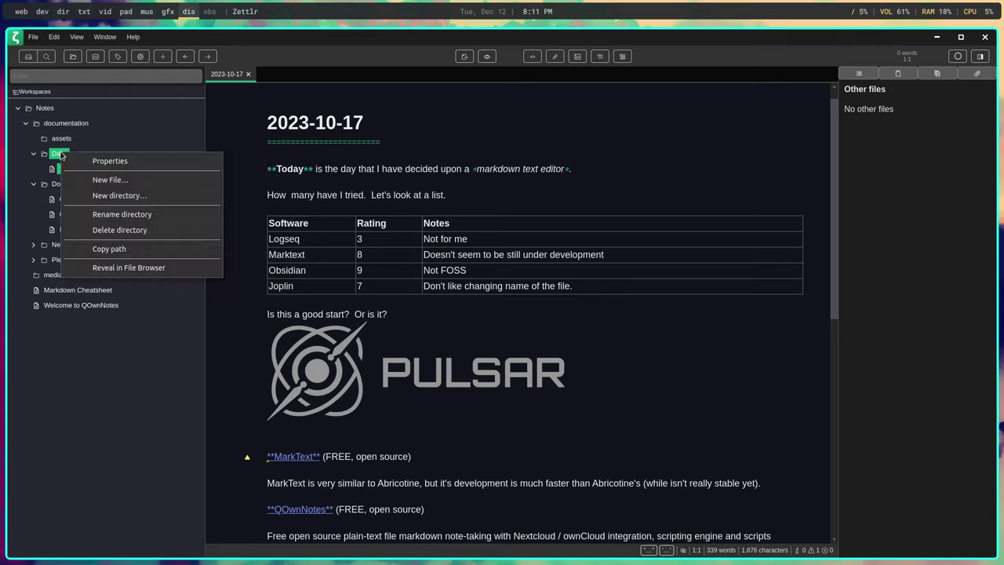
pyautogui.click(111, 179)
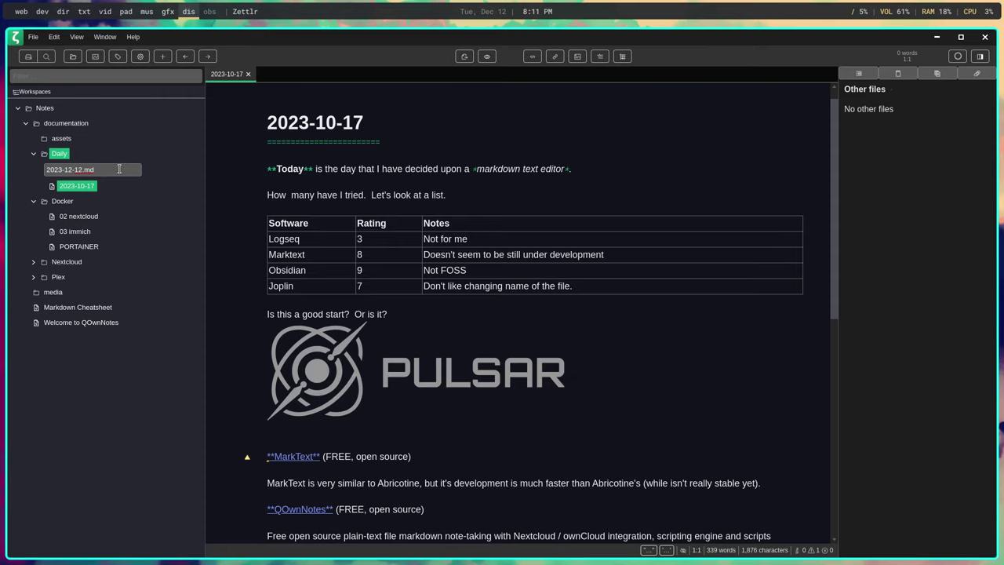
pyautogui.press('Return')
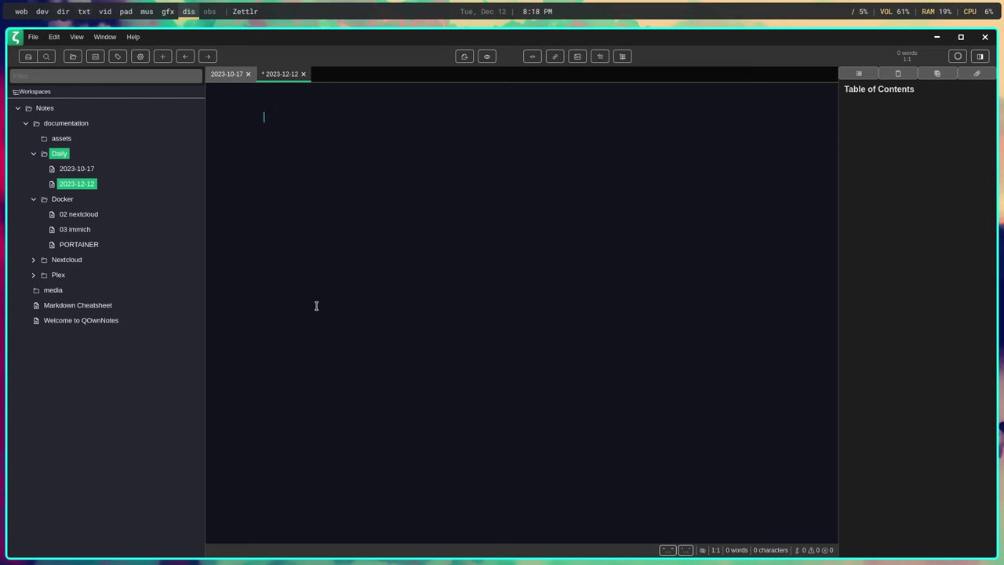
# - Switch to Firefox and copy the share link of the Speed Challenge YouTube video
pyautogui.click(17, 13)
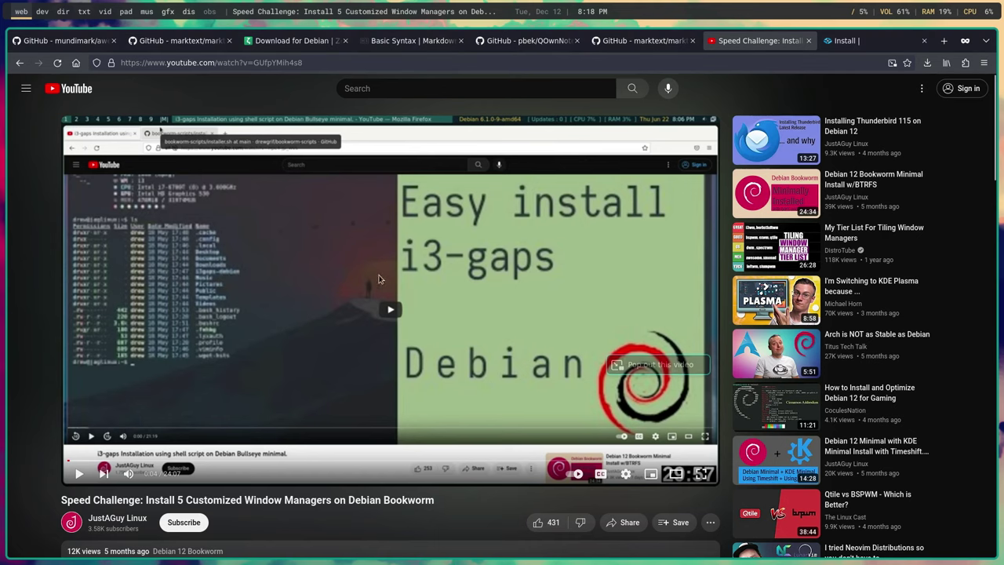
pyautogui.scroll(-2, 488, 377)
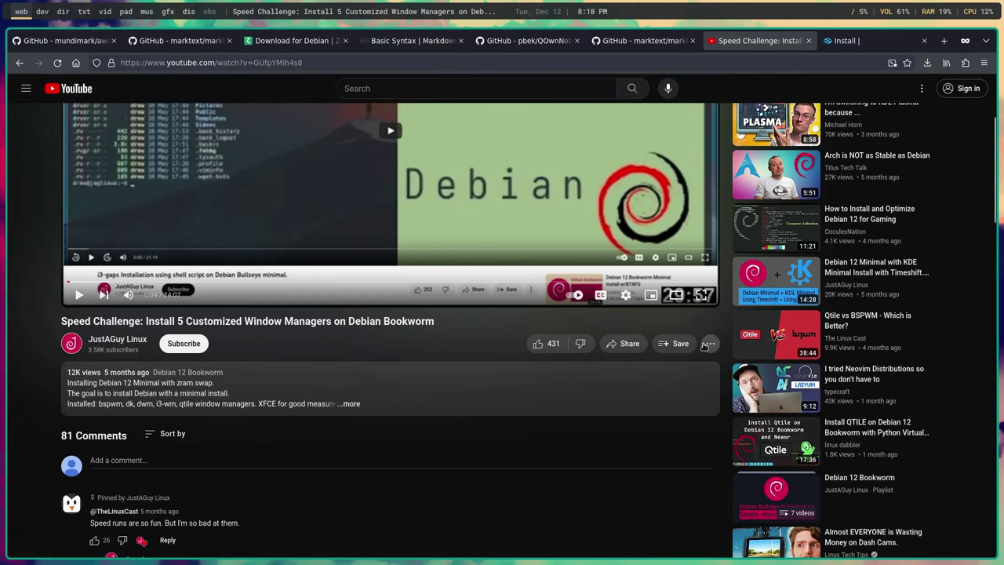
pyautogui.click(628, 346)
pyautogui.click(605, 336)
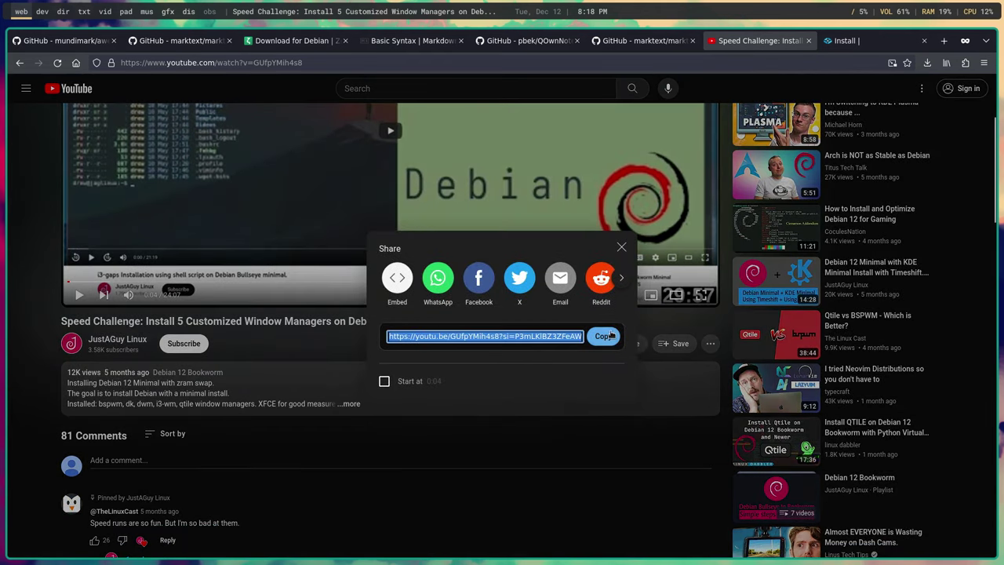
# - Paste the video link into Zettlr's 2023-12-12 note, add a blank line below it, and preview the link
pyautogui.click(187, 11)
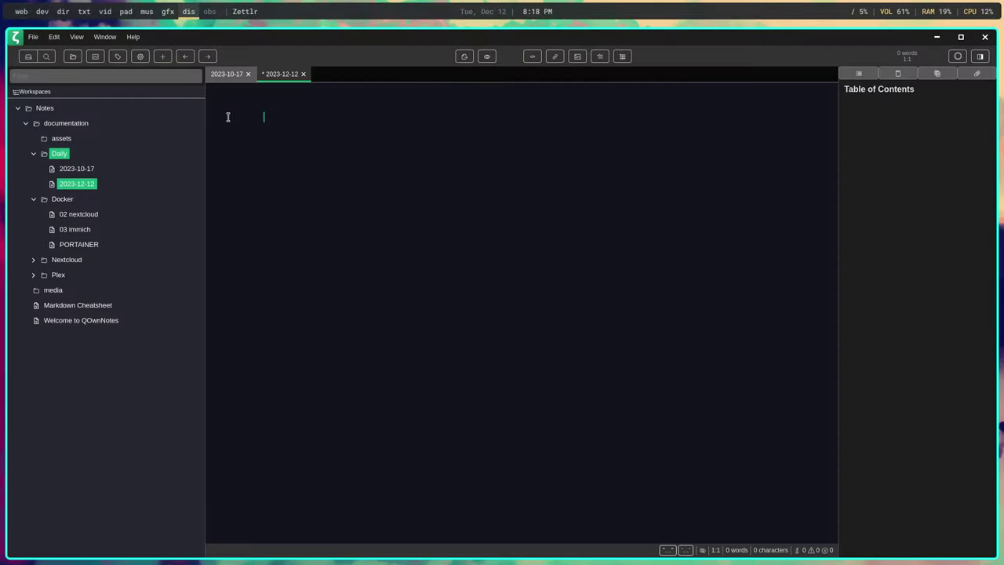
pyautogui.rightClick(281, 122)
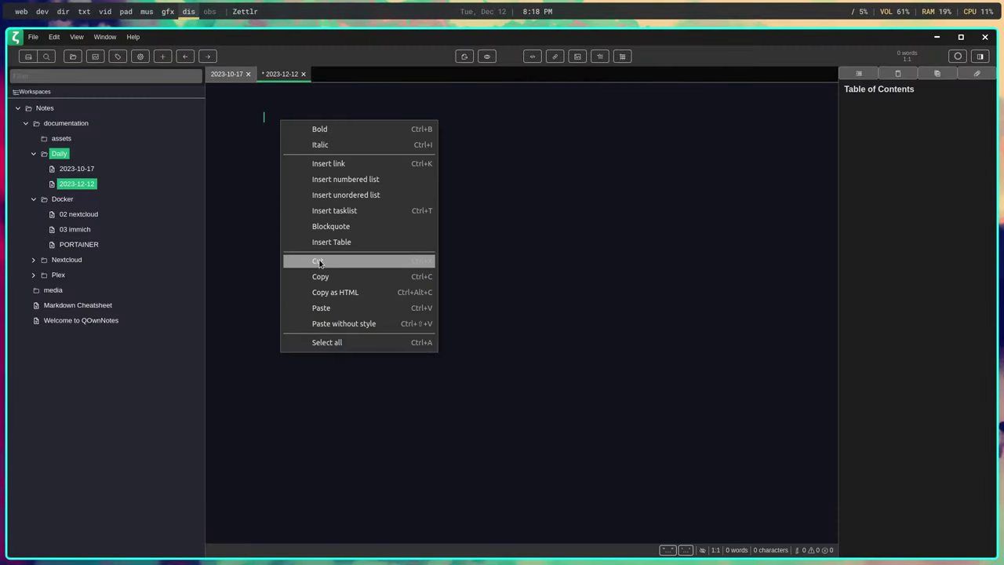
pyautogui.click(323, 308)
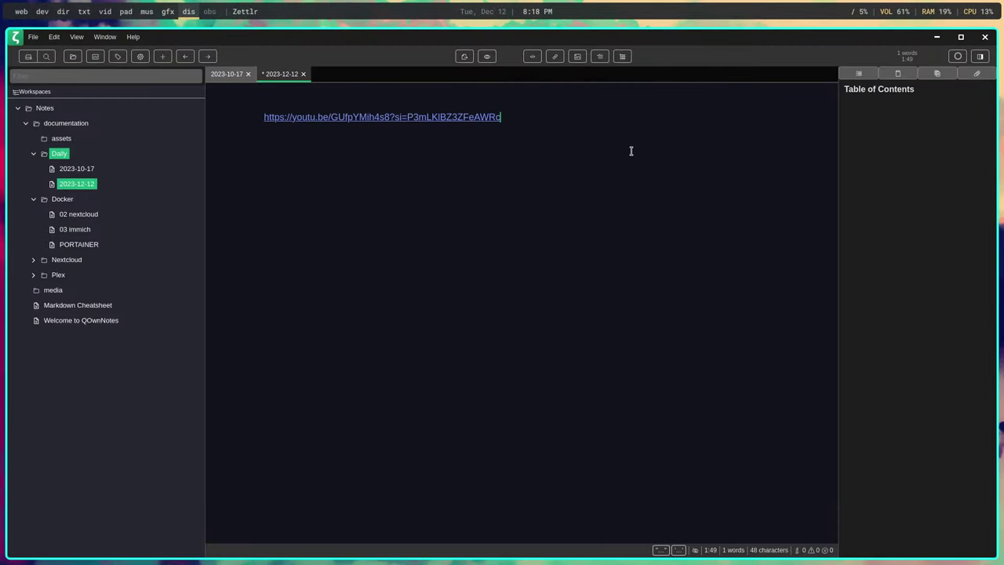
pyautogui.press('Return')
pyautogui.moveTo(392, 116)
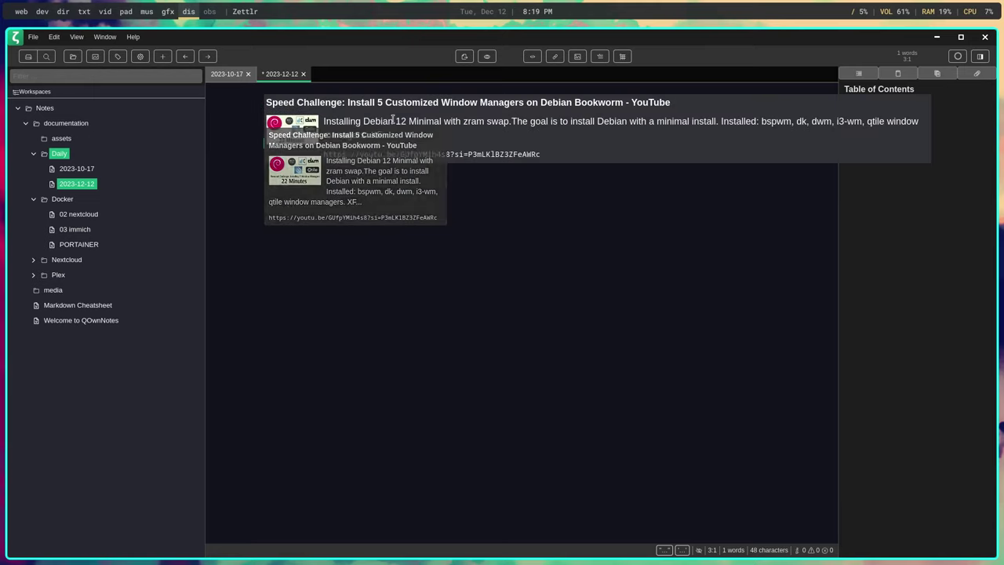
# - Return to Firefox and copy the Speed Challenge video's iframe embed code from its share options
pyautogui.click(21, 12)
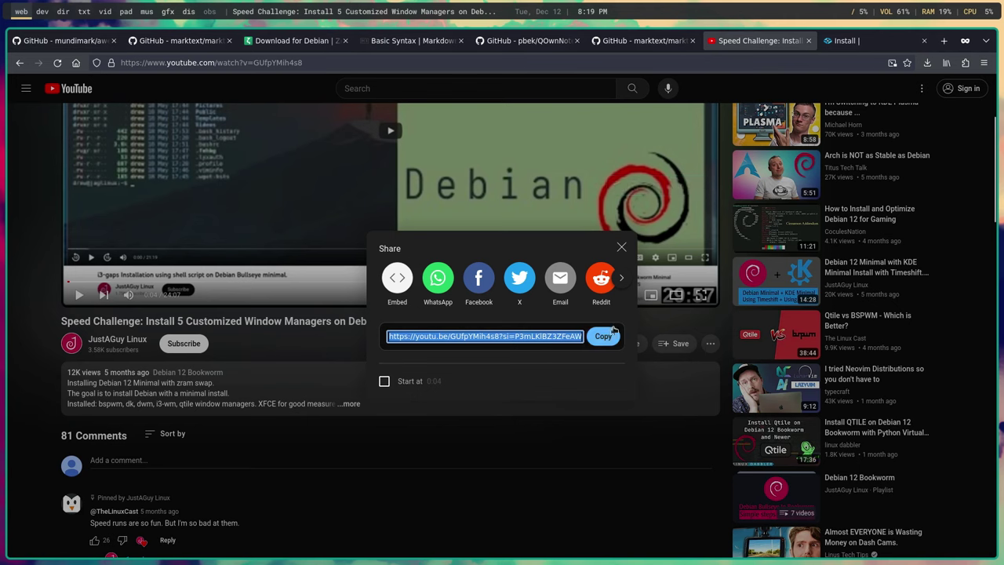
pyautogui.click(621, 247)
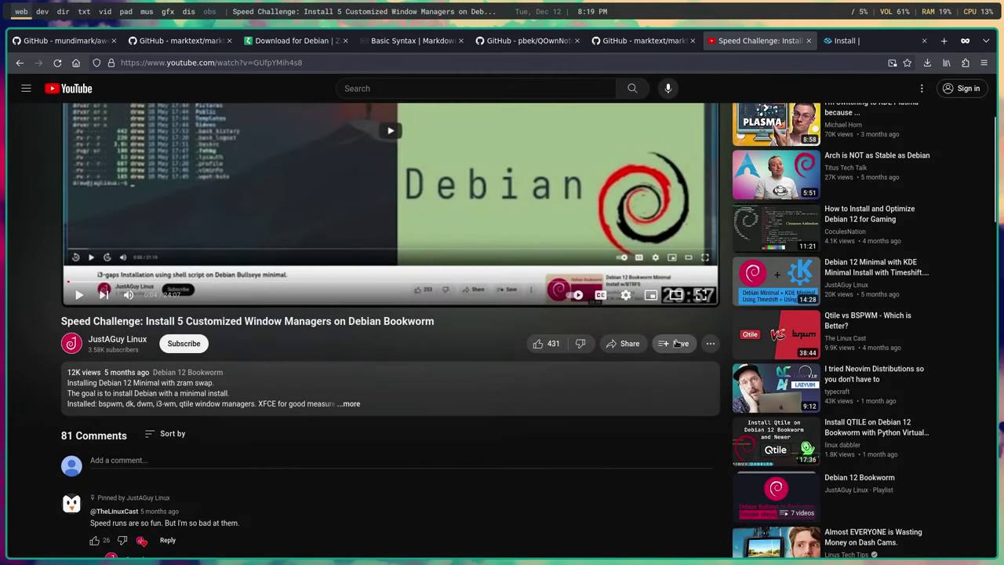
pyautogui.click(621, 345)
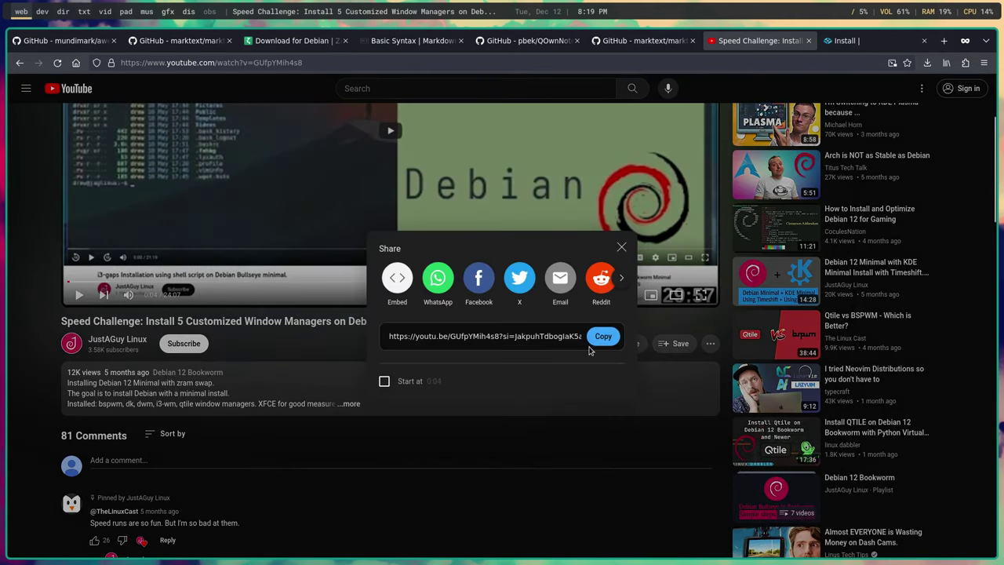
pyautogui.click(398, 277)
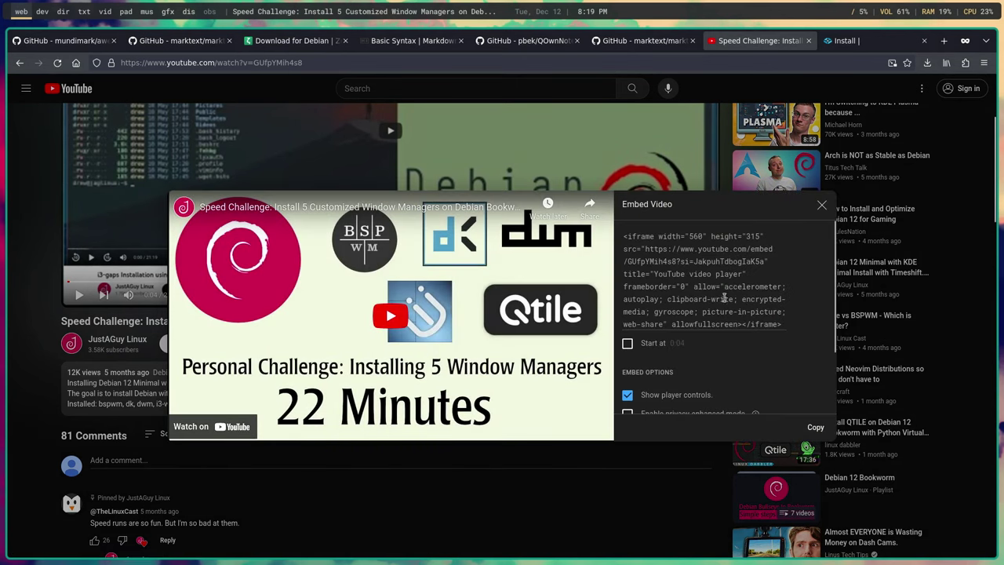
pyautogui.click(685, 271)
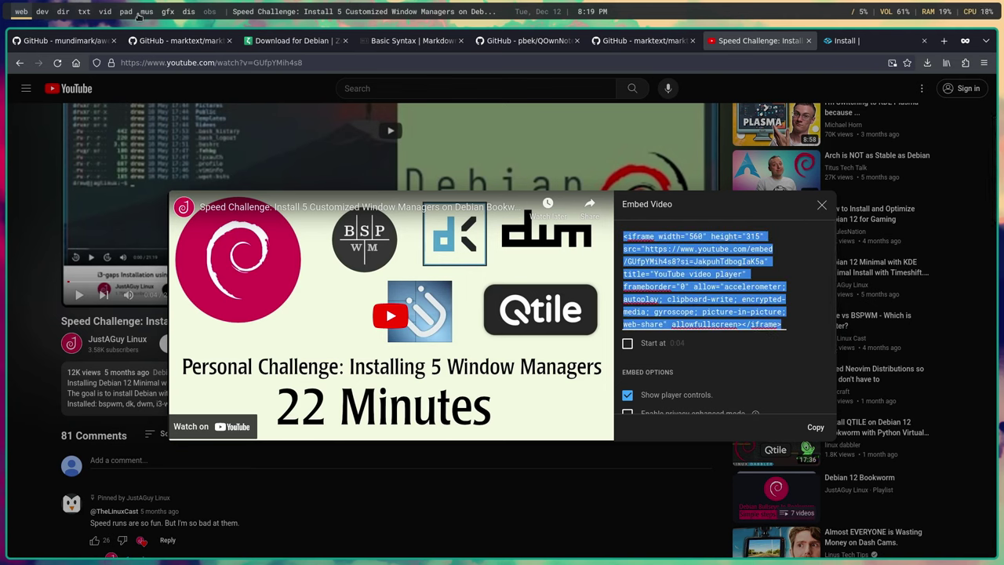
# - Paste the iframe embed code into Zettlr's 2023-12-12 note below the video link
pyautogui.click(187, 13)
pyautogui.rightClick(286, 152)
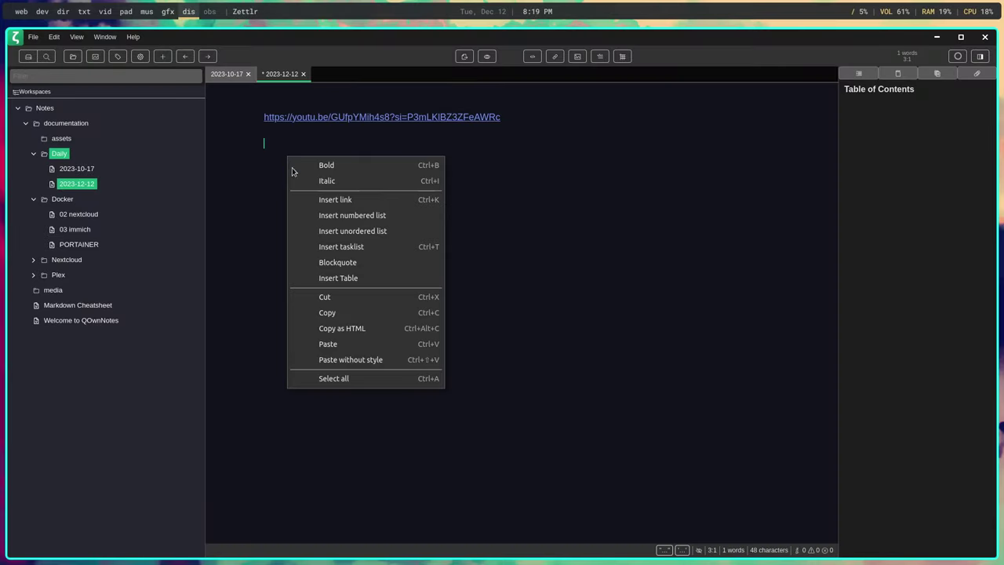
pyautogui.click(338, 340)
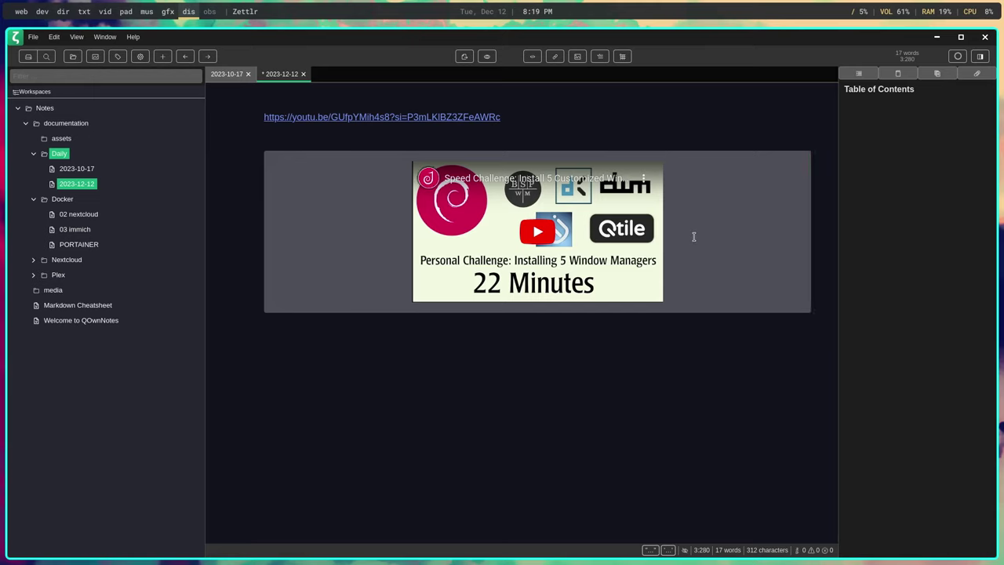
# - Play and pause the embedded video in the note, and place the cursor on an empty line below it
pyautogui.click(538, 233)
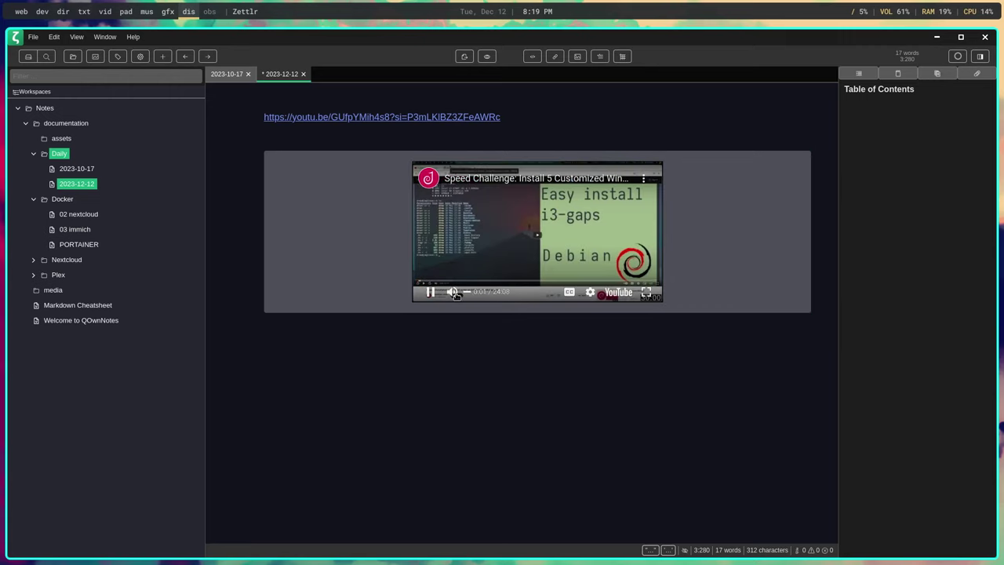
pyautogui.press('space')
pyautogui.press('Down')
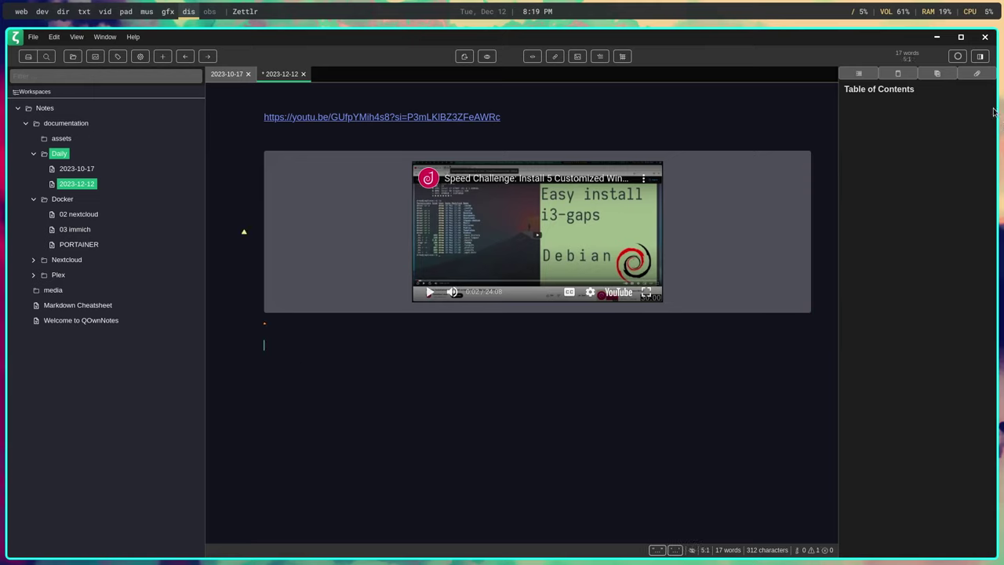
# - Switch to Firefox and copy the selected text and images from the TrueNAS CORE Install documentation page
pyautogui.click(21, 11)
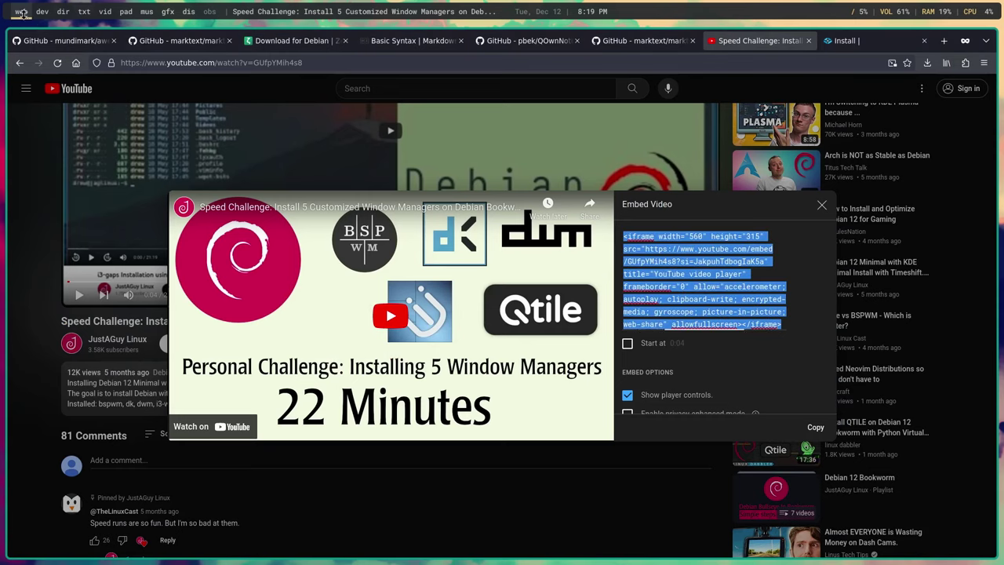
pyautogui.click(838, 44)
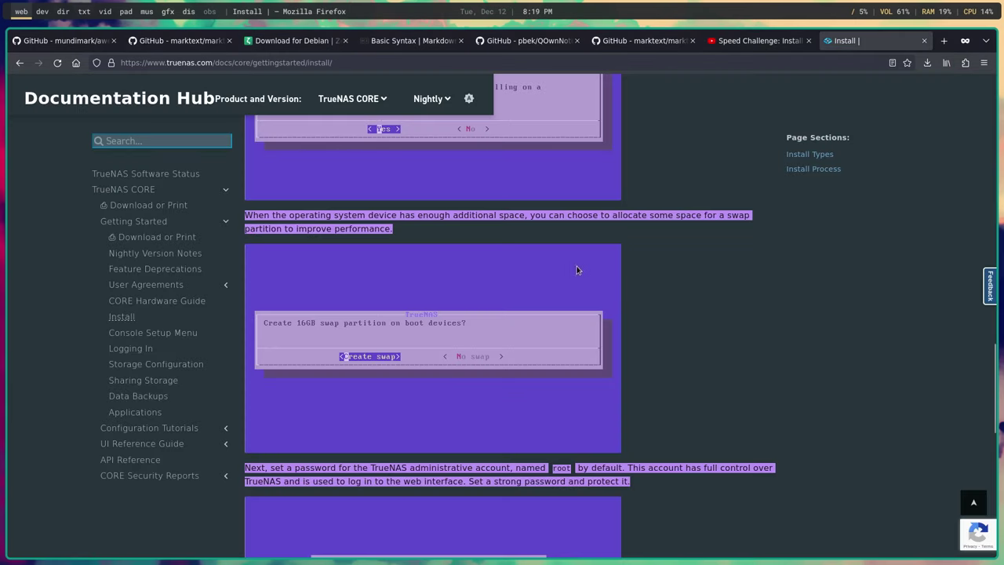
pyautogui.rightClick(522, 173)
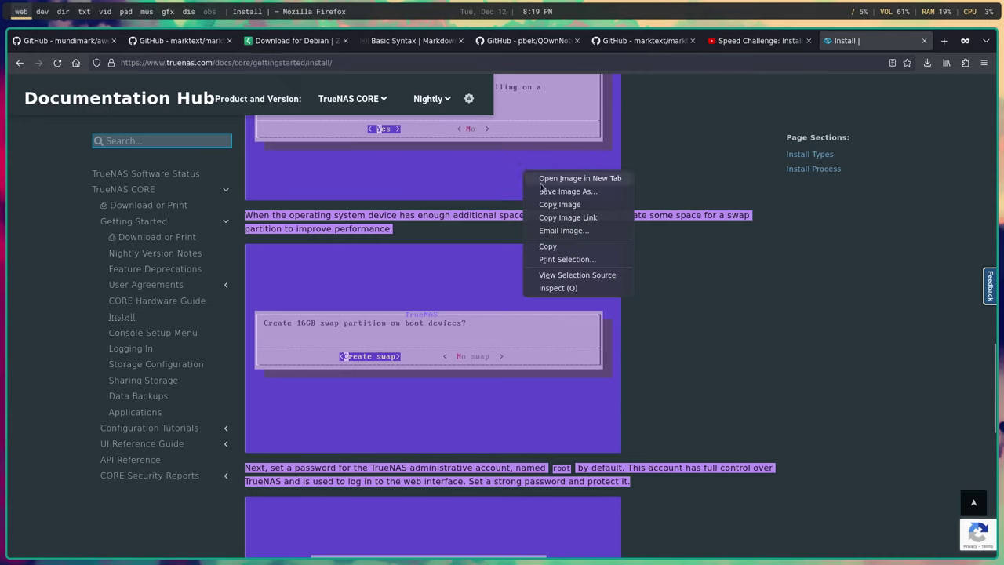
pyautogui.click(553, 248)
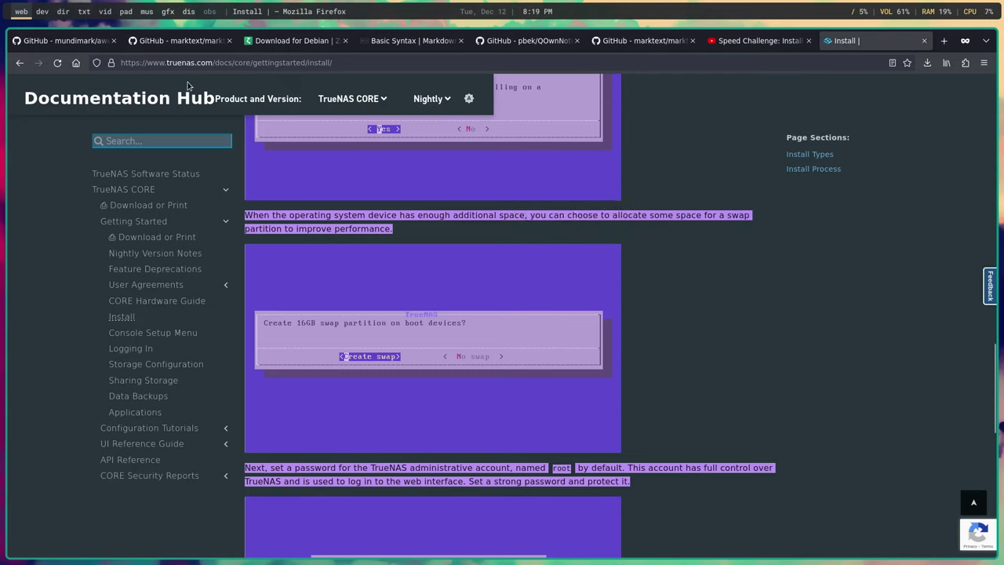
# - Return to Zettlr and paste the copied TrueNAS page content into the 2023-12-12 note below the embedded video
pyautogui.click(179, 16)
pyautogui.rightClick(271, 338)
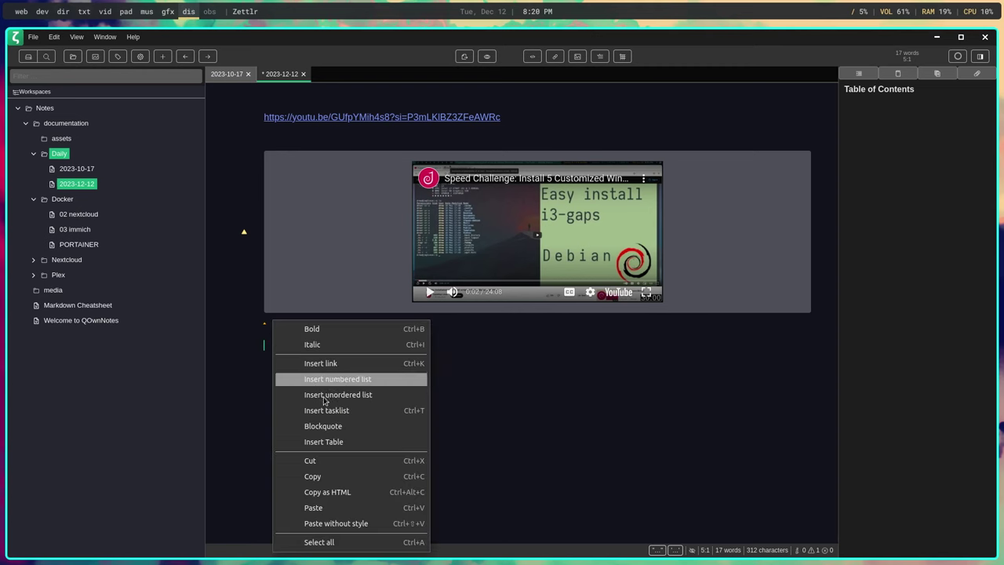
pyautogui.click(326, 505)
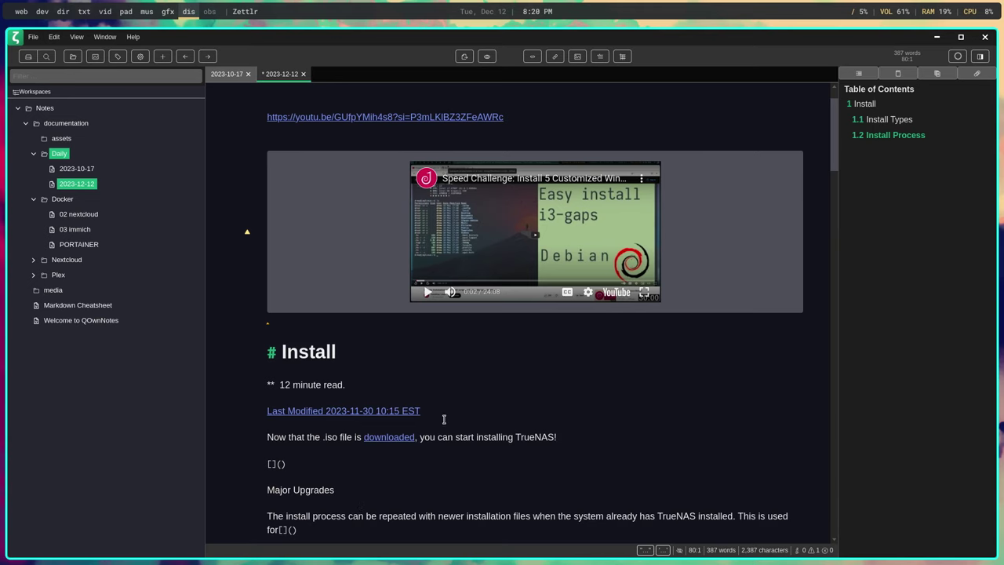
# - Review the pasted TrueNAS content's headings, links and images in the note and compare its headings with the table of contents
pyautogui.scroll(-2, 441, 416)
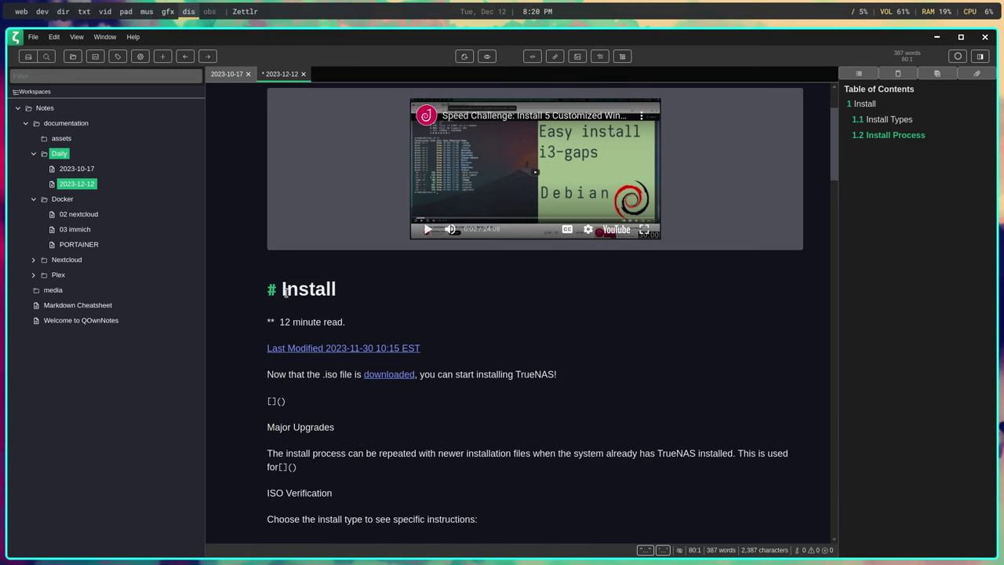
pyautogui.scroll(-4, 284, 291)
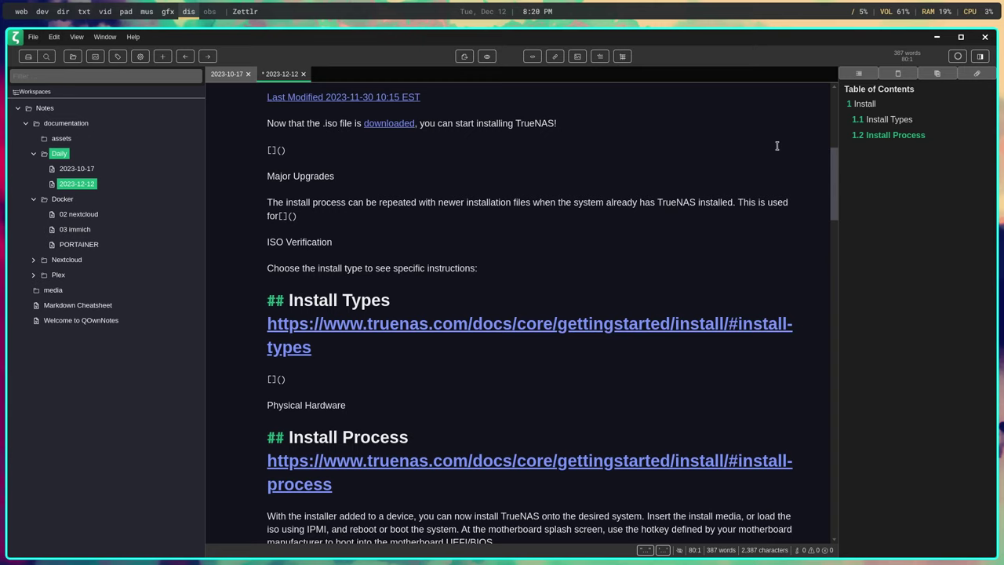
pyautogui.scroll(3, 320, 345)
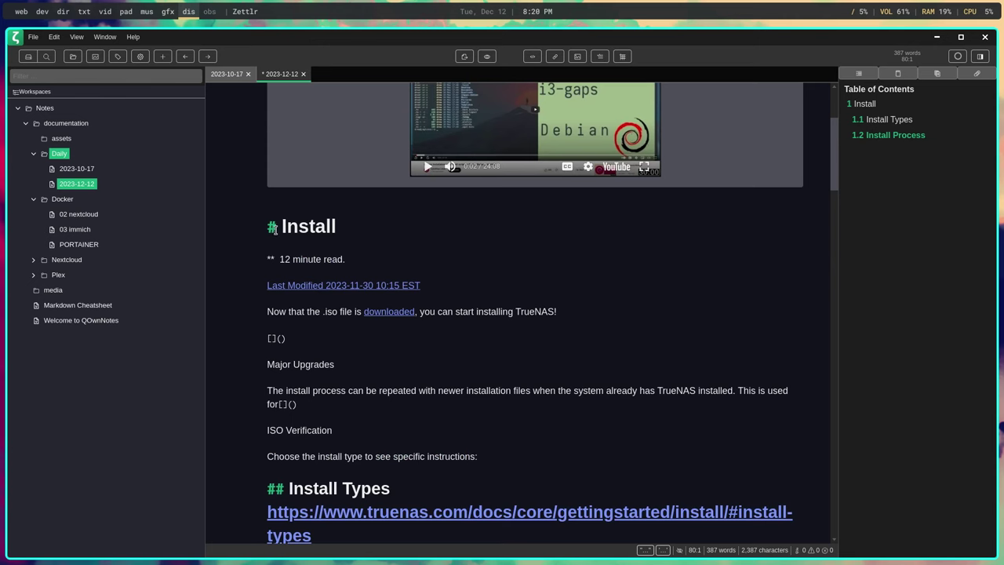
pyautogui.click(276, 227)
pyautogui.scroll(-4, 291, 227)
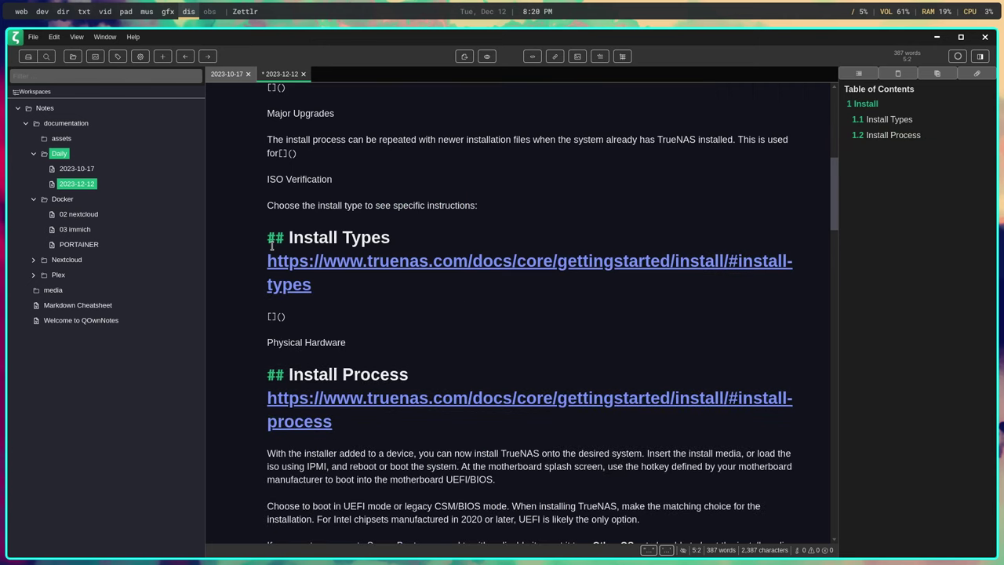
pyautogui.scroll(-3, 291, 188)
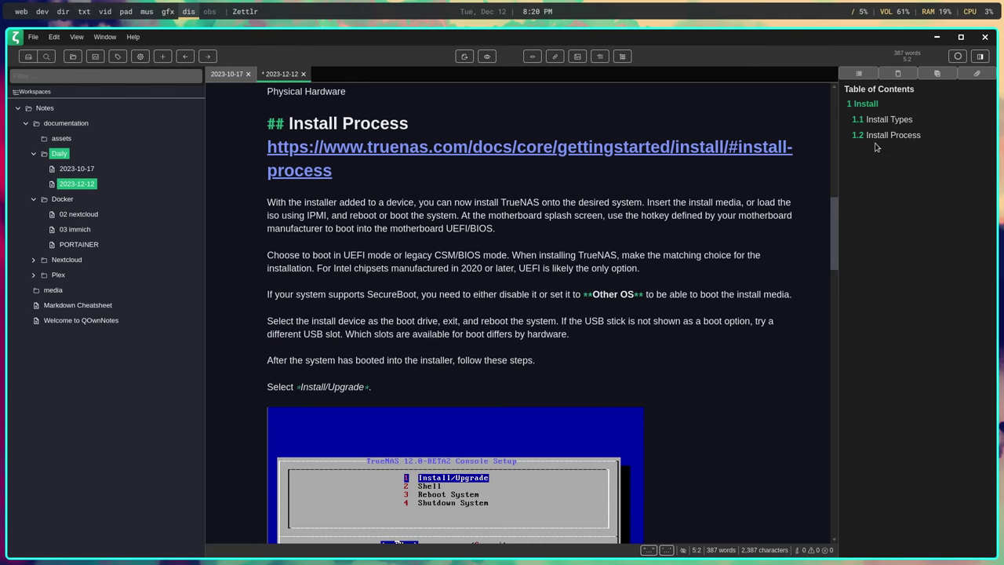
pyautogui.scroll(6, 405, 212)
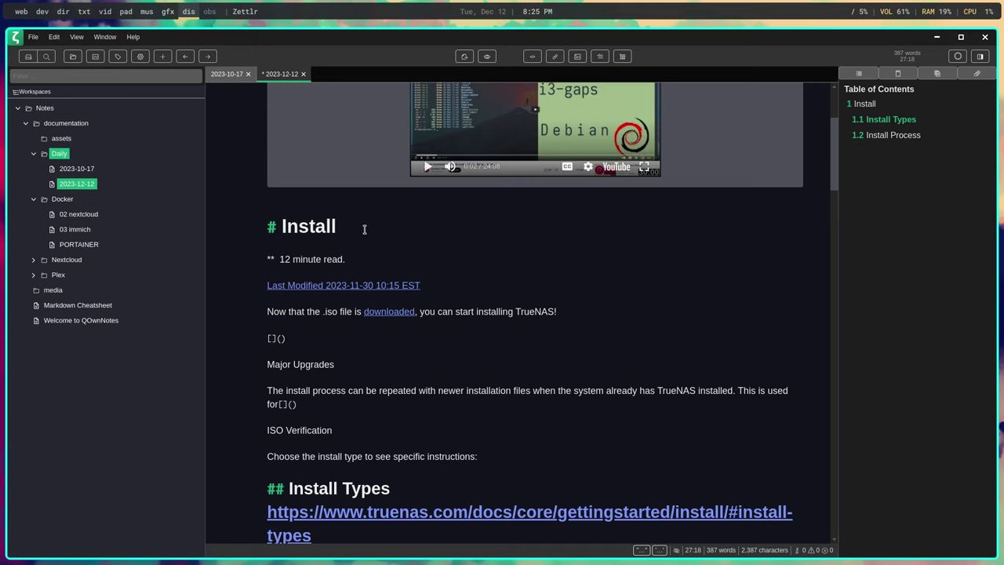
# - Switch to Lite XL, check its plugins folder in Thunar, and return to Lite XL
pyautogui.click(127, 12)
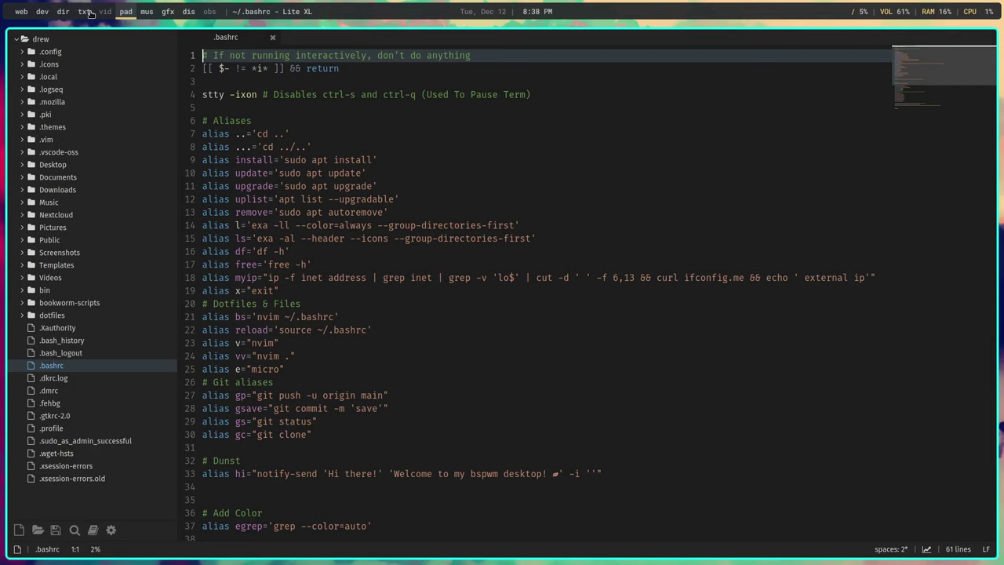
pyautogui.click(64, 12)
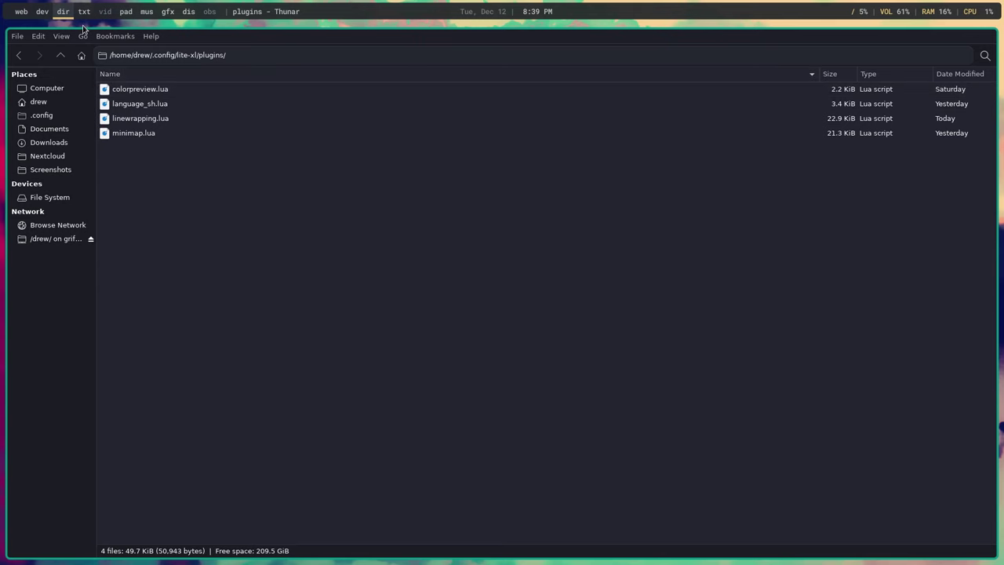
pyautogui.click(126, 11)
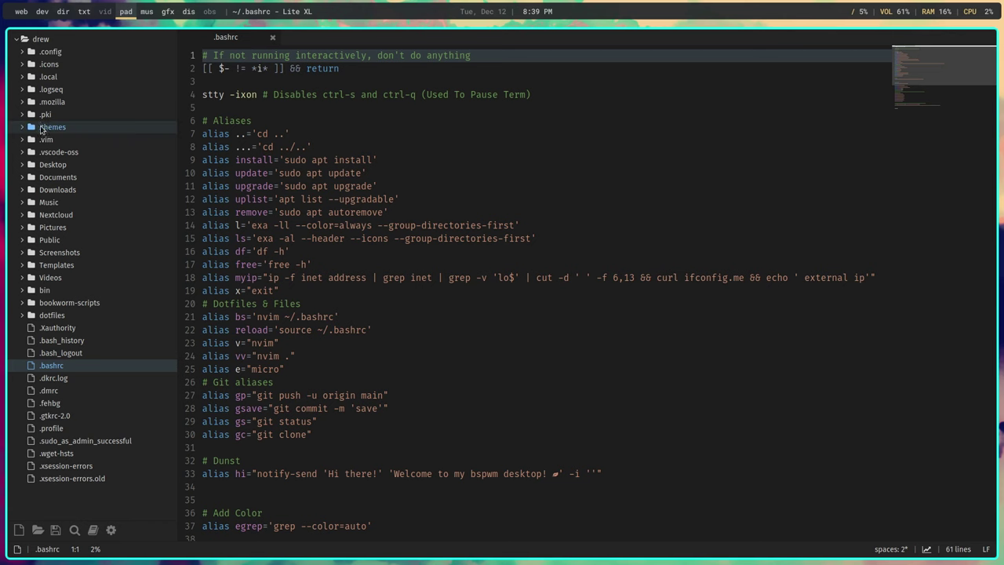
# - Open the bspwmrc file from the .config/bspwm folder, and close both it and the .bashrc file
pyautogui.click(47, 51)
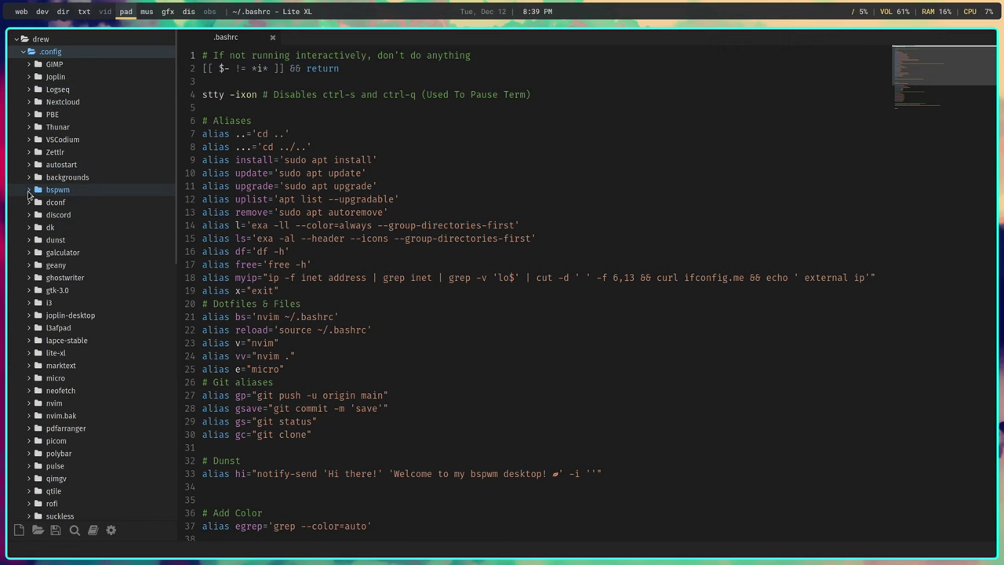
pyautogui.click(57, 188)
pyautogui.click(67, 202)
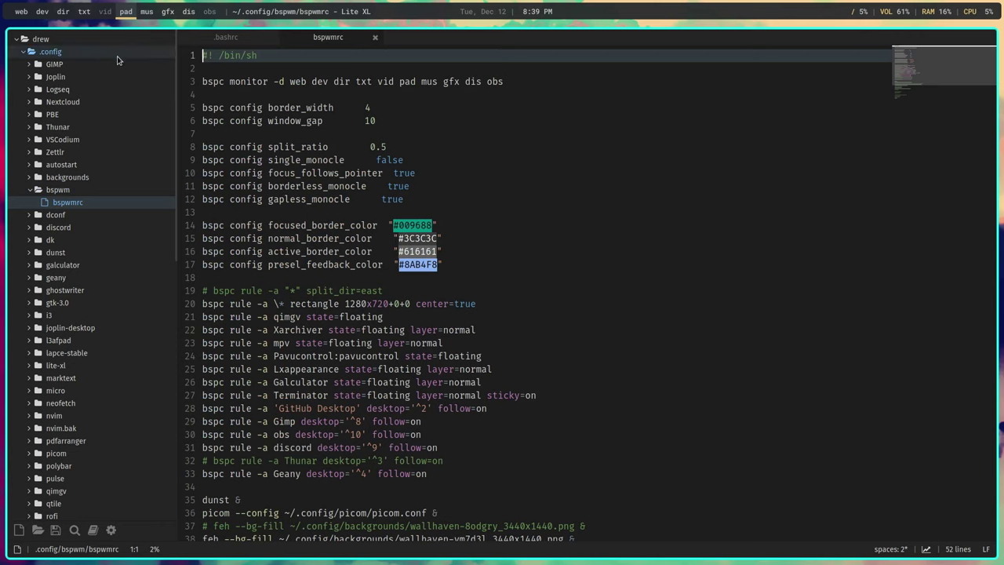
pyautogui.click(375, 37)
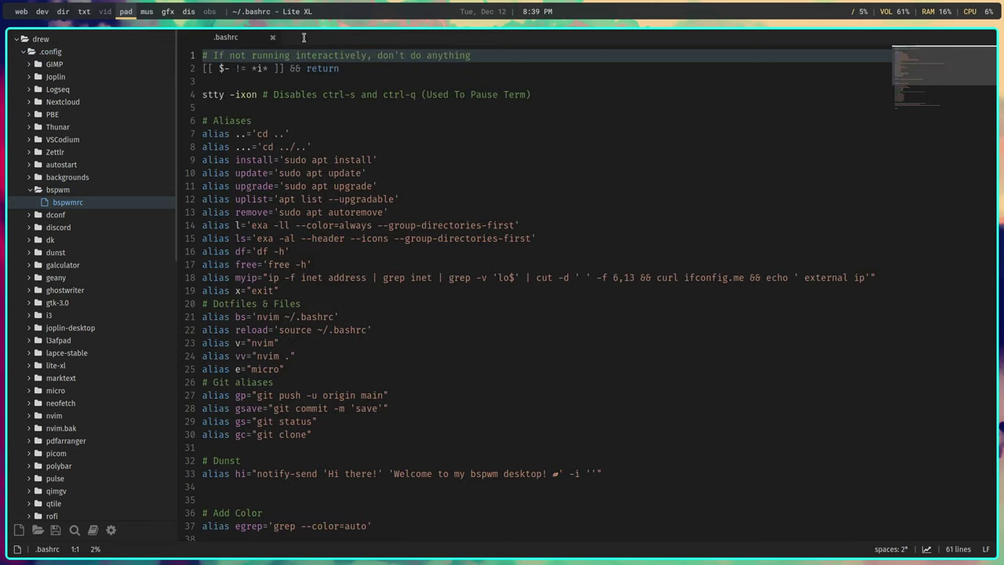
pyautogui.click(274, 37)
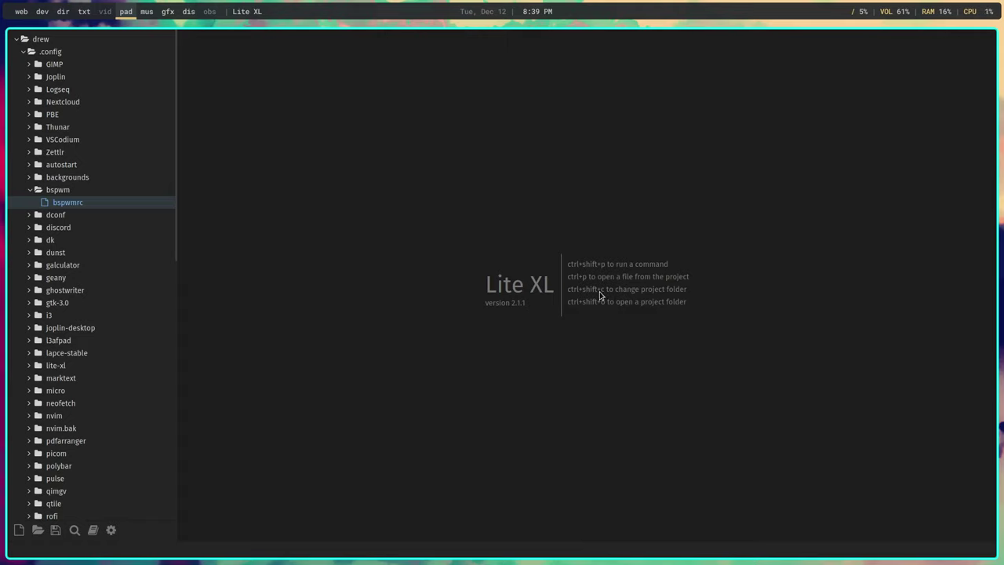
# - Change the Lite XL project folder to ~/Nextcloud/grifshare/files/Notes and expand its documentation and Daily folders
pyautogui.hotkey('ctrl', 'shift', 'c')
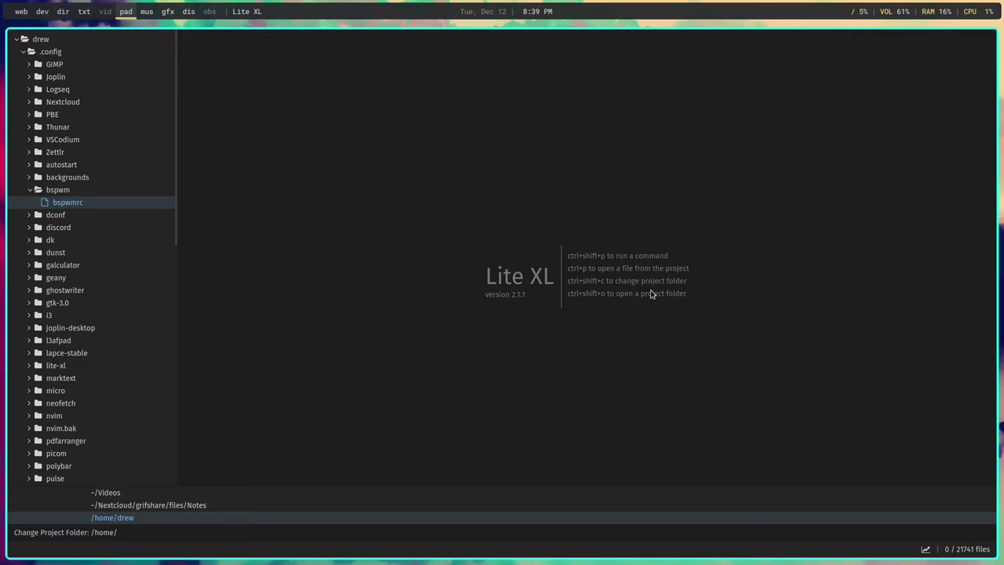
pyautogui.press('Up')
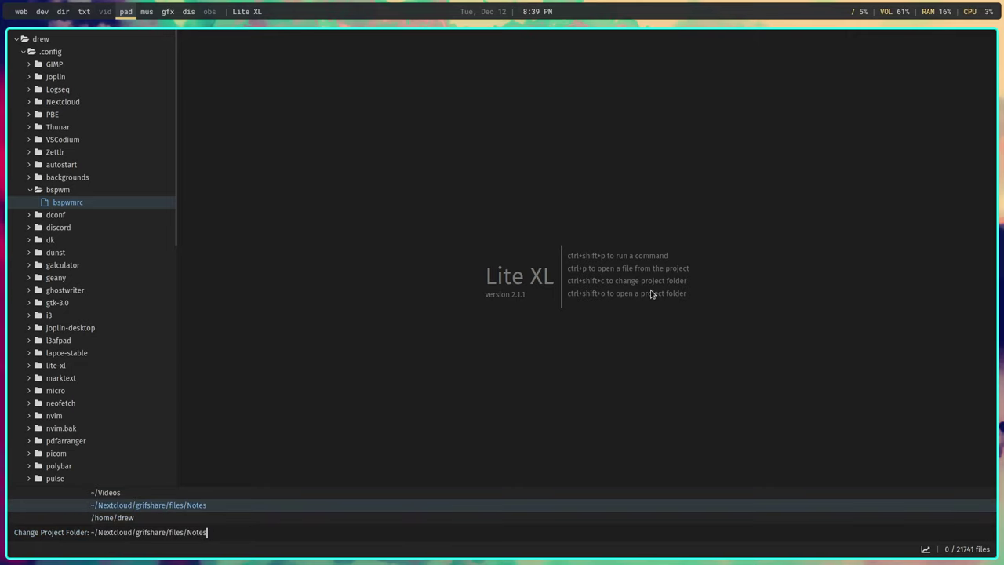
pyautogui.press('Return')
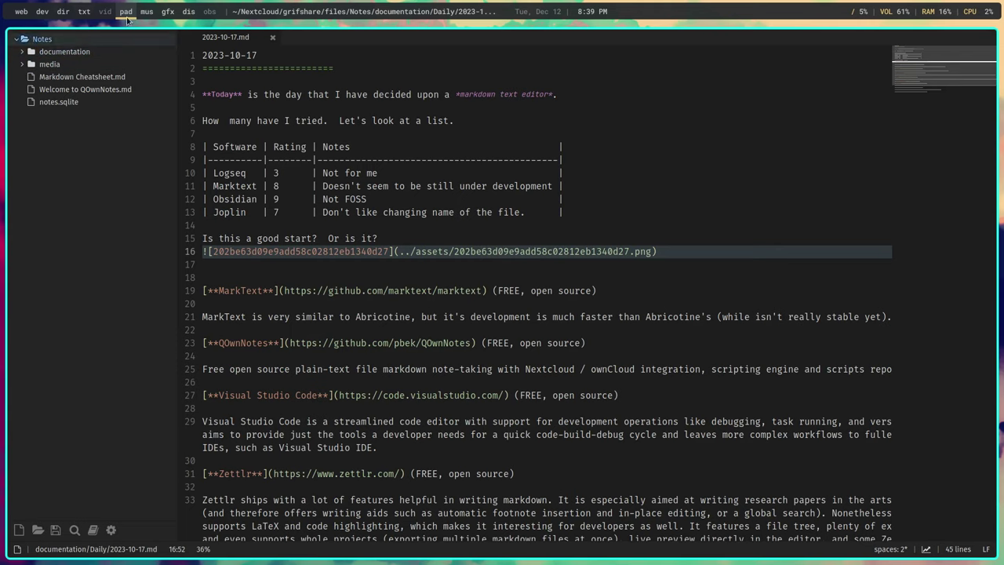
pyautogui.click(22, 51)
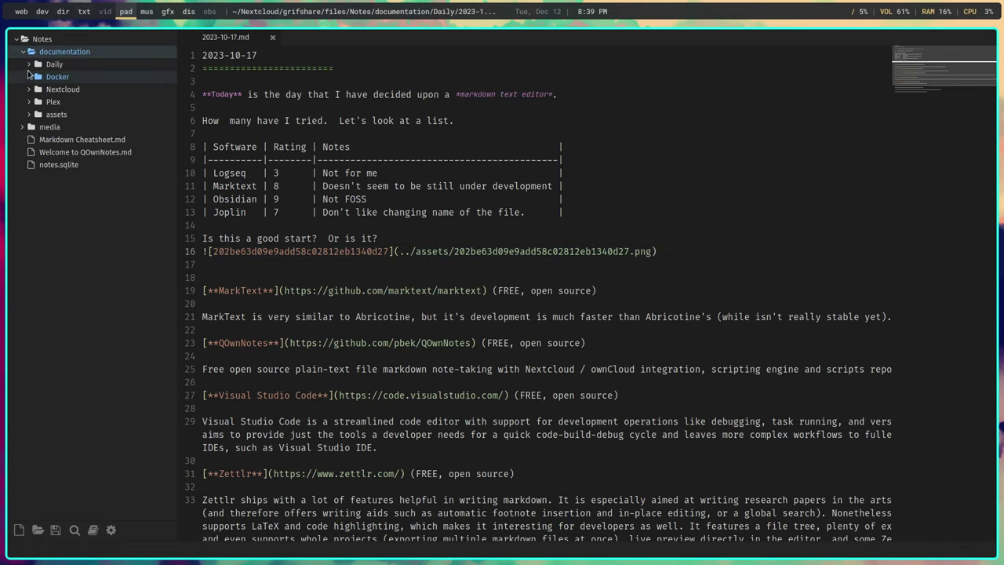
pyautogui.click(29, 64)
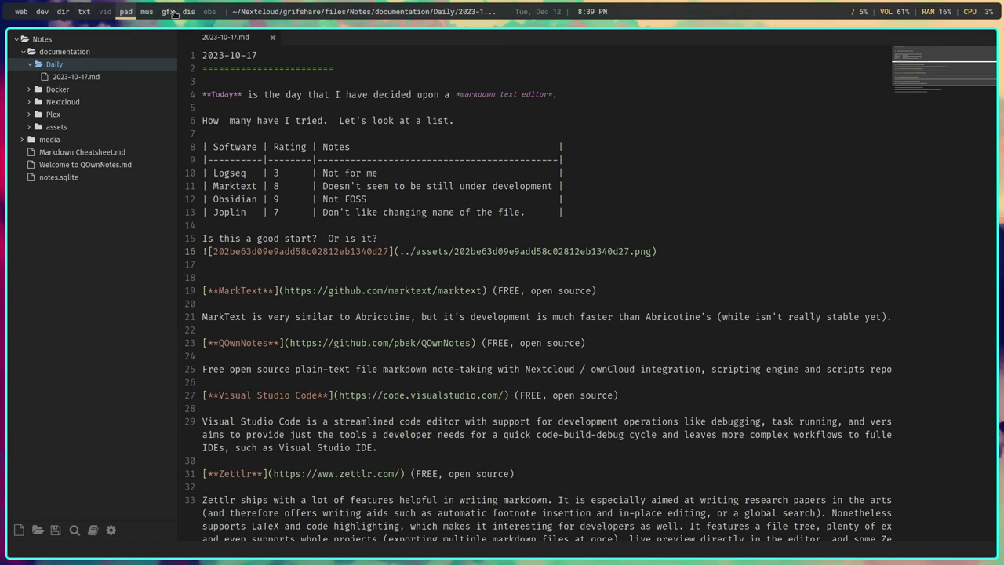
# - Switch to Zettlr and close its window
pyautogui.click(188, 12)
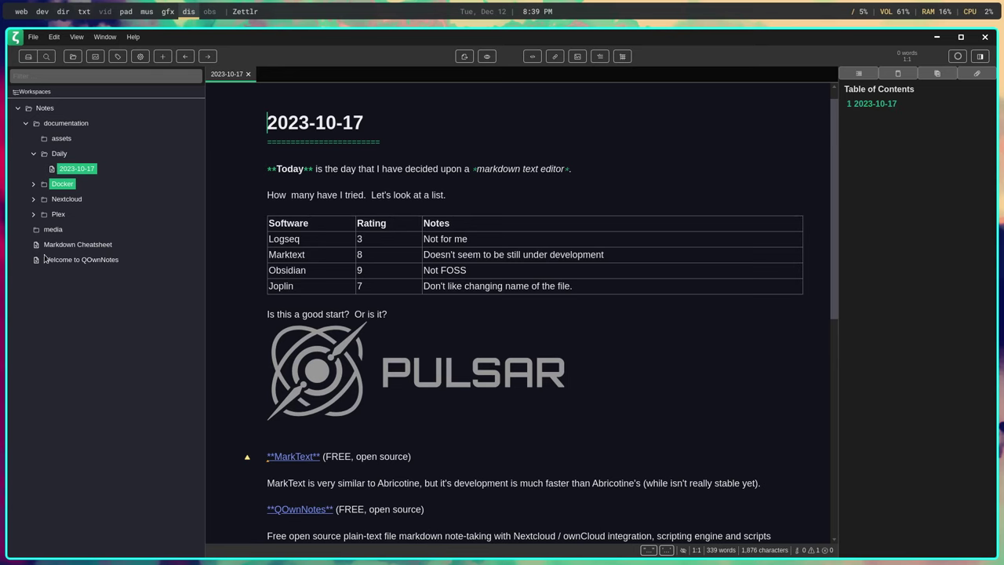
pyautogui.click(985, 38)
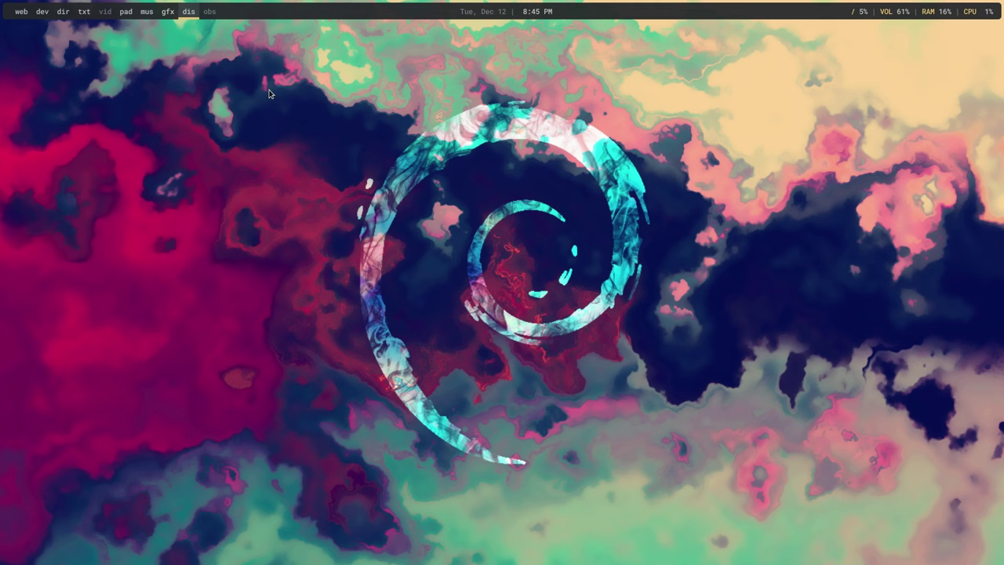
# - From Lite XL, open 2023-10-17.md in the system's default application to view the rendered note, and close that Zettlr window
pyautogui.click(126, 11)
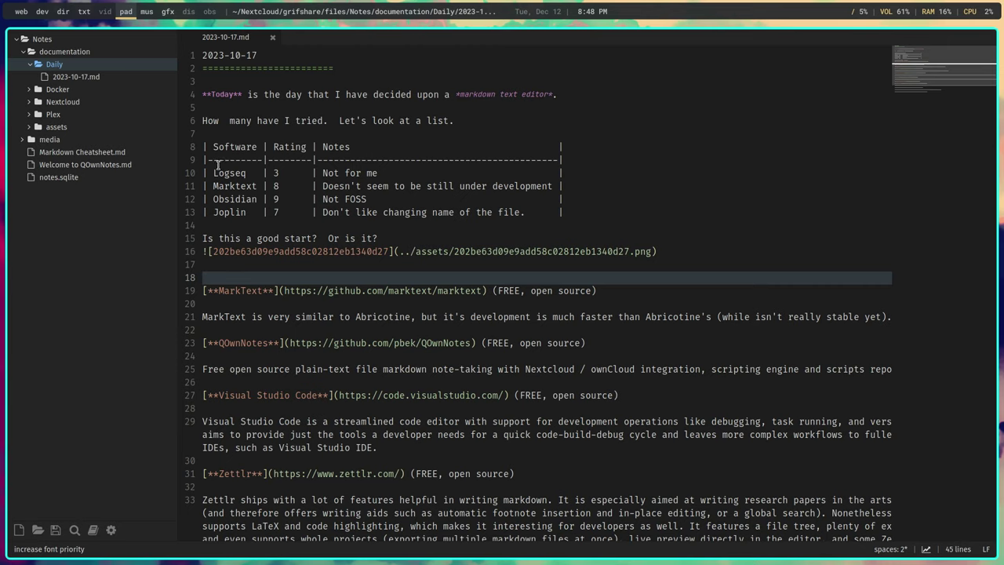
pyautogui.rightClick(92, 82)
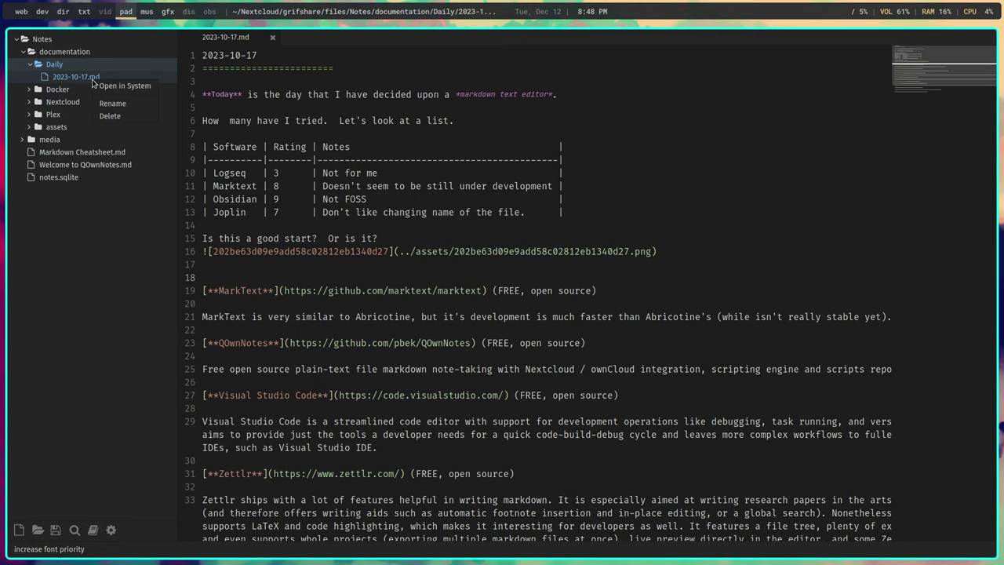
pyautogui.click(135, 87)
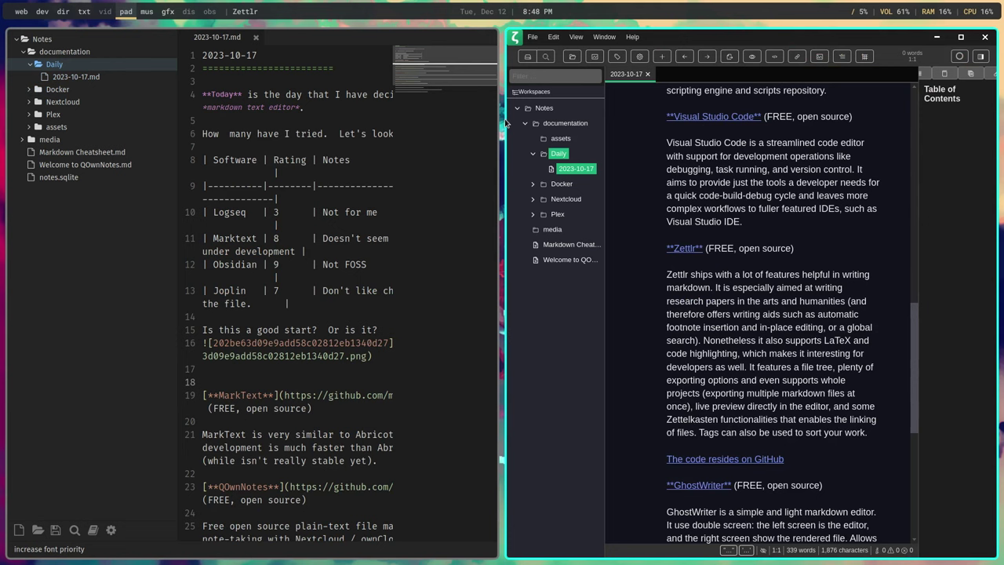
pyautogui.scroll(5, 729, 235)
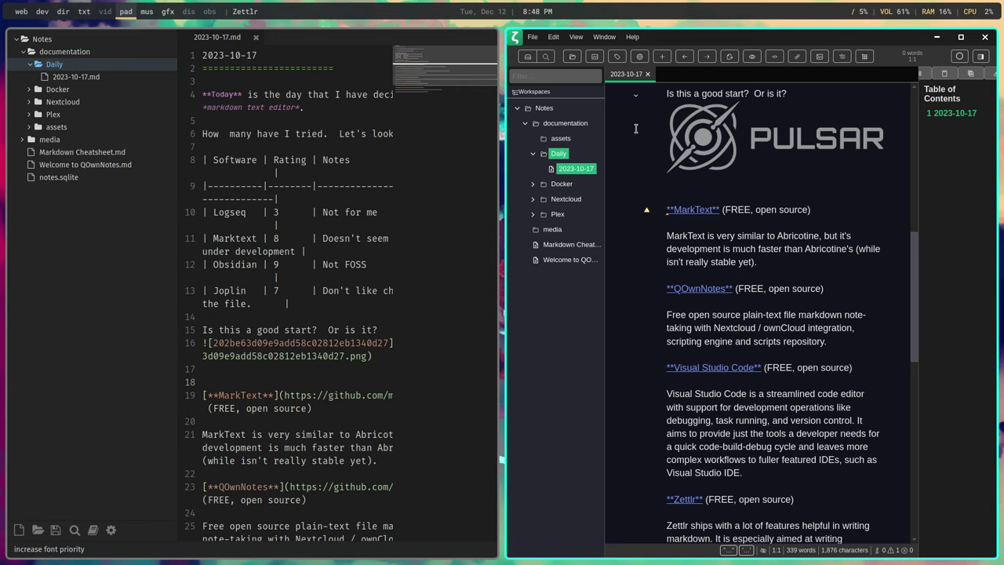
pyautogui.click(985, 37)
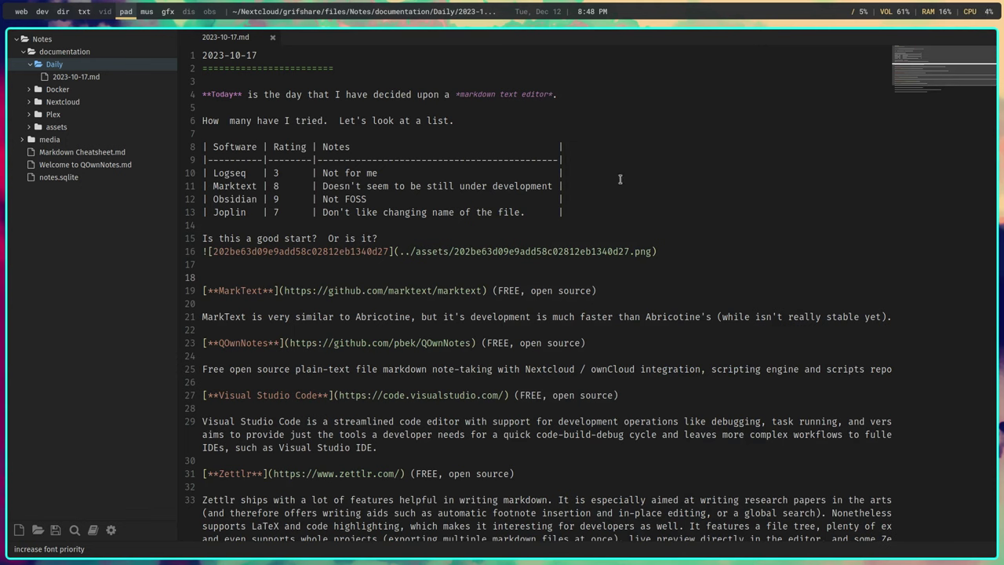
# - Look through the markdown source of 2023-10-17.md in Lite XL and place the cursor on the blank line above the MarkText link
pyautogui.scroll(-2, 304, 271)
pyautogui.scroll(-5, 304, 271)
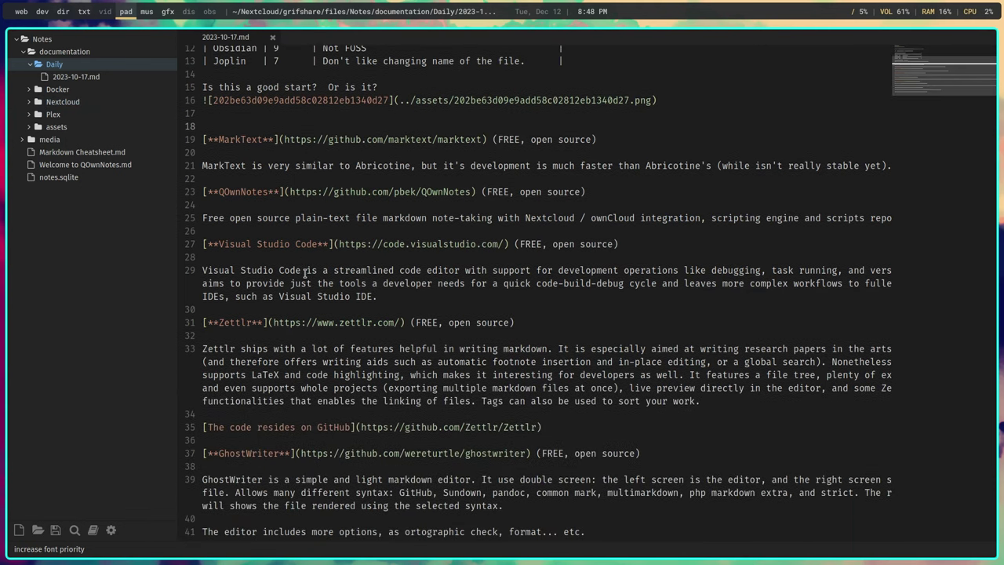
pyautogui.scroll(6, 304, 271)
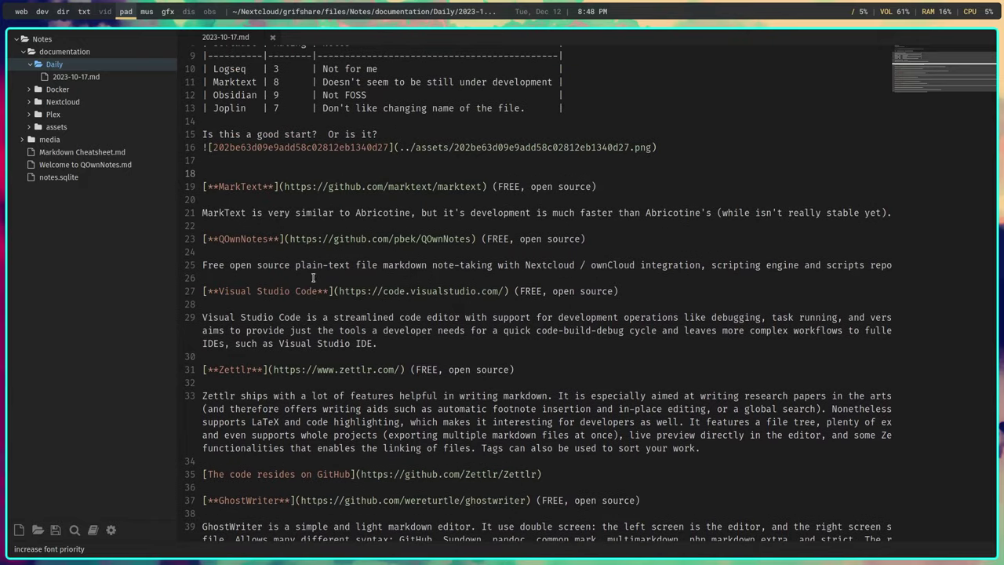
pyautogui.click(225, 277)
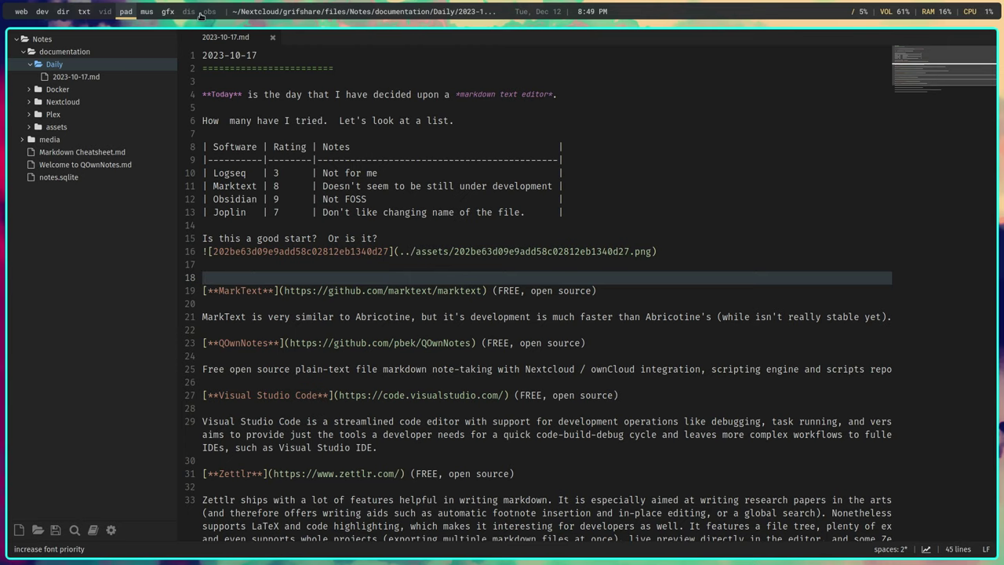
# - Switch to the empty dis workspace, bring up the application launcher to view the installed apps, and dismiss it
pyautogui.click(189, 11)
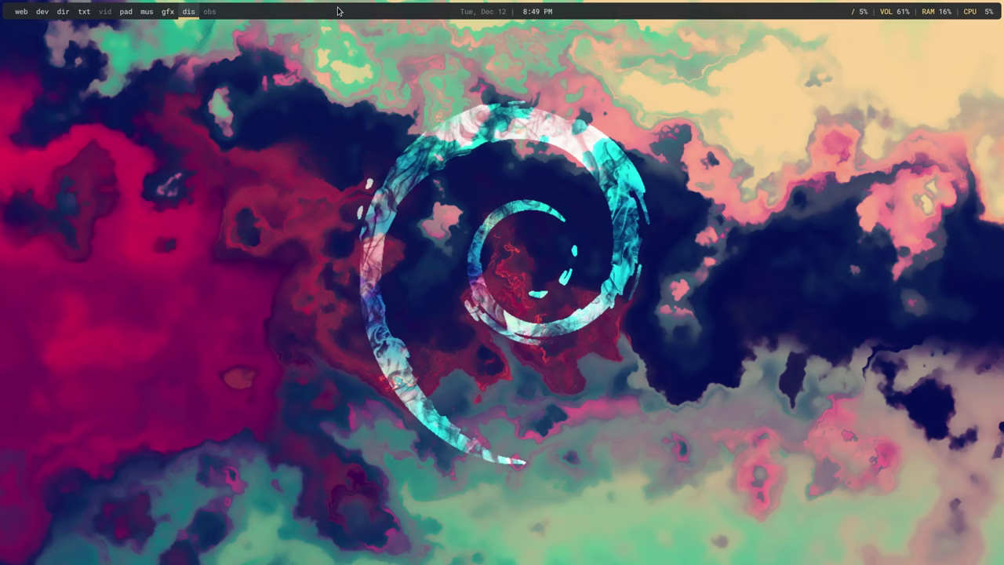
pyautogui.press('super+d')
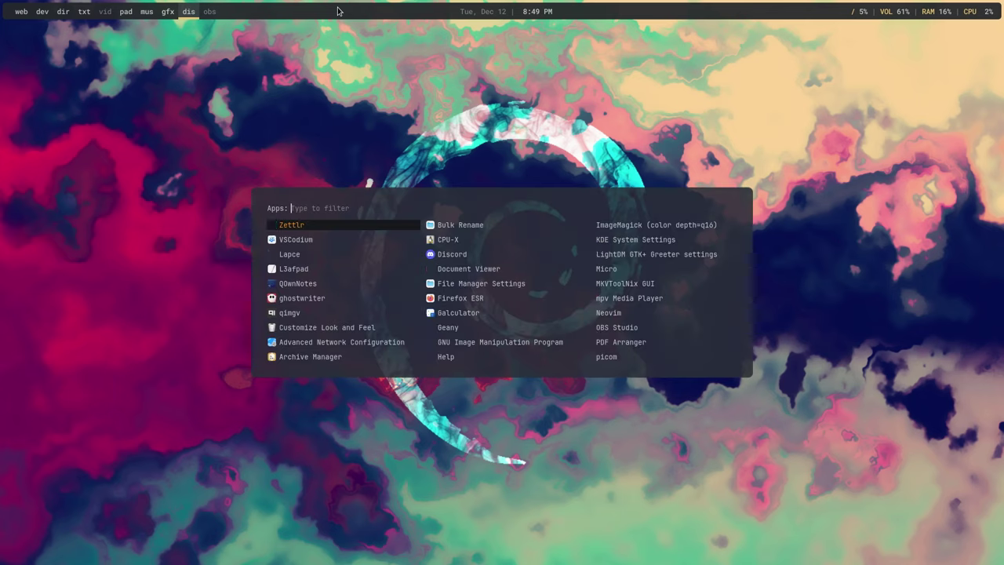
pyautogui.press('Escape')
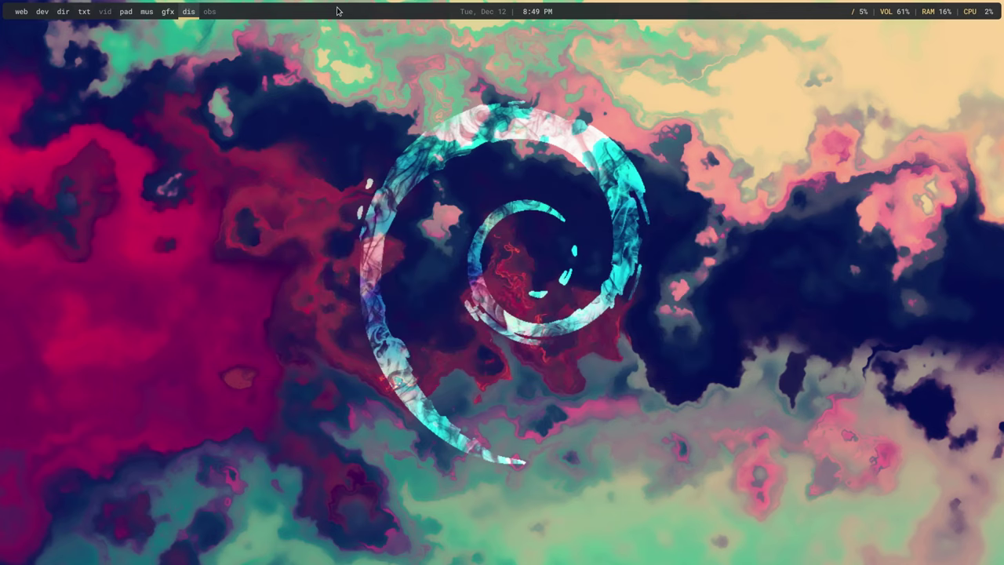